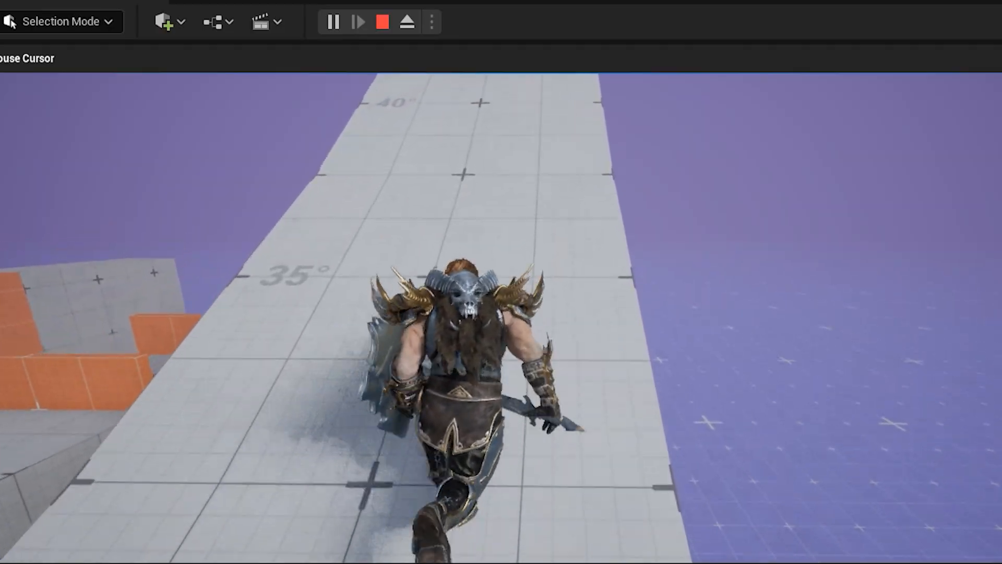
Run the armoured character along the angled ramp in the play preview to check its movement.
key("w")
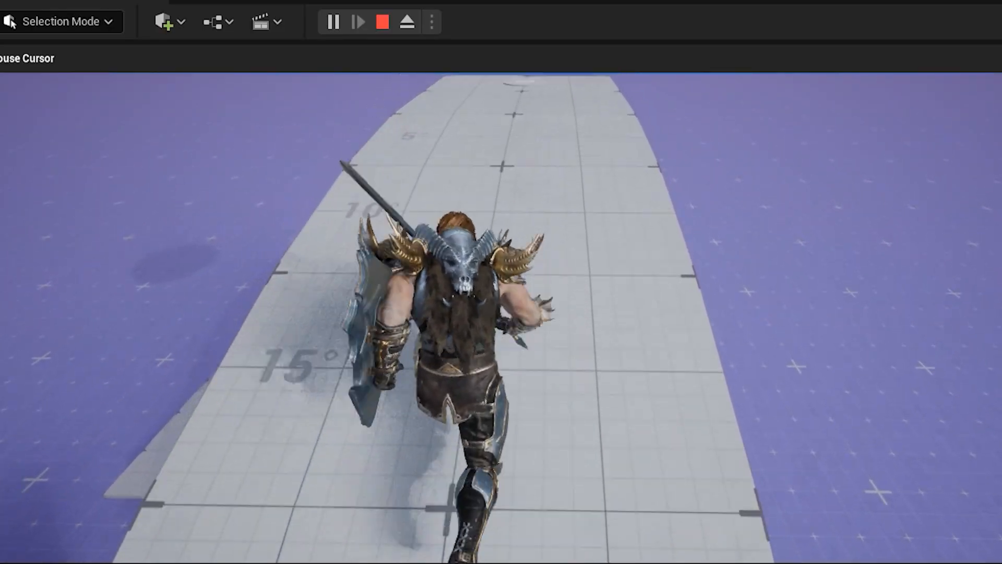
key("w")
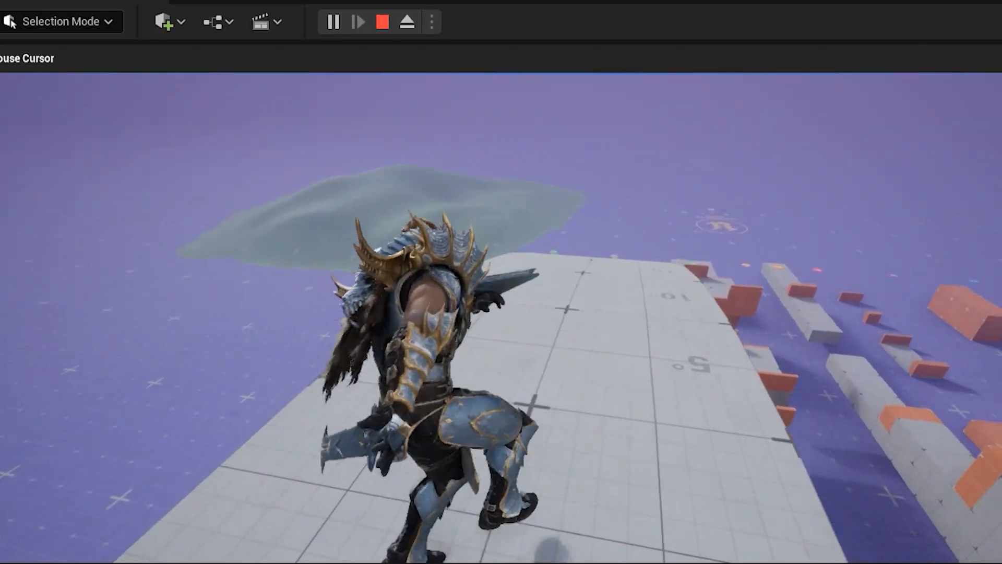
Run the default mannequin around the GameAnimationSample level, changing directions to examine its locomotion.
key("w")
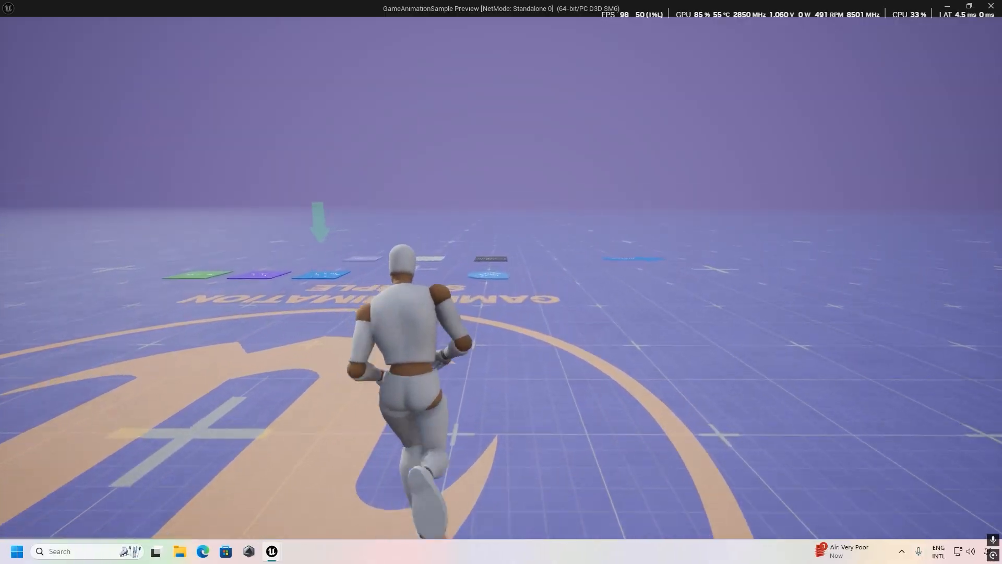
key("w")
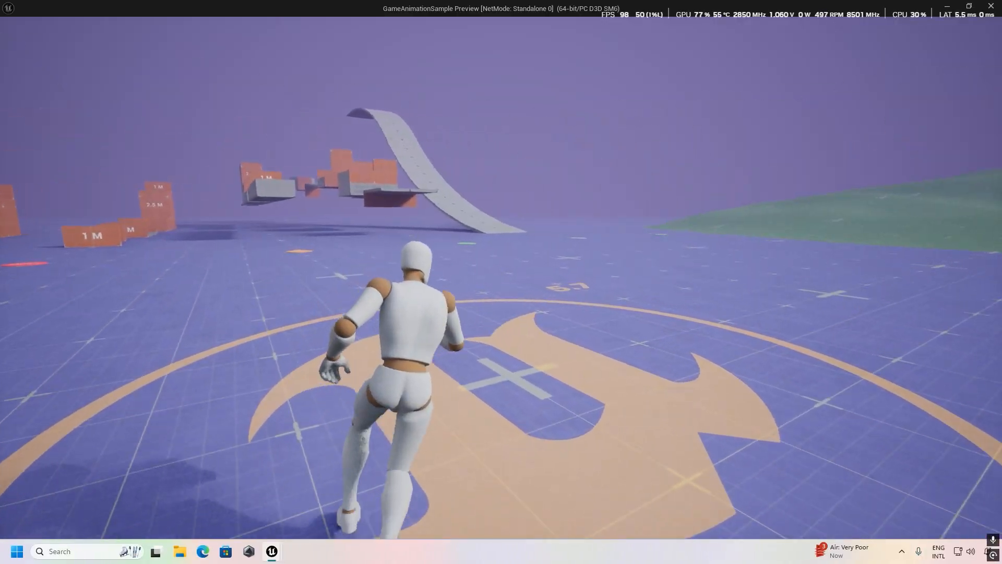
key("d")
key("a")
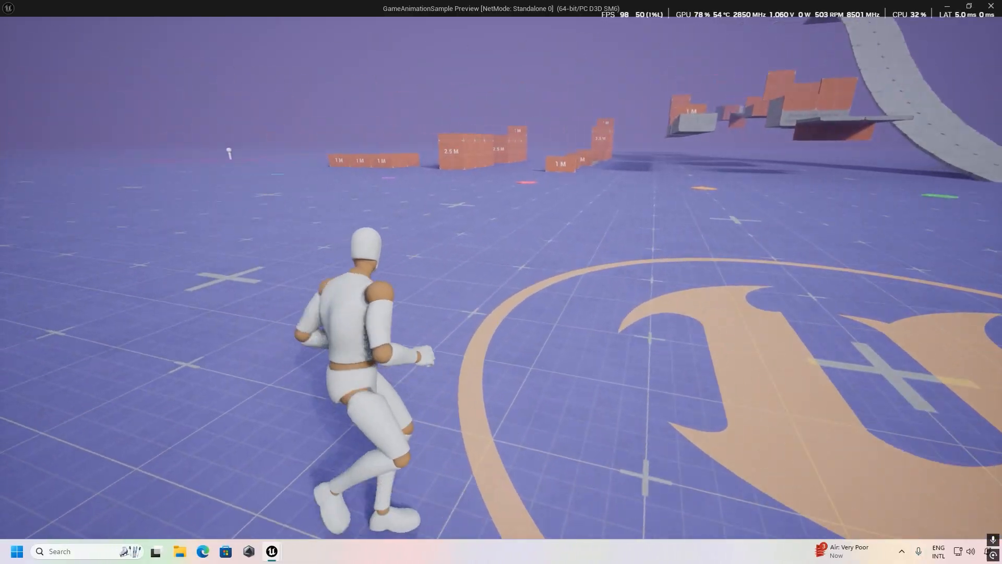
key("d")
key("a")
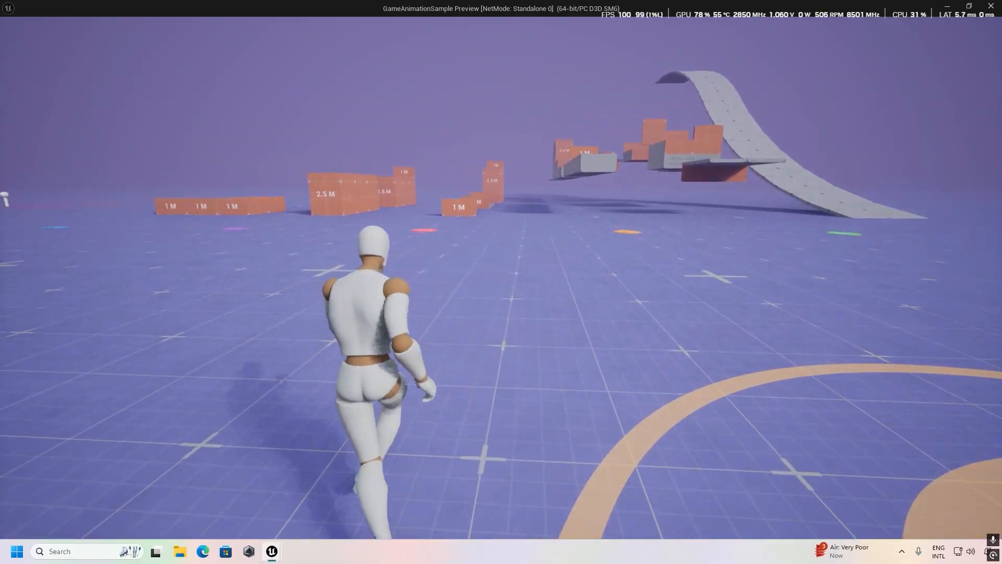
key("d")
key("w")
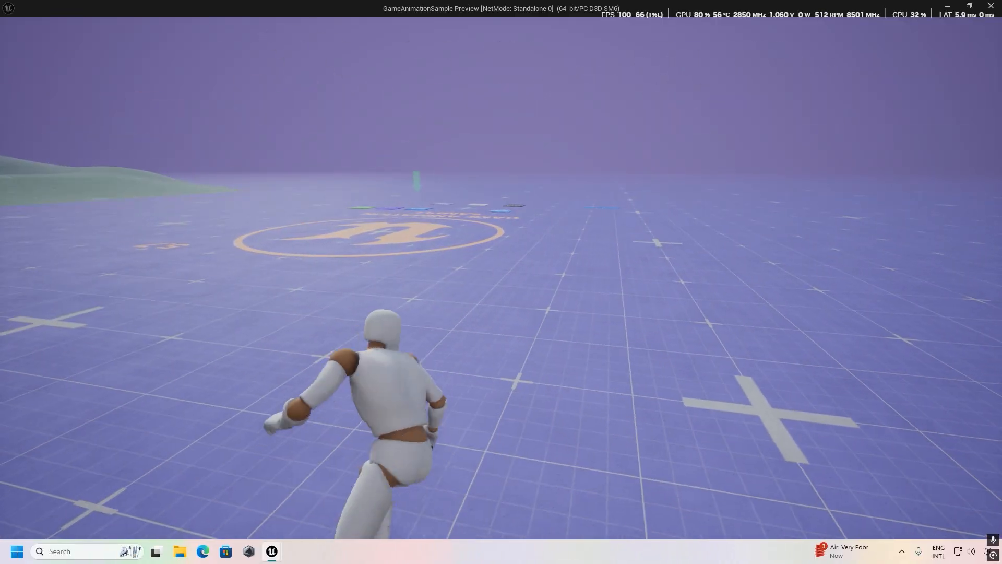
key("w")
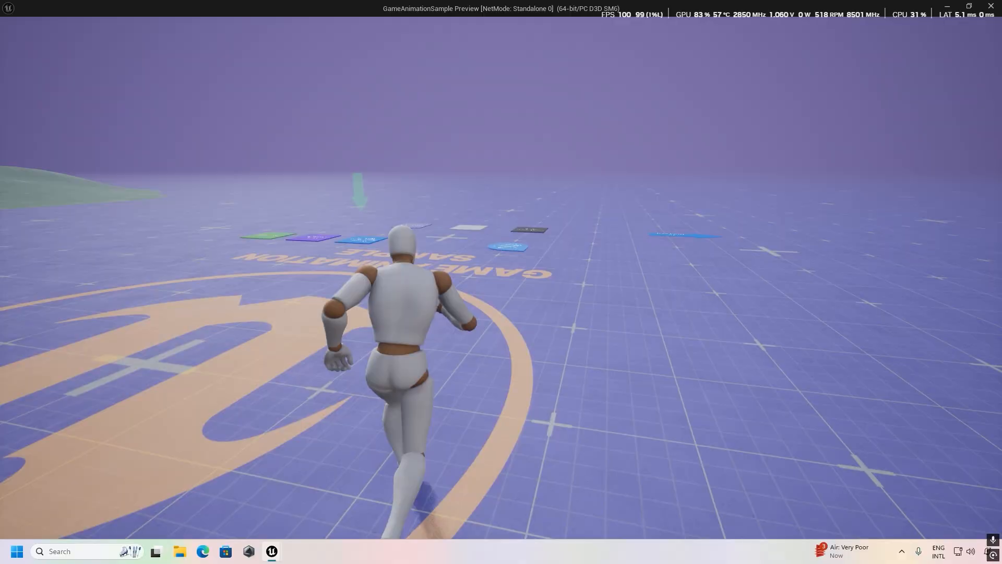
key("w")
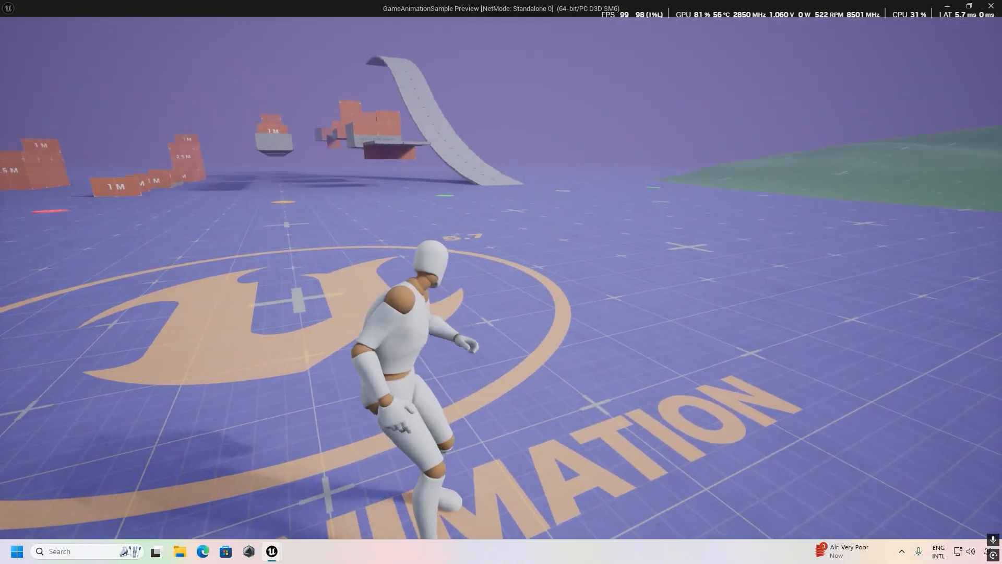
key("w")
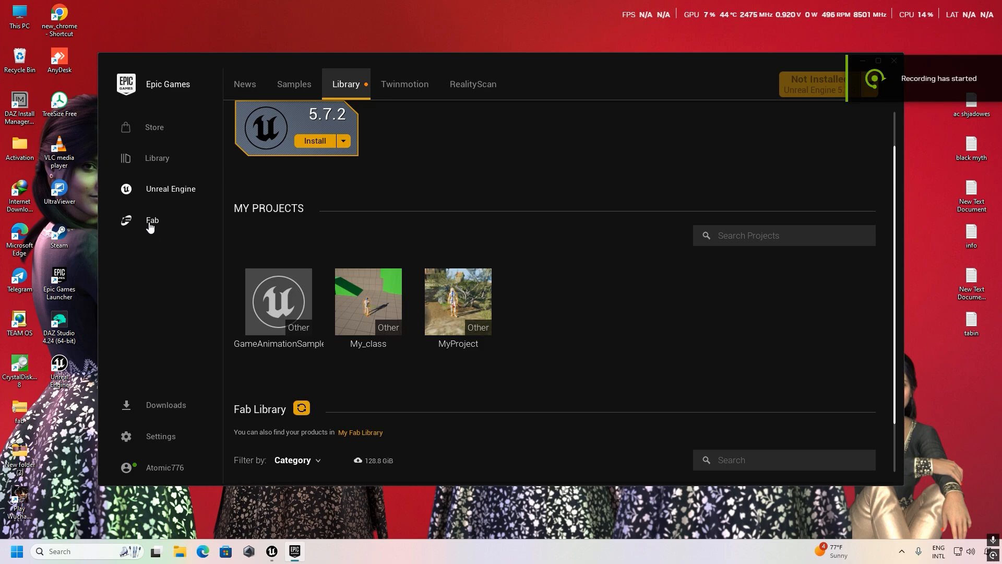
Open the Unreal Engine channel of Fab in the Epic Games Launcher and maximize the window.
left_click(150, 224)
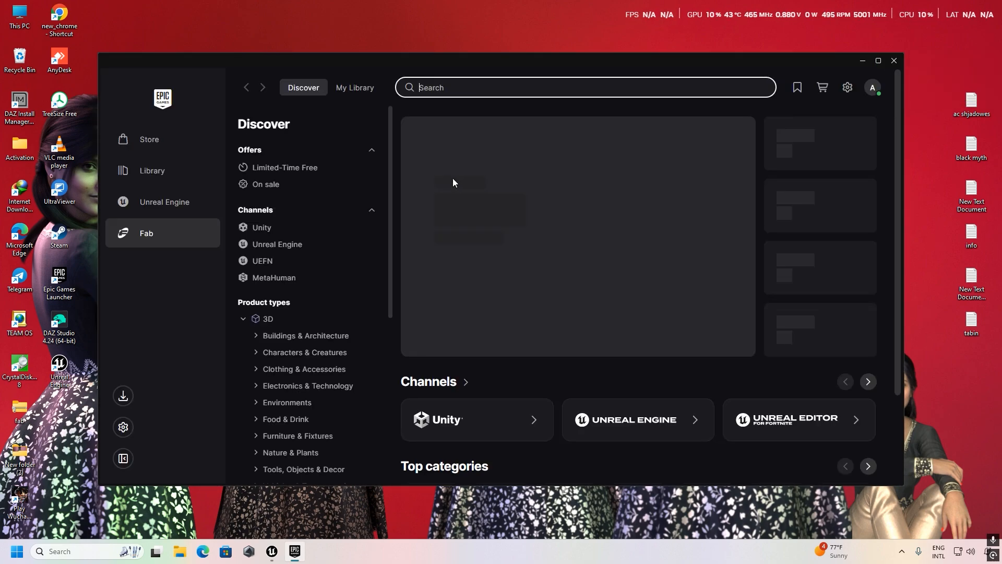
scroll(563, 308, "down", 3)
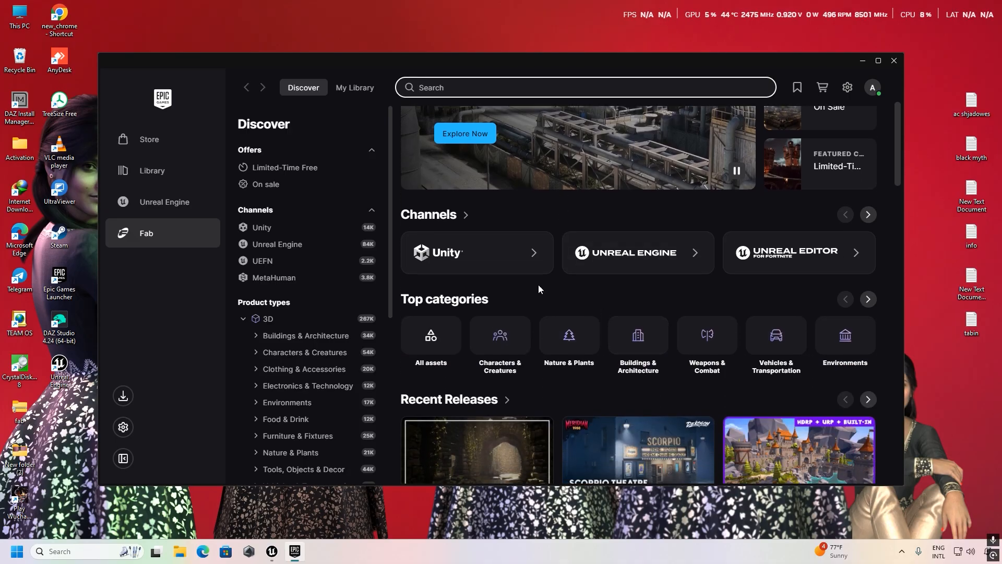
left_click(620, 261)
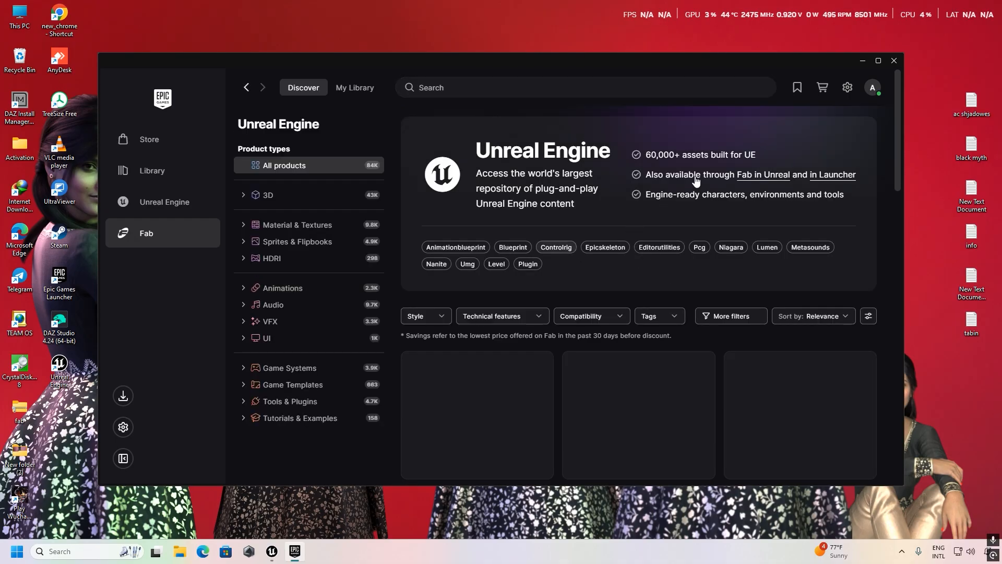
left_click(883, 67)
Filter the Unreal Engine product listing by price to show only free products.
scroll(588, 254, "down", 3)
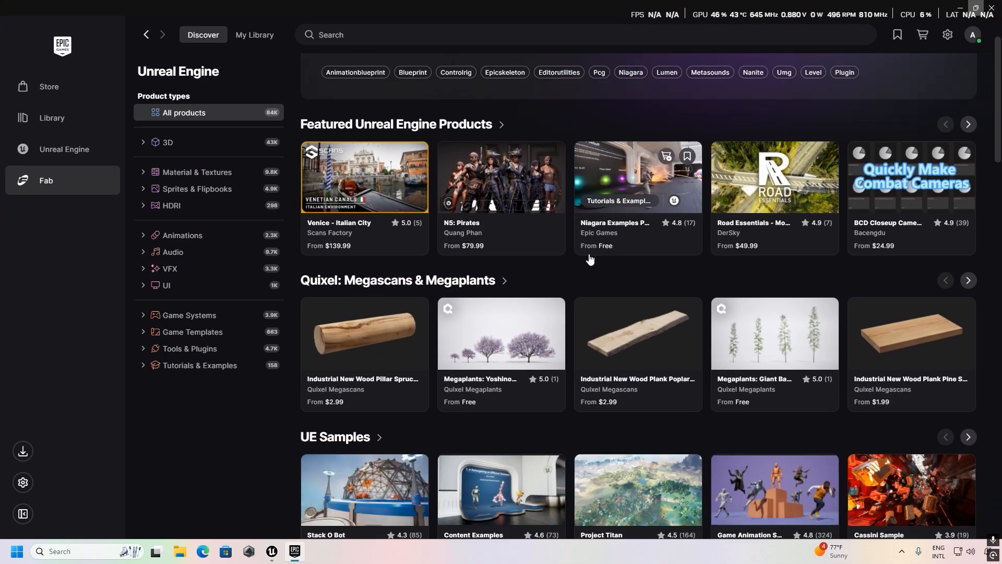
scroll(588, 254, "up", 1)
scroll(588, 253, "up", 1)
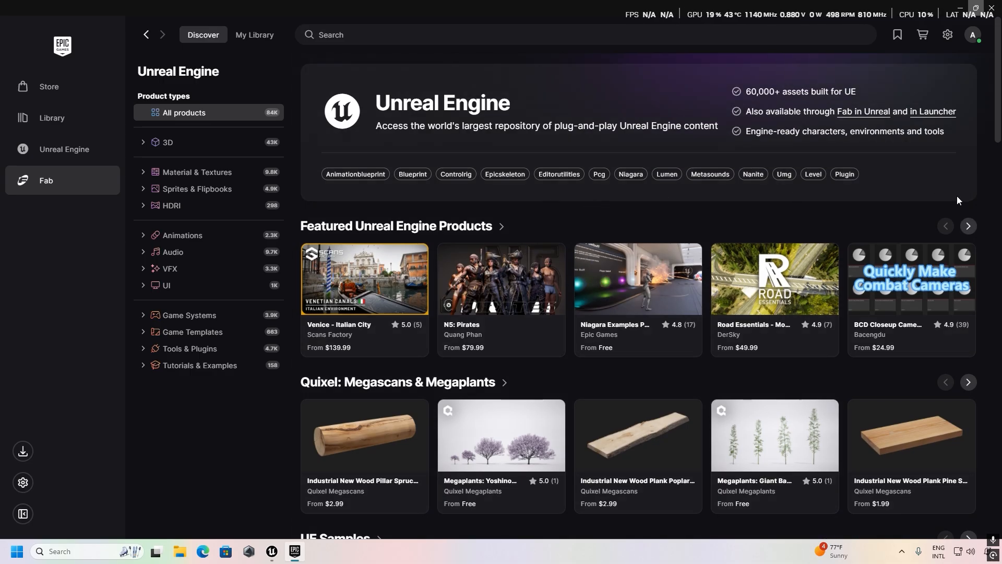
scroll(641, 297, "down", 8)
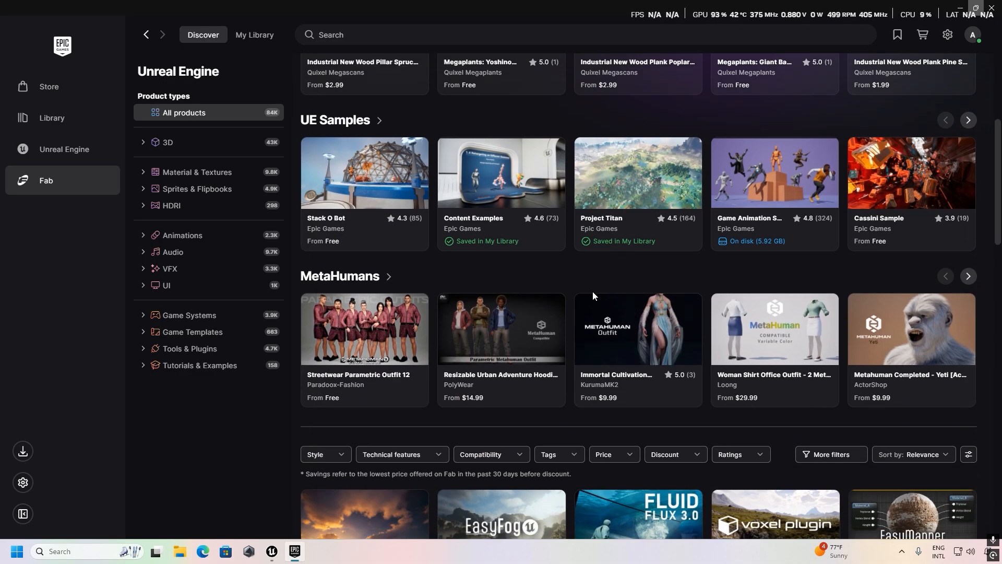
scroll(593, 291, "down", 3)
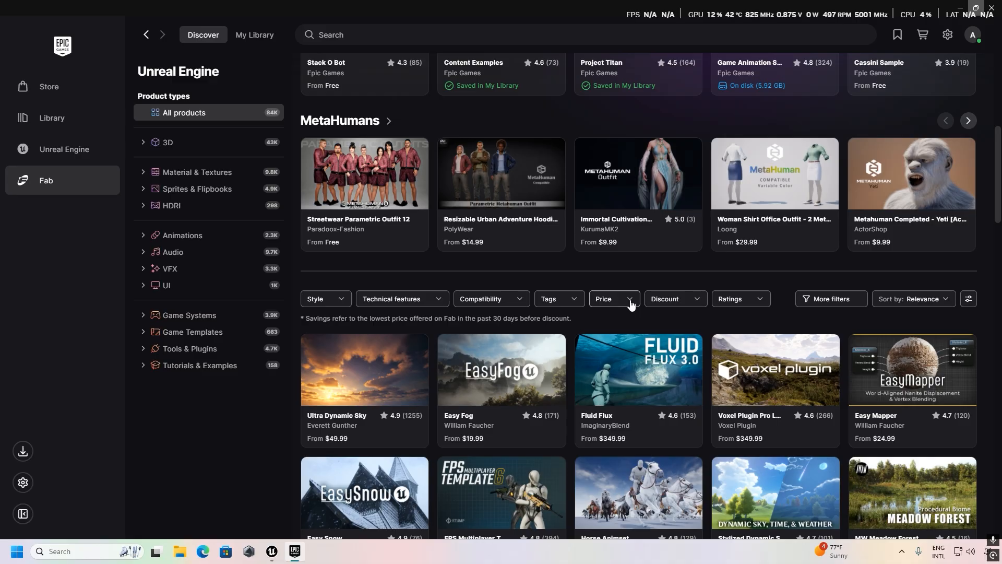
left_click(630, 301)
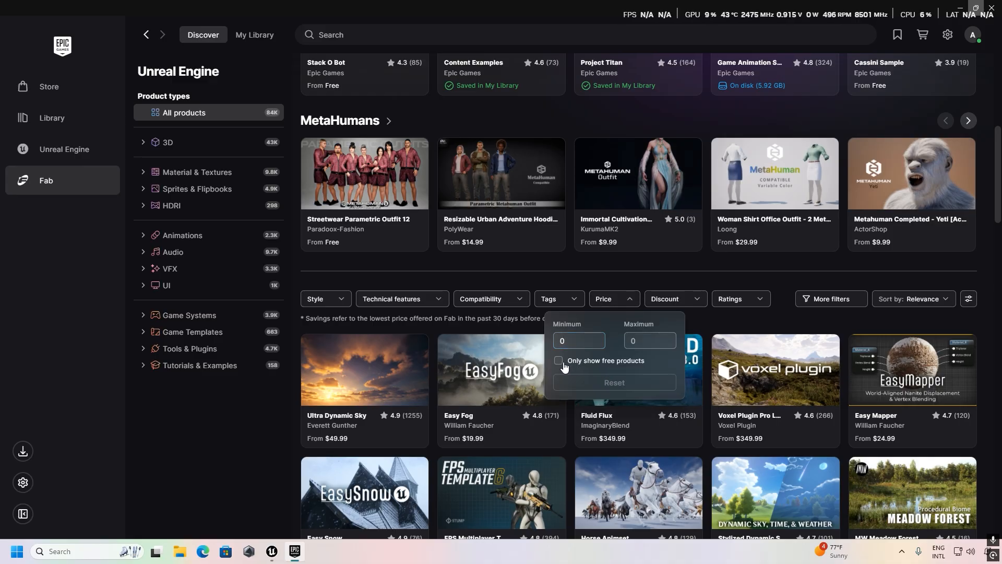
left_click(558, 360)
left_click(709, 257)
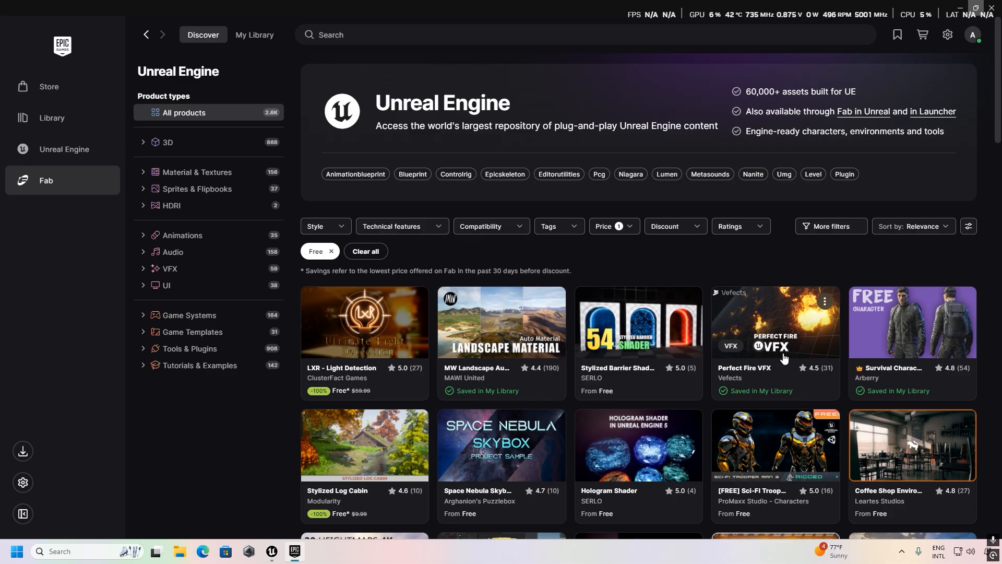
Look through the free Unreal Engine products for a suitable character asset.
scroll(783, 358, "down", 2)
scroll(696, 320, "down", 1)
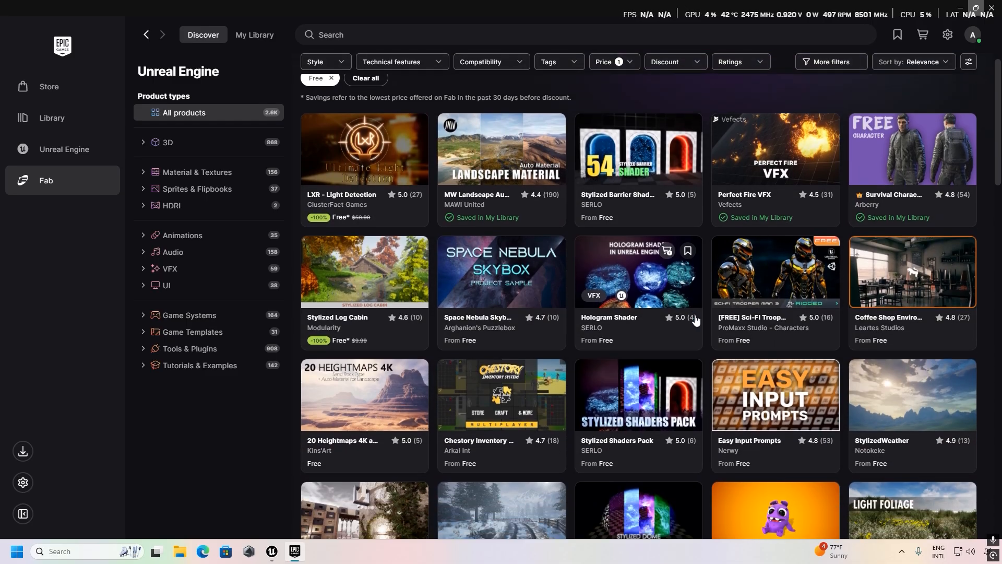
scroll(699, 315, "down", 10)
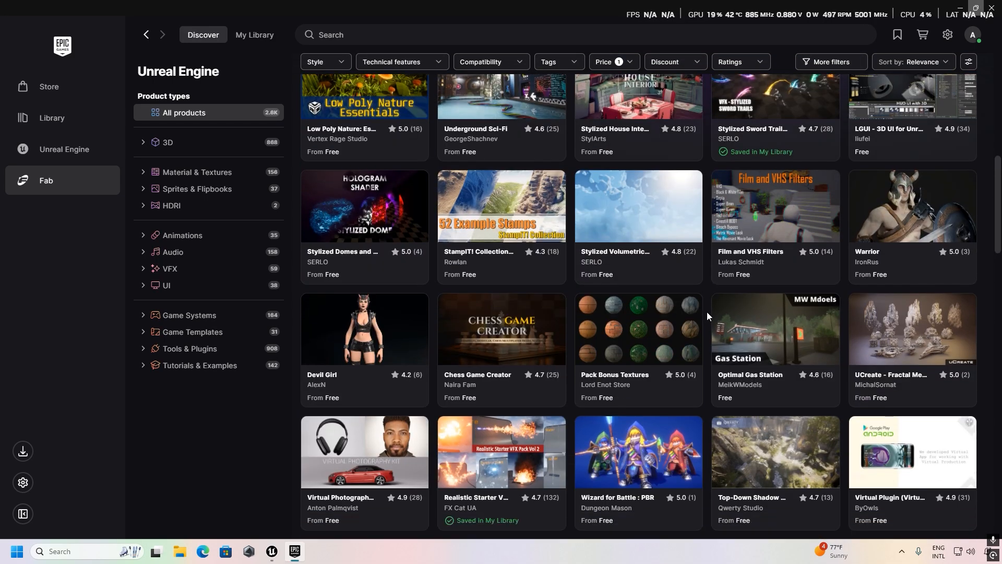
scroll(708, 312, "down", 3)
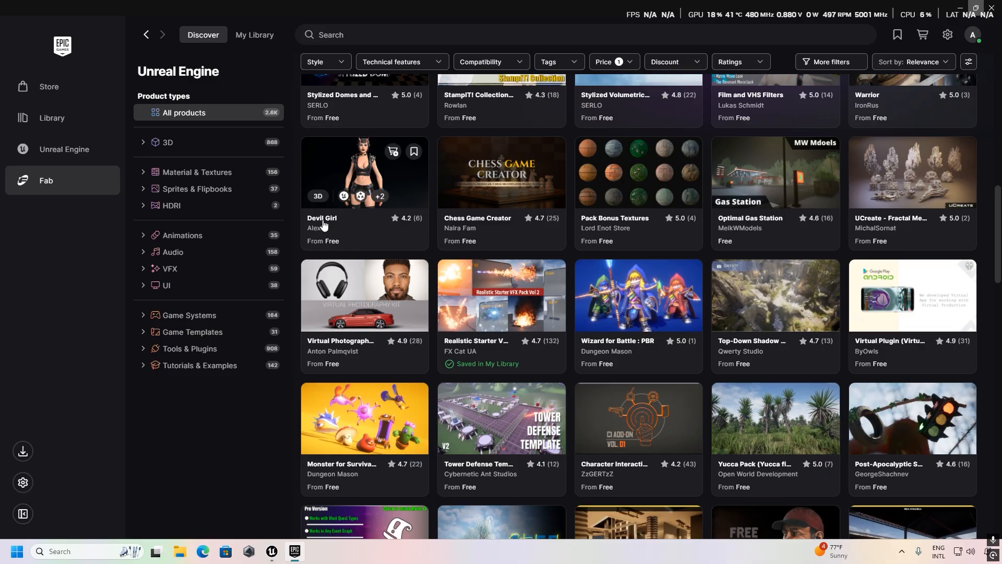
scroll(706, 287, "down", 11)
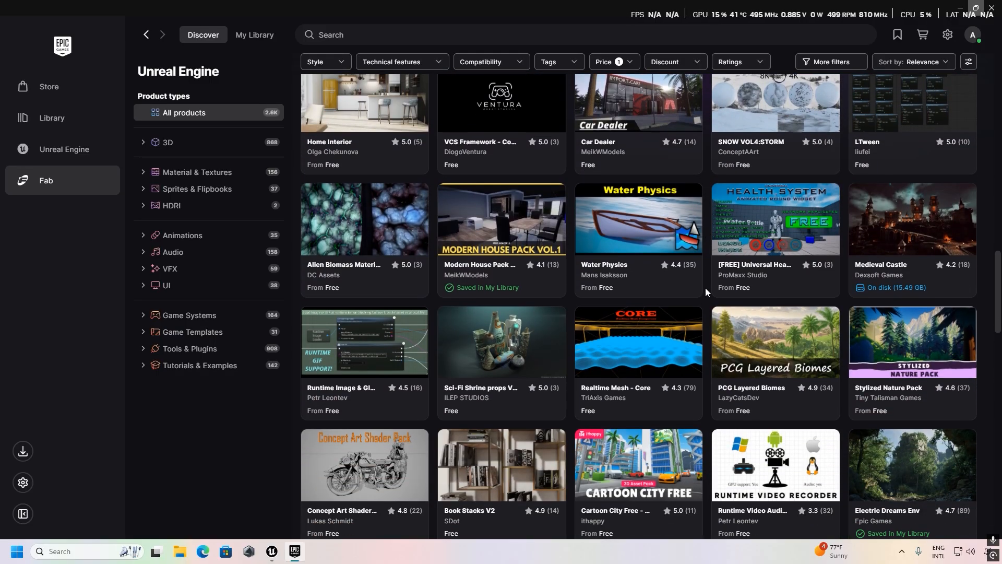
scroll(705, 287, "down", 15)
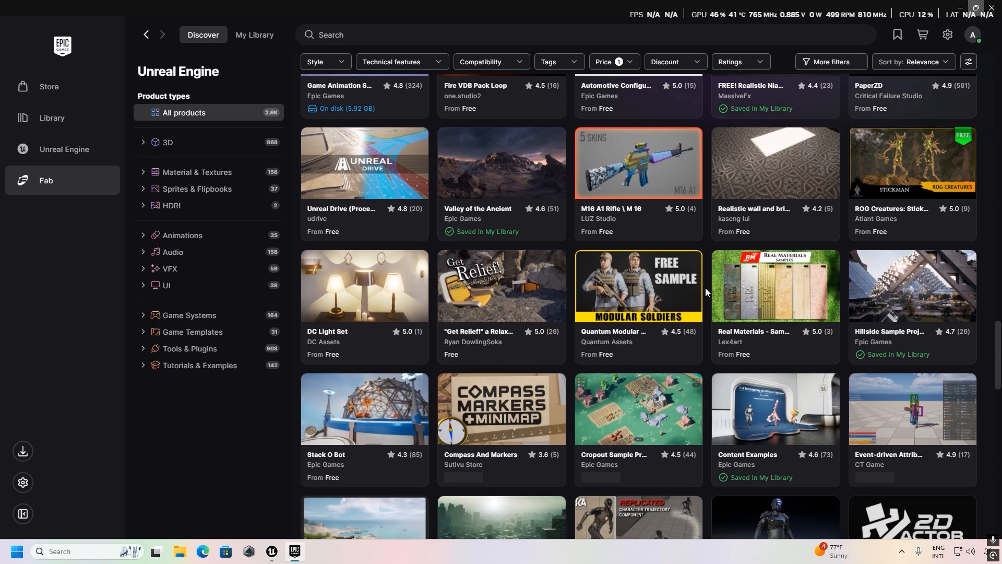
scroll(706, 287, "down", 12)
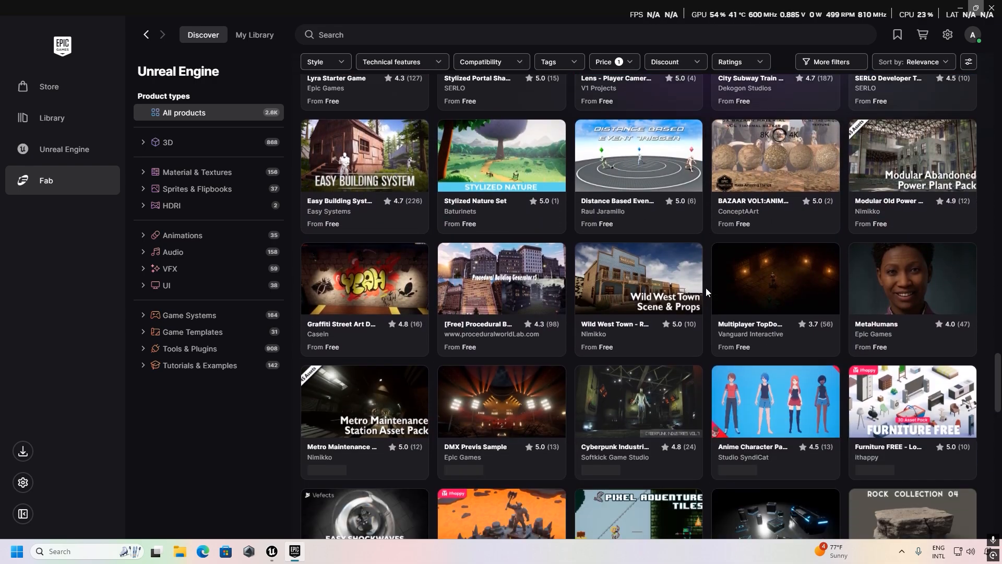
scroll(705, 287, "down", 13)
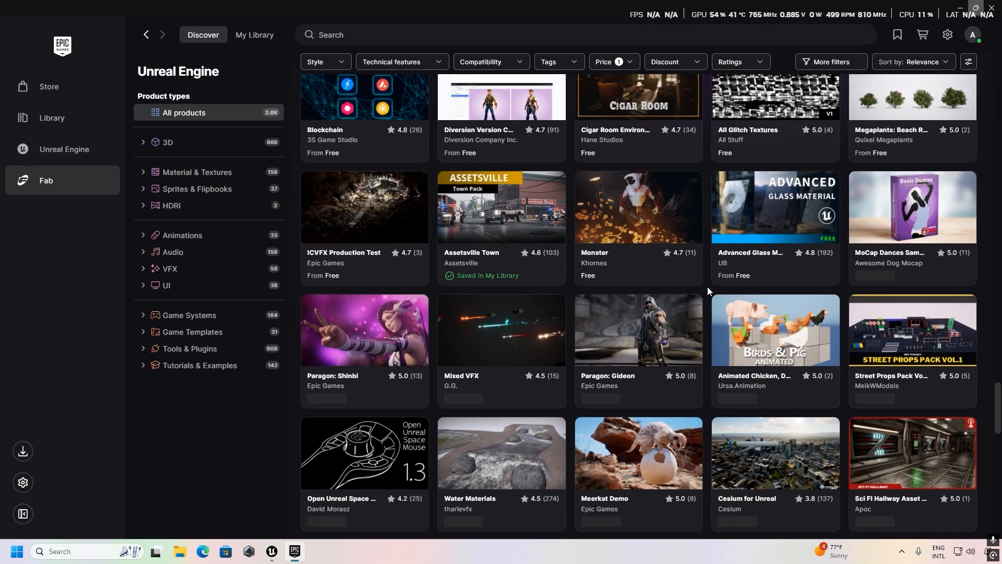
scroll(706, 286, "down", 3)
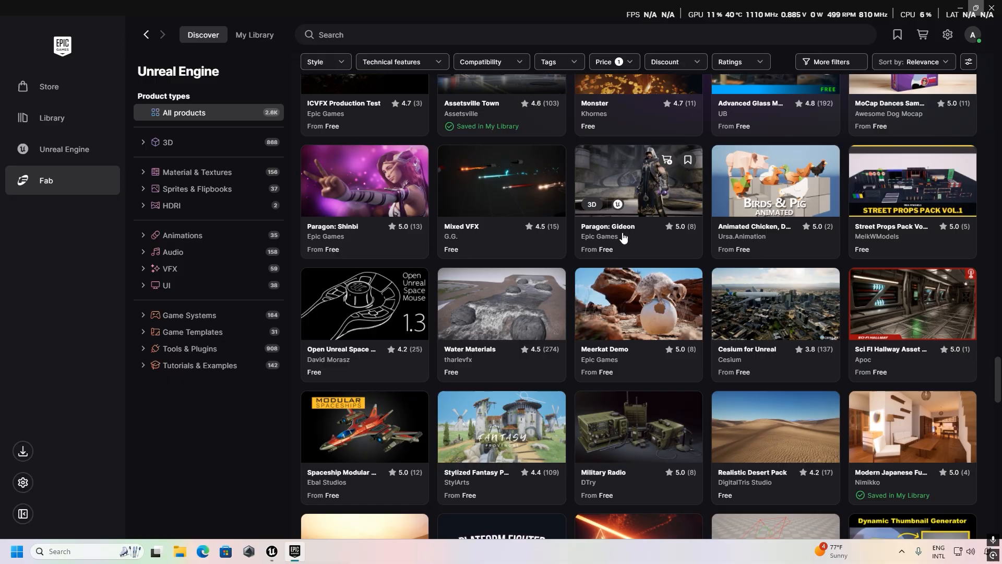
scroll(641, 232, "down", 11)
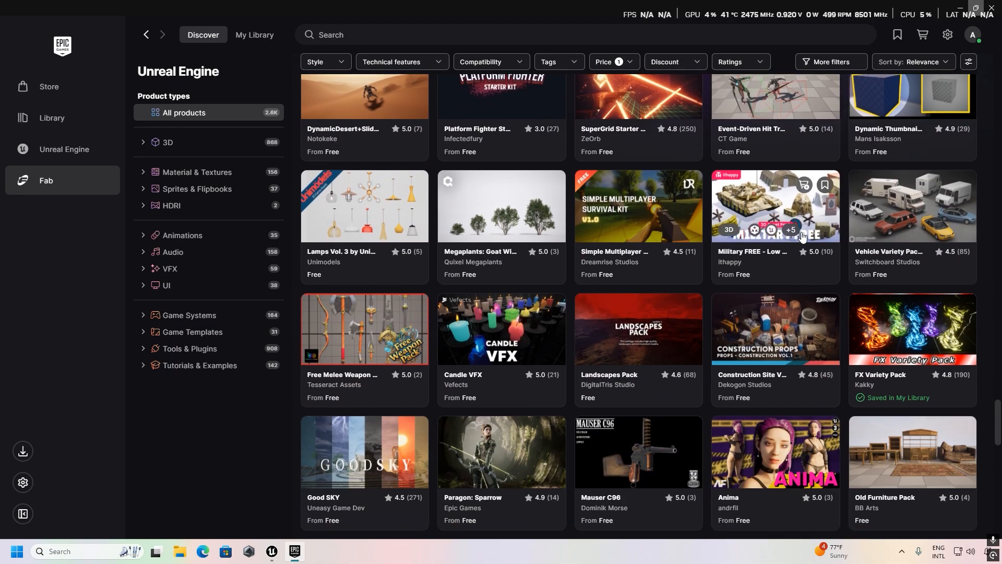
scroll(802, 238, "down", 10)
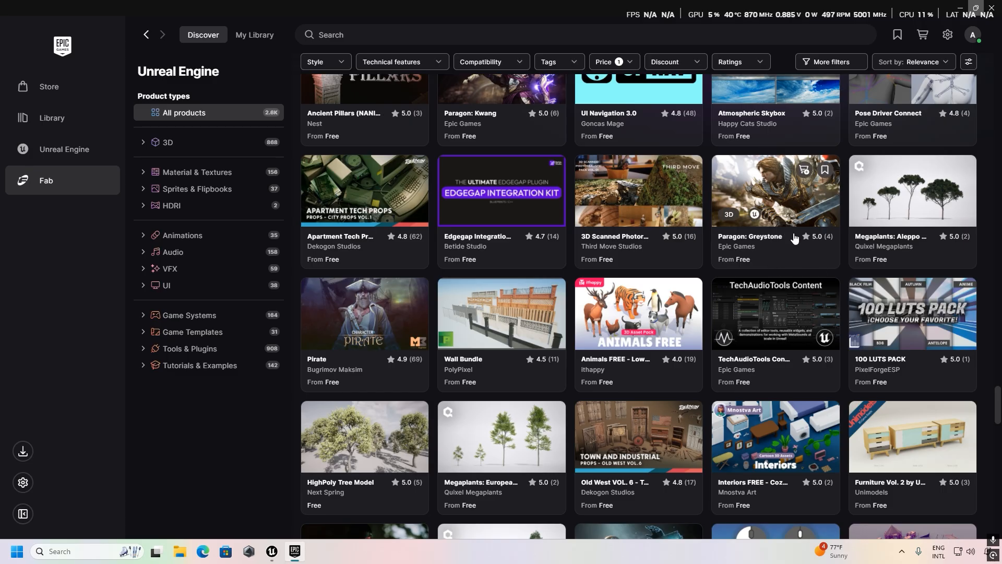
Open the Paragon: Greystone product details and view its preview images.
left_click(767, 239)
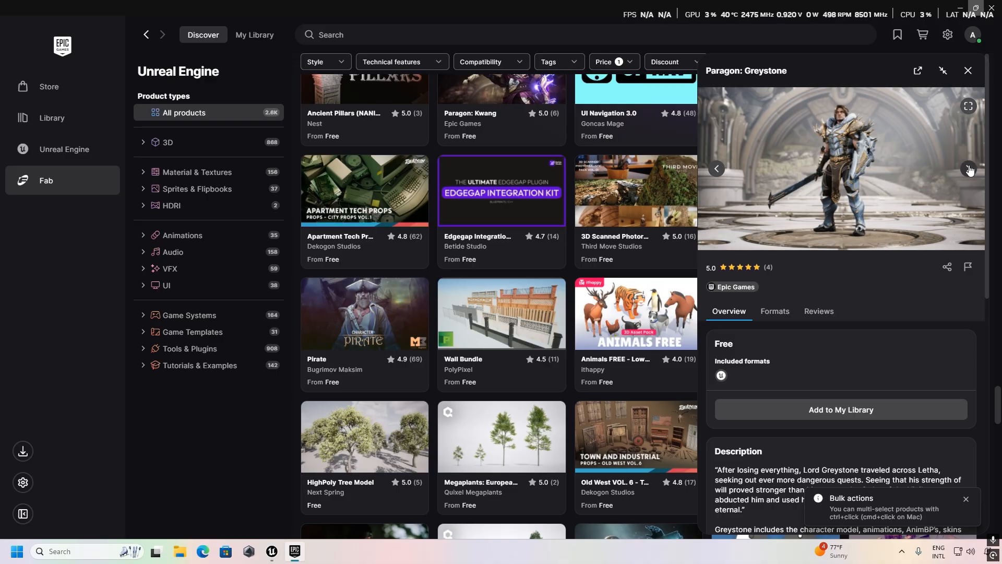
left_click(968, 168)
left_click(968, 168)
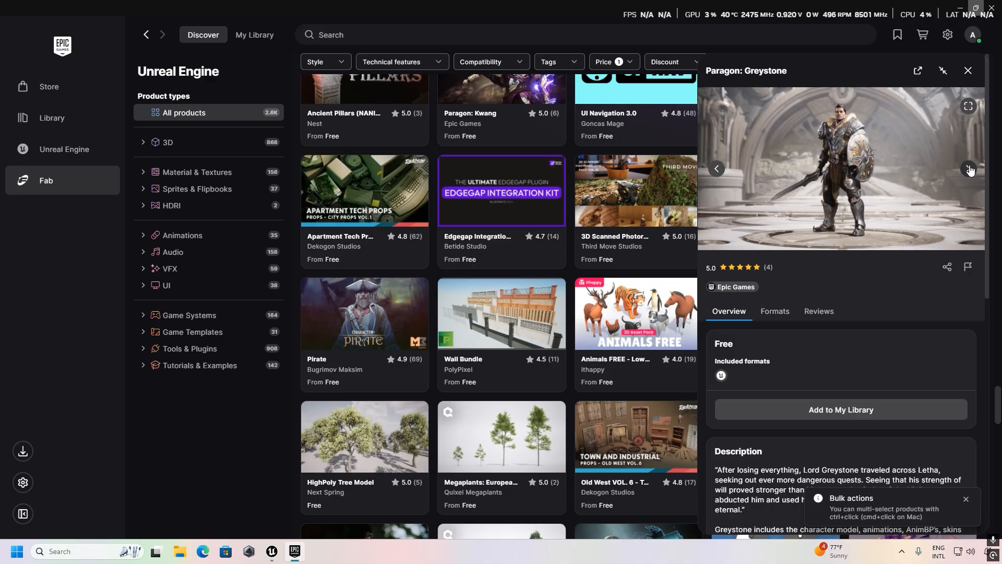
left_click(969, 168)
left_click(969, 168)
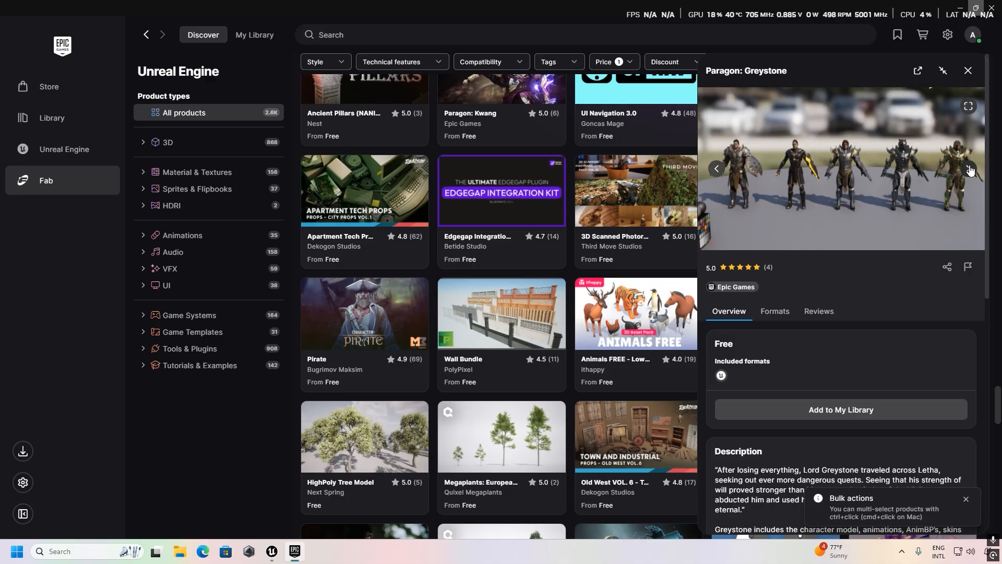
left_click(969, 169)
left_click(969, 169)
Add the free Paragon: Greystone asset to the Fab library.
scroll(844, 303, "down", 6)
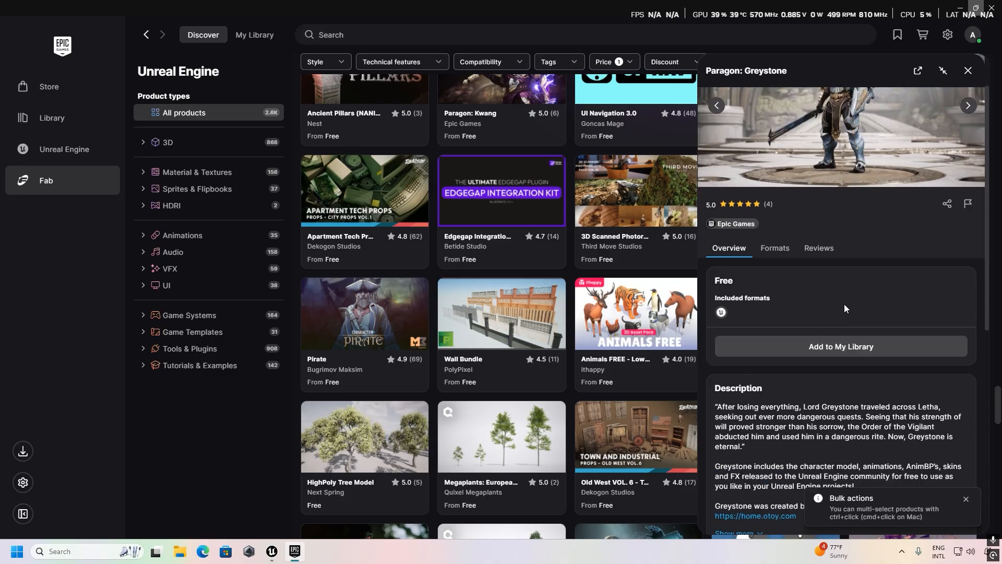
scroll(844, 303, "up", 4)
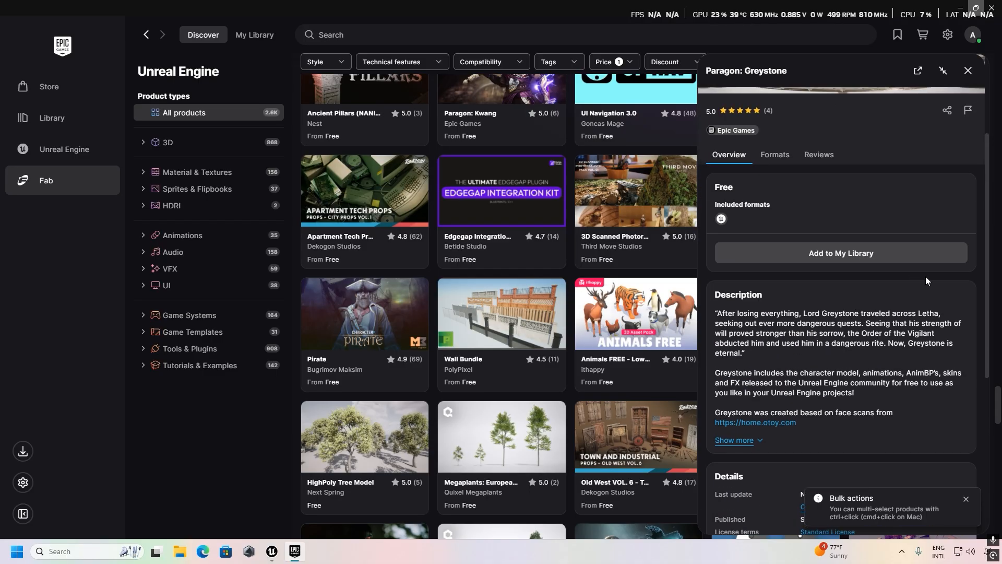
left_click(849, 254)
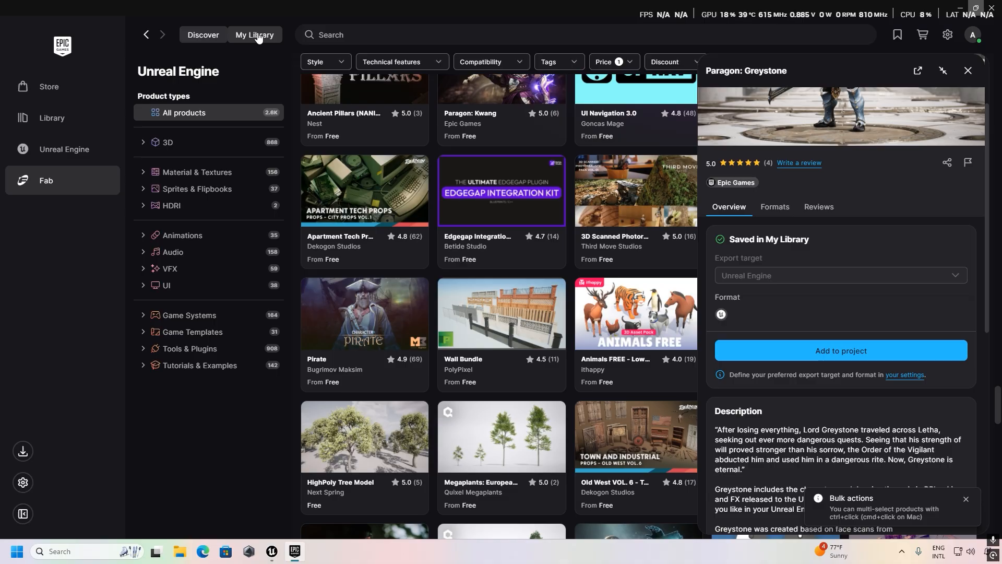
Add Paragon: Greystone from My Library to the GameAnimationSample project.
left_click(255, 35)
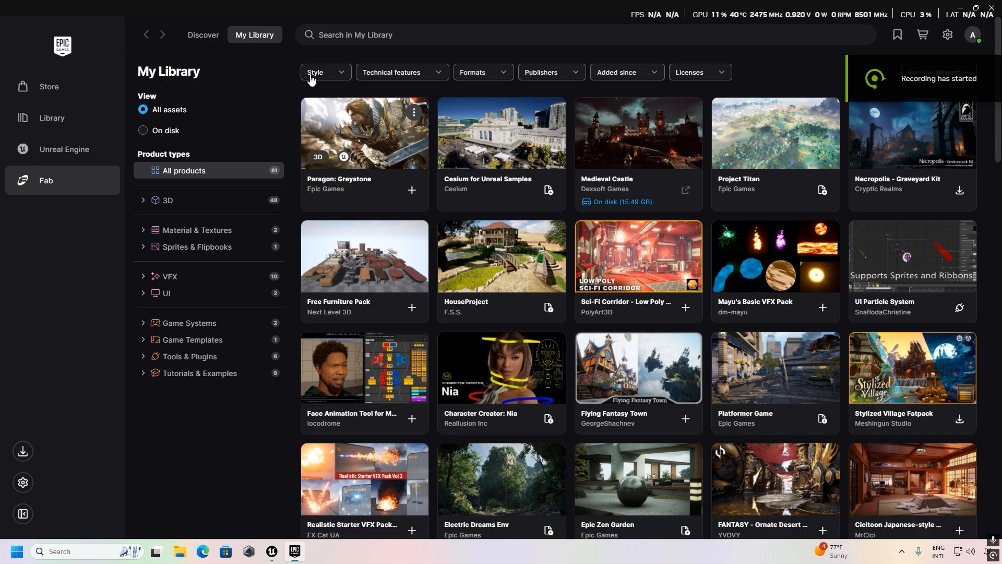
left_click(412, 191)
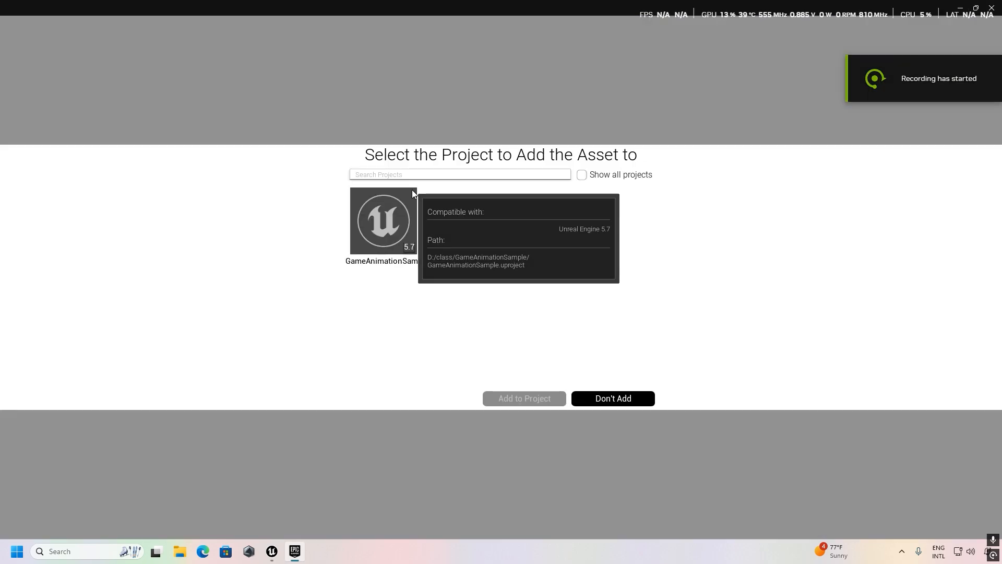
left_click(375, 227)
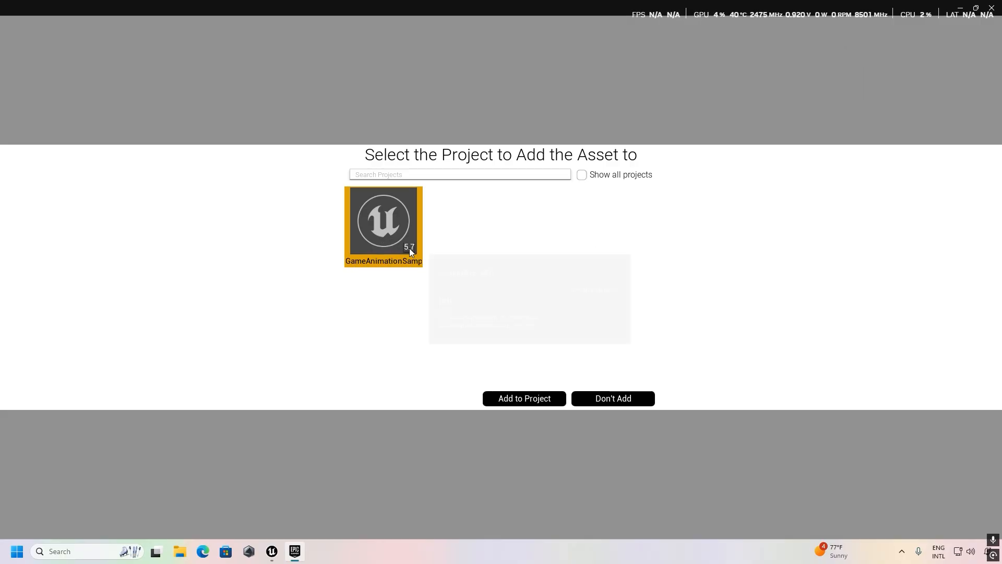
left_click(525, 402)
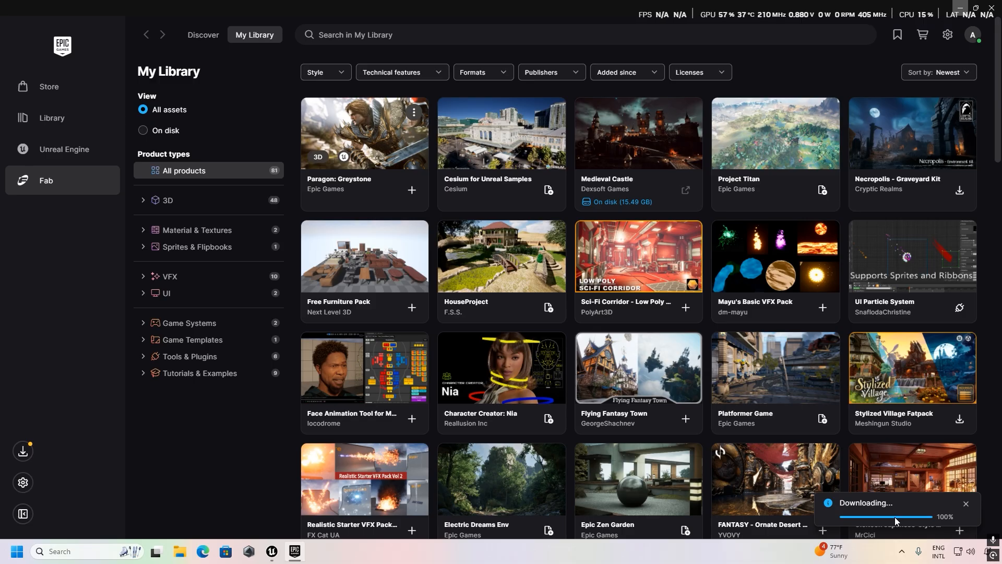
Switch to Unreal Editor, select the ParagonGreystone content folder, and close the Epic Games Launcher.
left_click(271, 553)
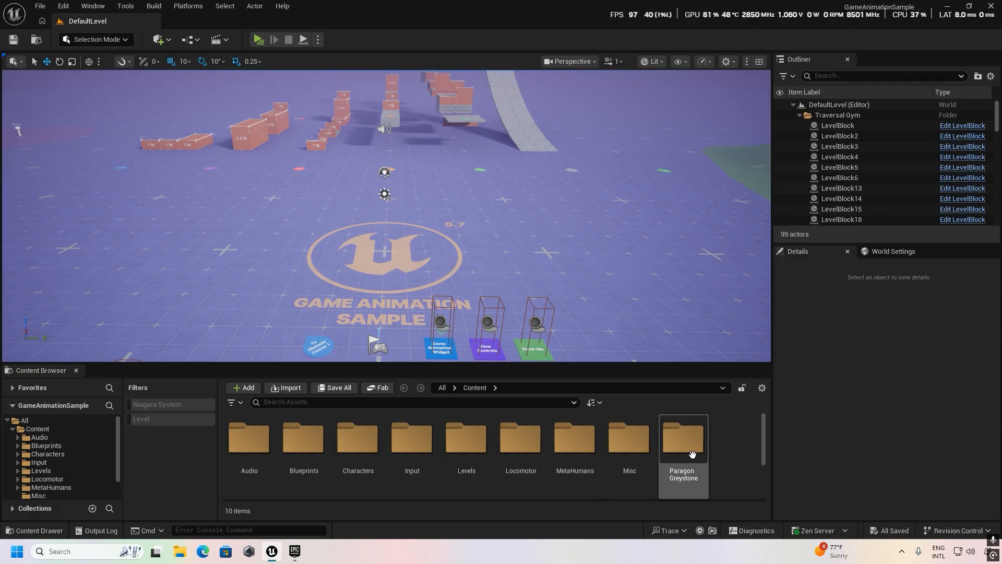
left_click(344, 459)
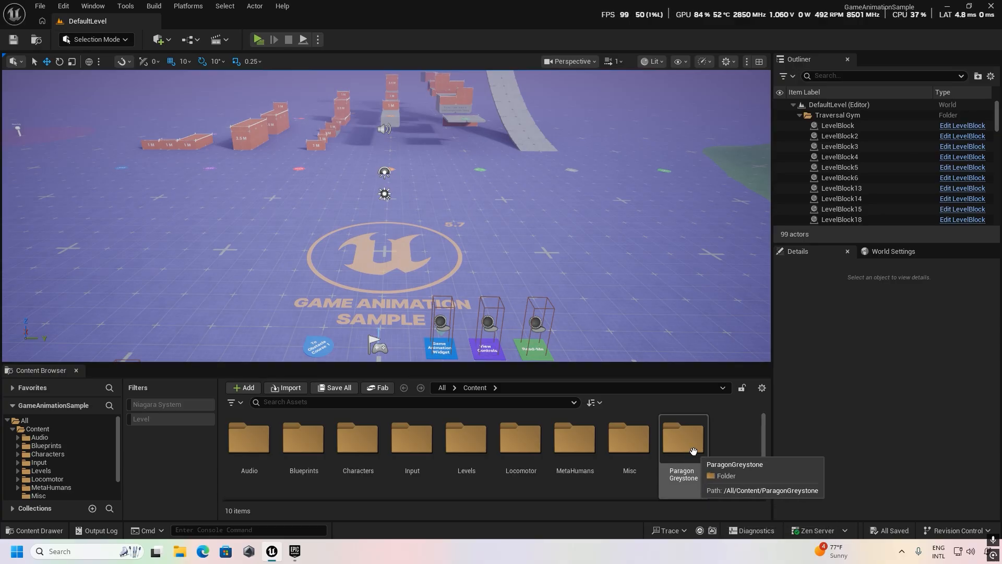
left_click(692, 451)
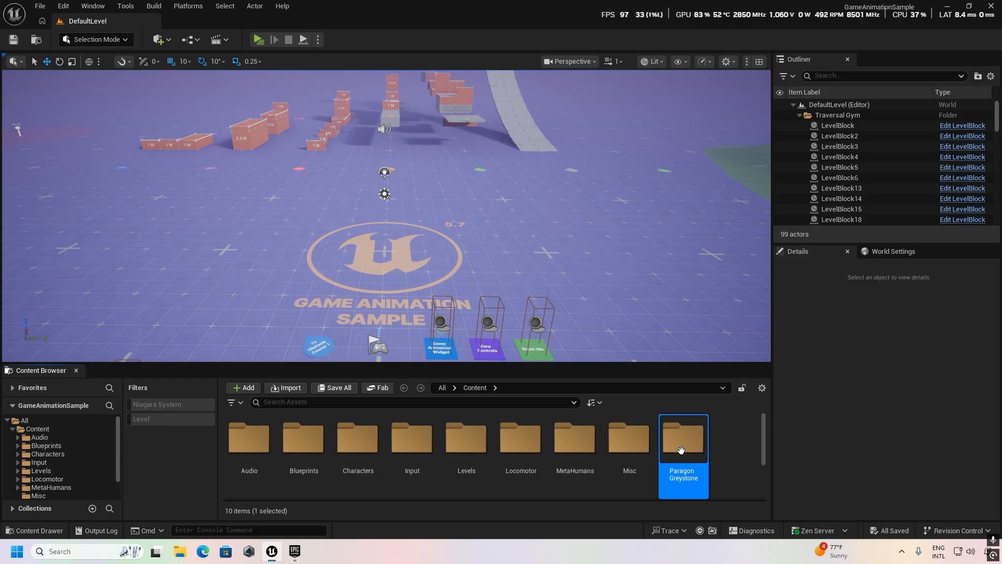
right_click(295, 551)
left_click(255, 527)
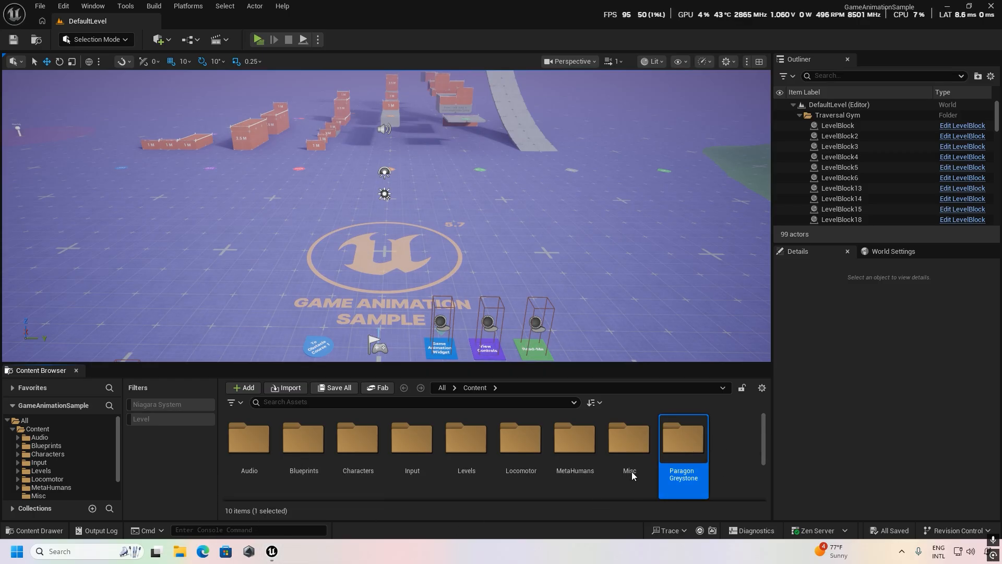
Open the ParagonGreystone/Characters/Heroes/Greystone folder and look through its character assets.
double_click(683, 449)
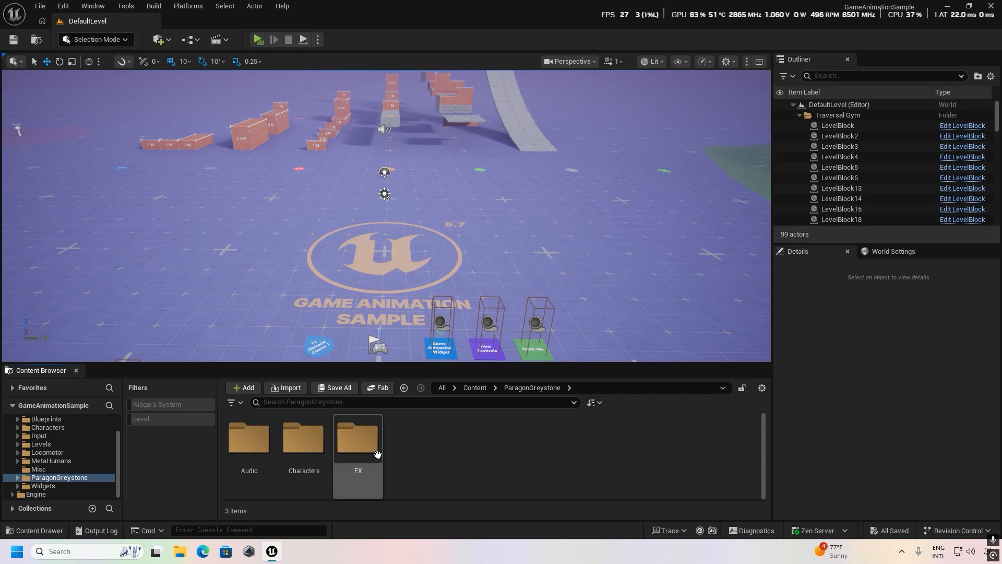
double_click(303, 440)
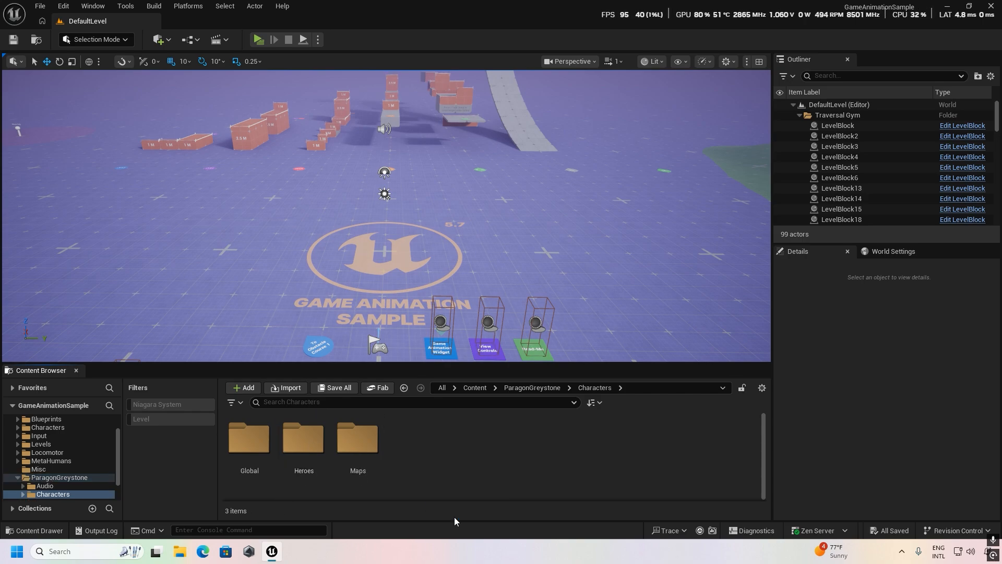
double_click(313, 455)
double_click(251, 448)
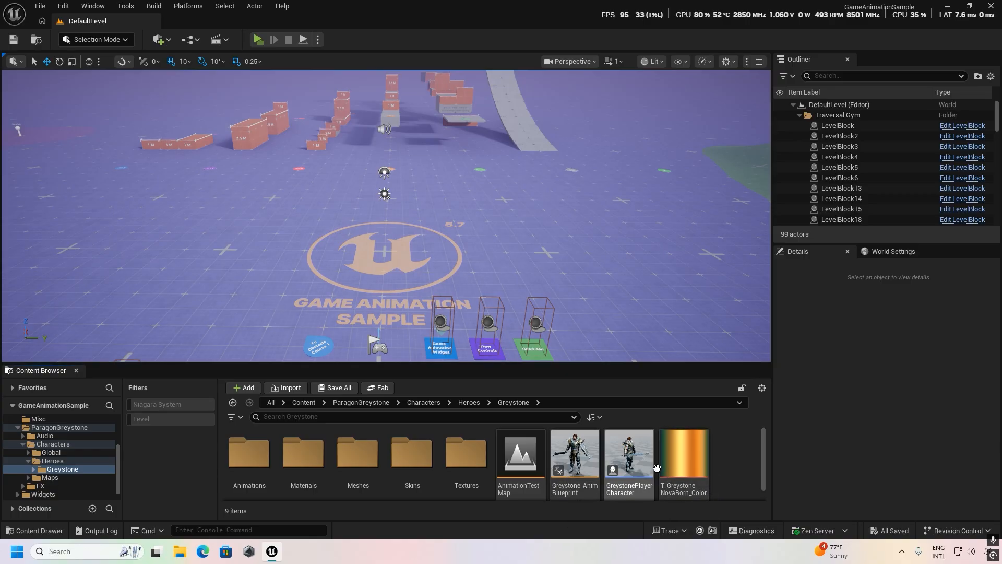
scroll(660, 472, "down", 1)
scroll(661, 472, "up", 1)
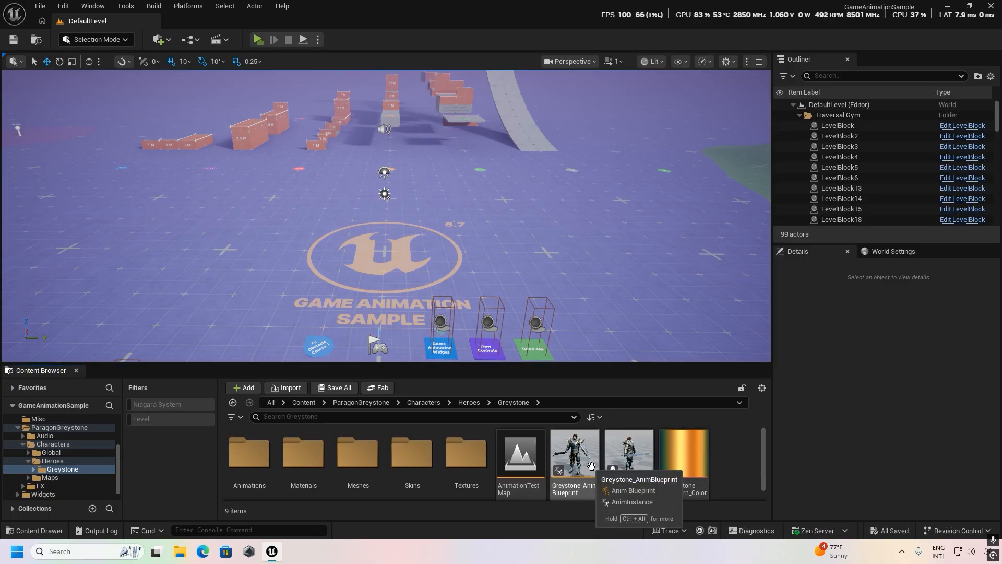
scroll(580, 454, "down", 1)
scroll(578, 462, "up", 1)
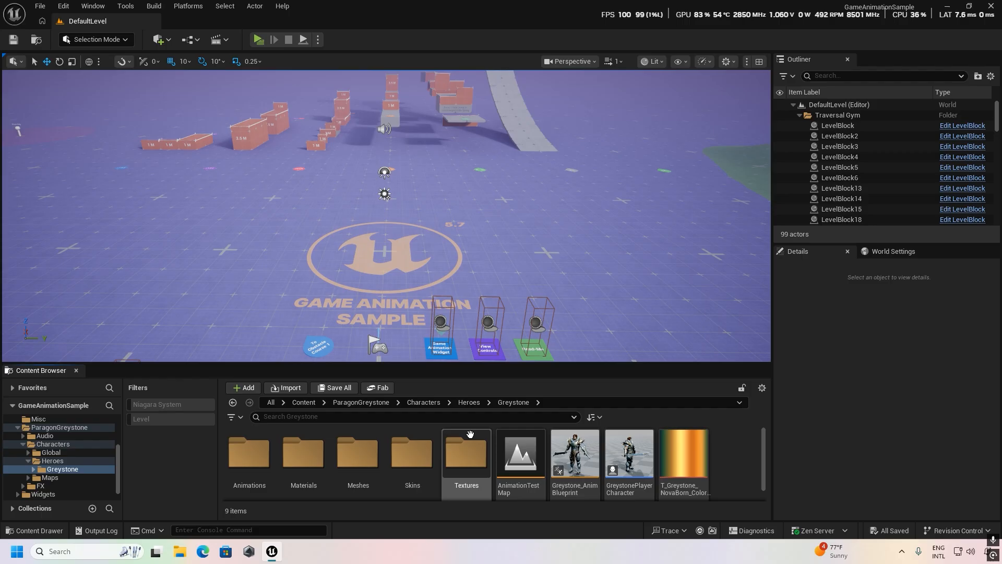
Play the level and move the default mannequin toward the Game Animation Widget pad.
mouse_move(444, 240)
right_mouse_down()
mouse_move(443, 285)
mouse_move(442, 241)
right_mouse_up()
key("w")
key("w")
key("a")
key("s")
key("a")
left_click(259, 39)
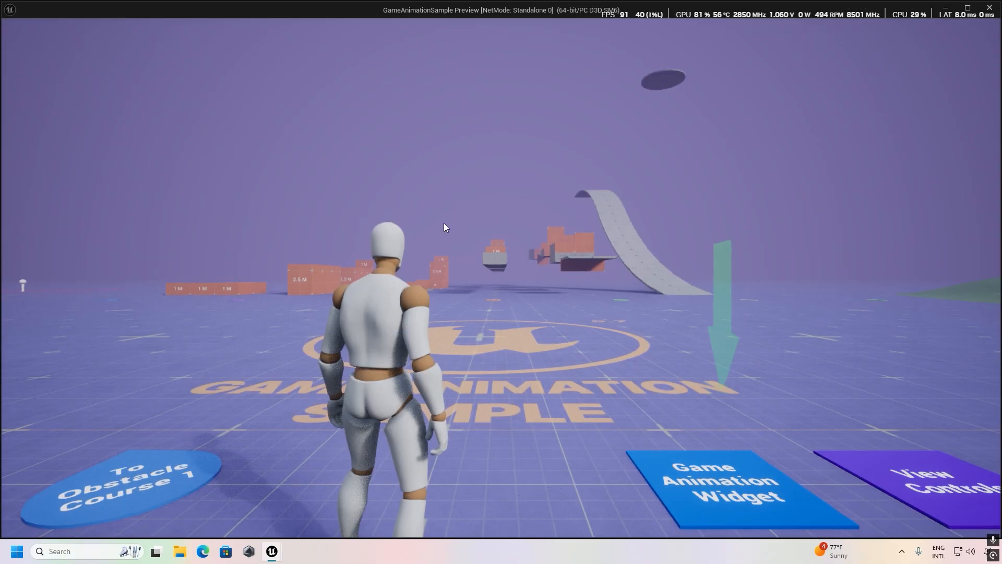
key("w")
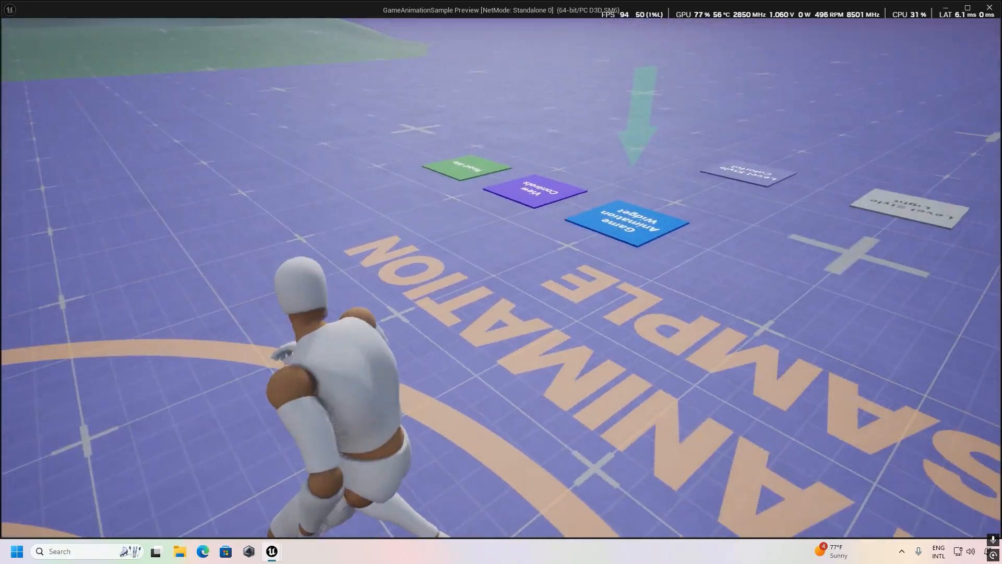
key("w")
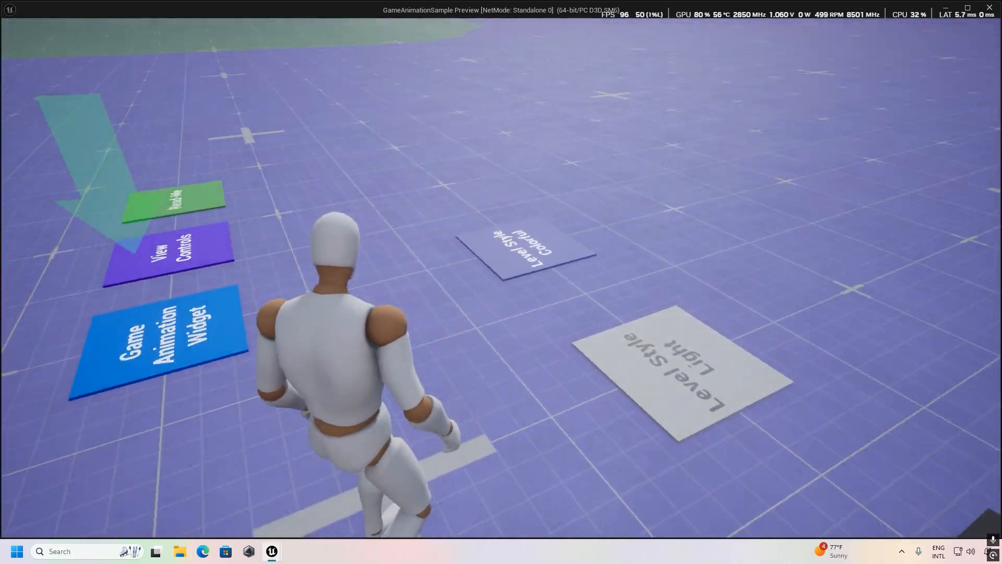
key("w")
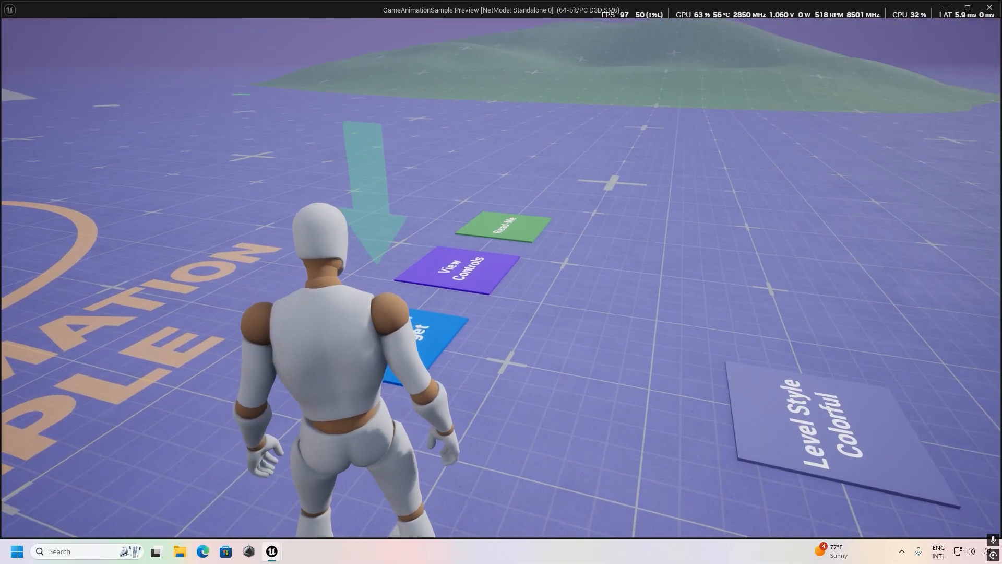
Open the Game Animation Widget from its pad and apply the long-coat character as the visual override.
key("w")
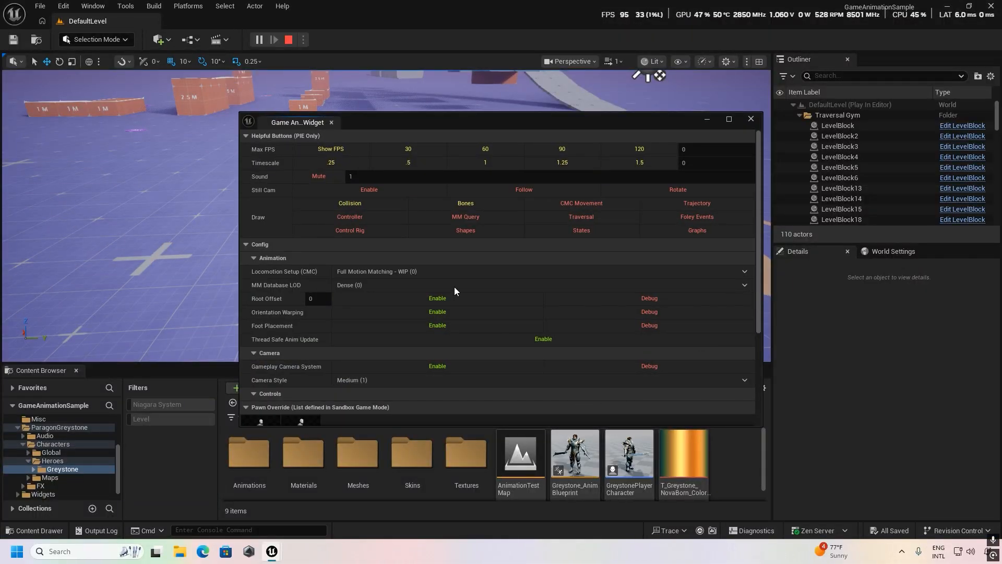
scroll(472, 298, "down", 5)
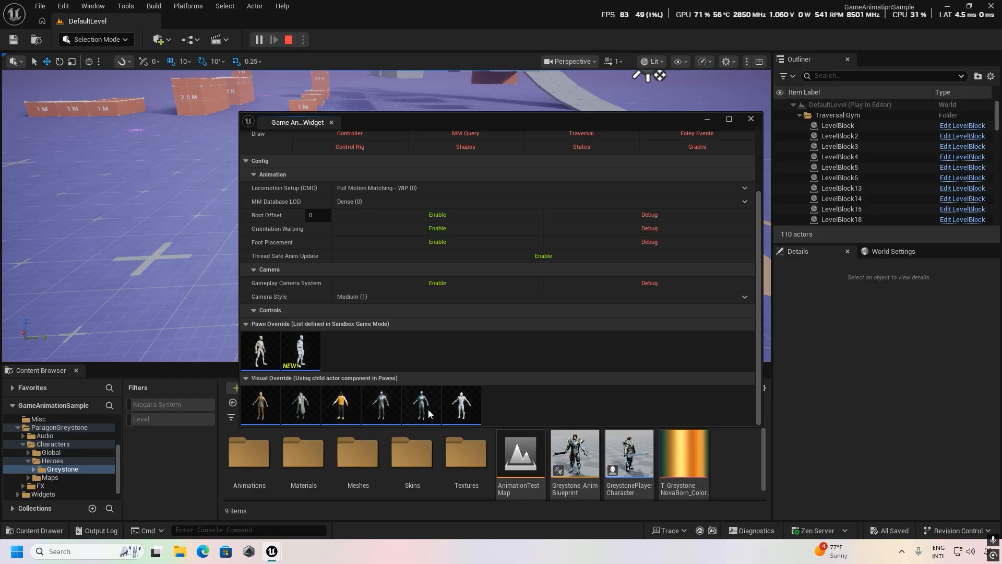
left_click(300, 405)
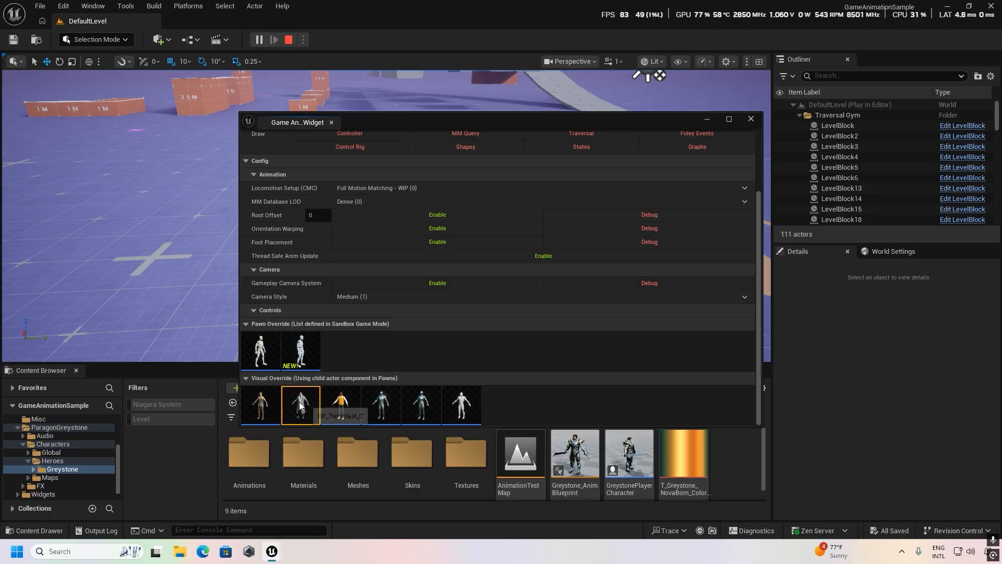
left_click(708, 117)
Test the long-coat character by running and traversing around the orange blocks, and end the play session.
key("w")
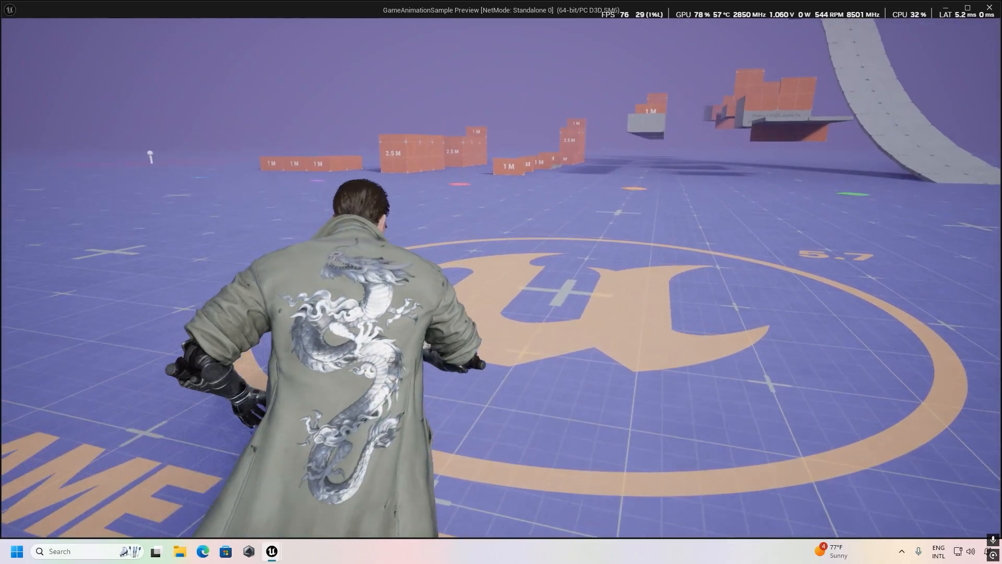
key("w")
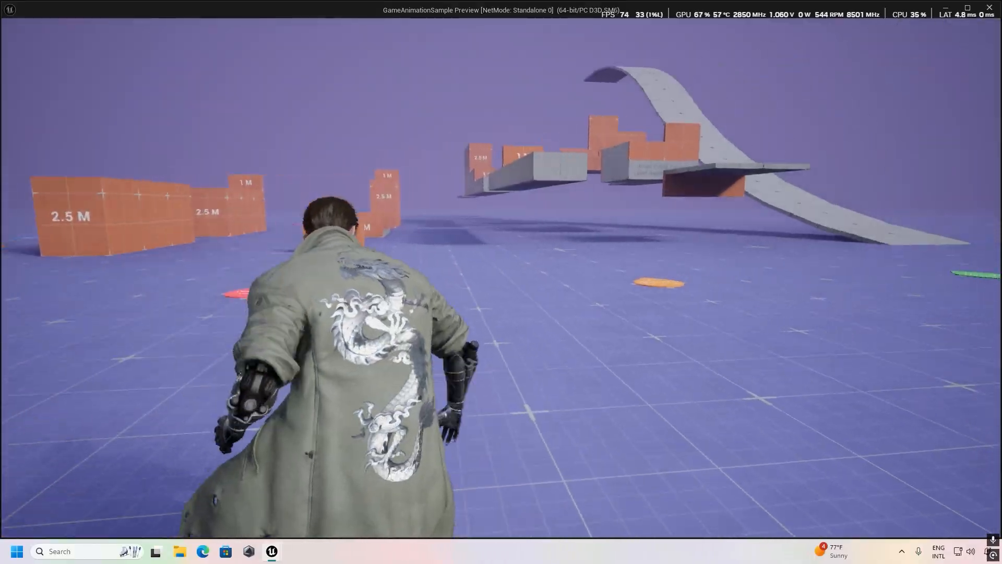
key("w")
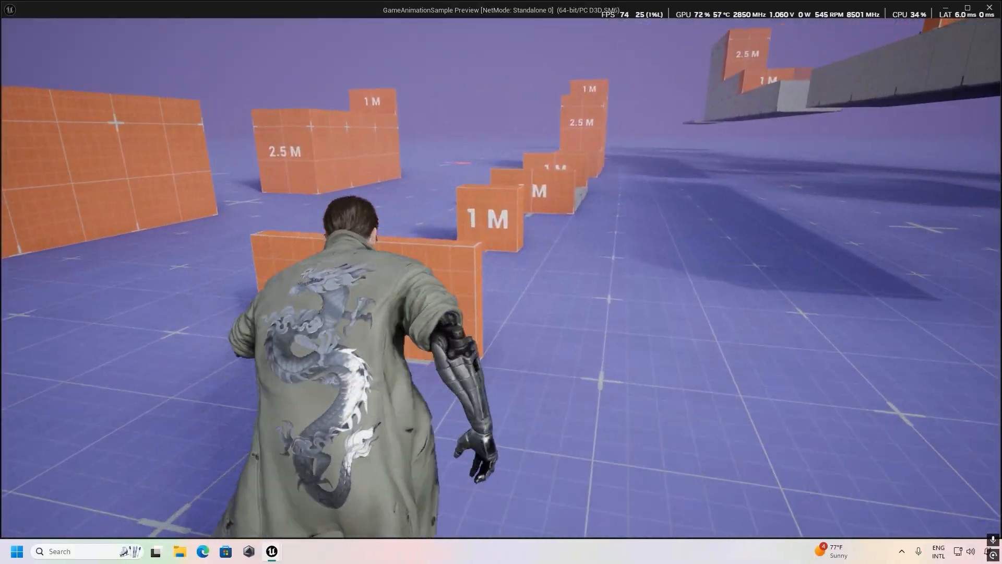
key("space")
key("w")
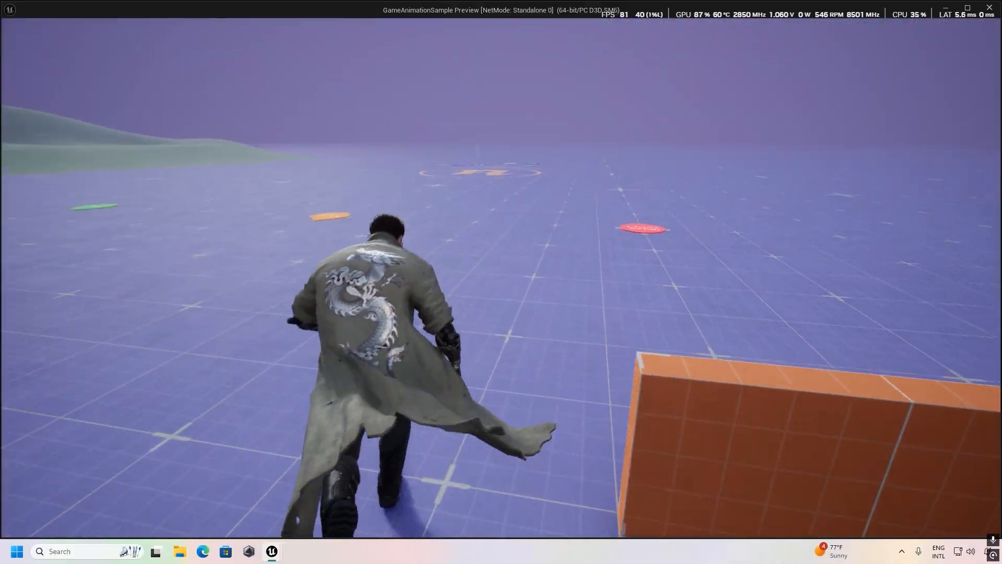
key("w")
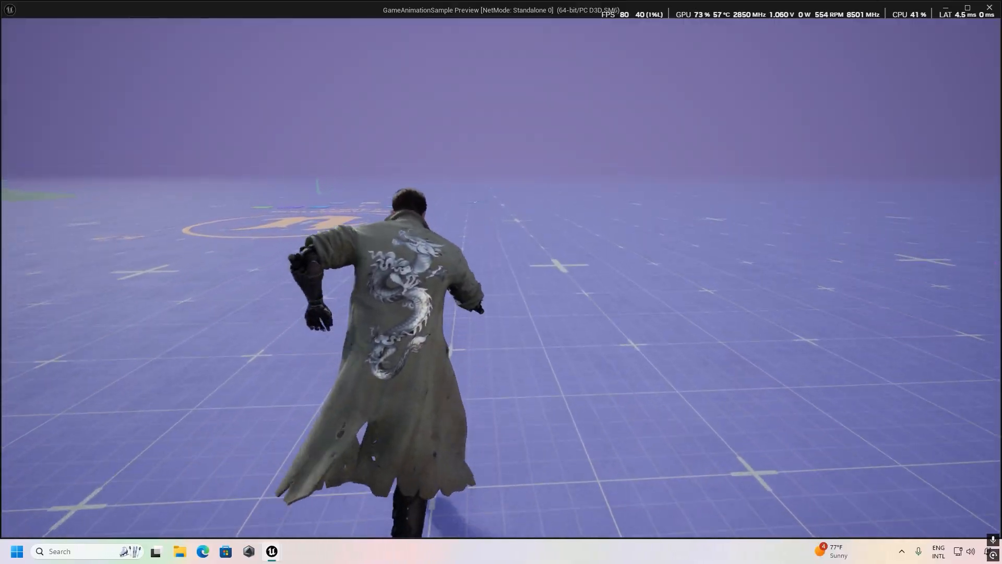
key("w")
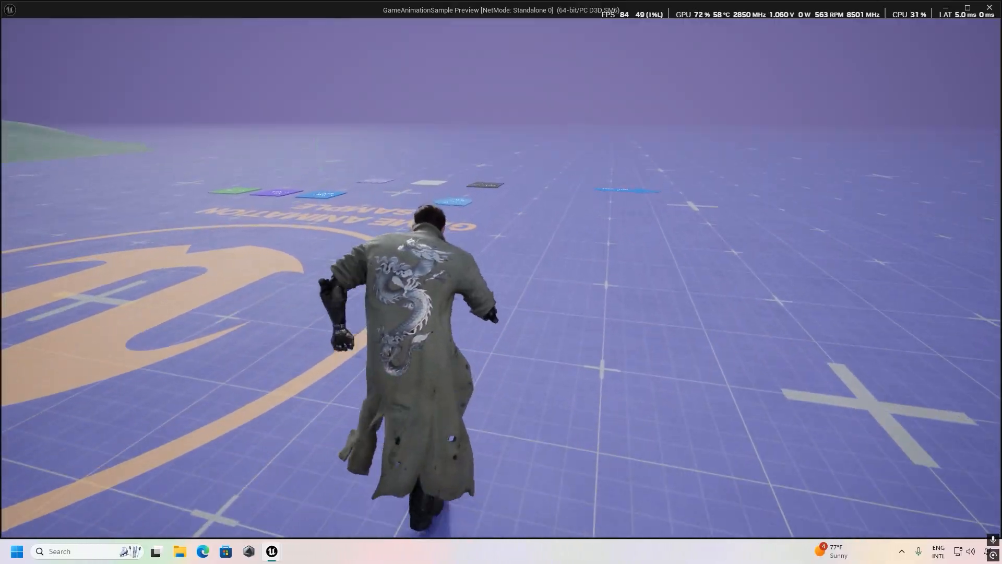
key("w")
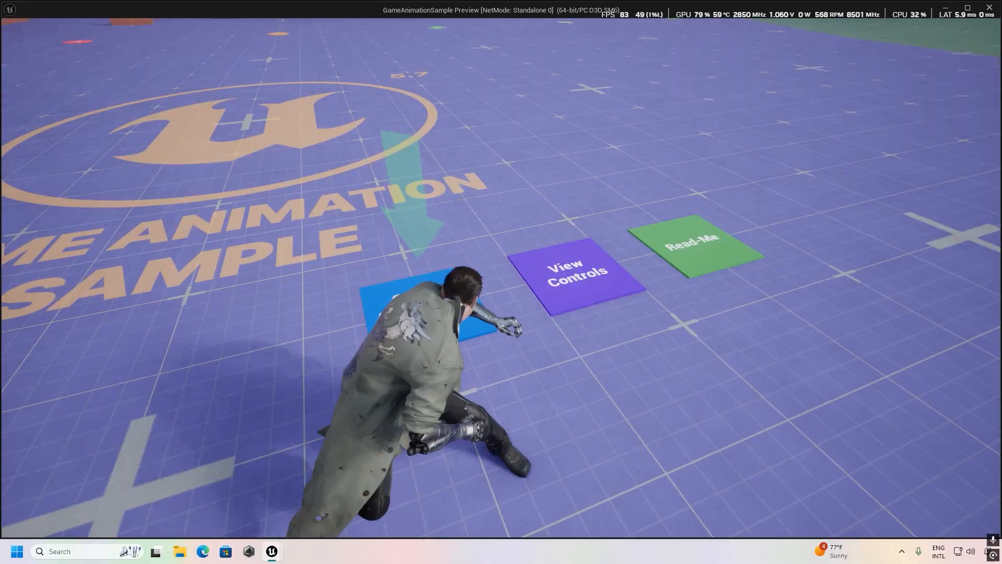
key("a")
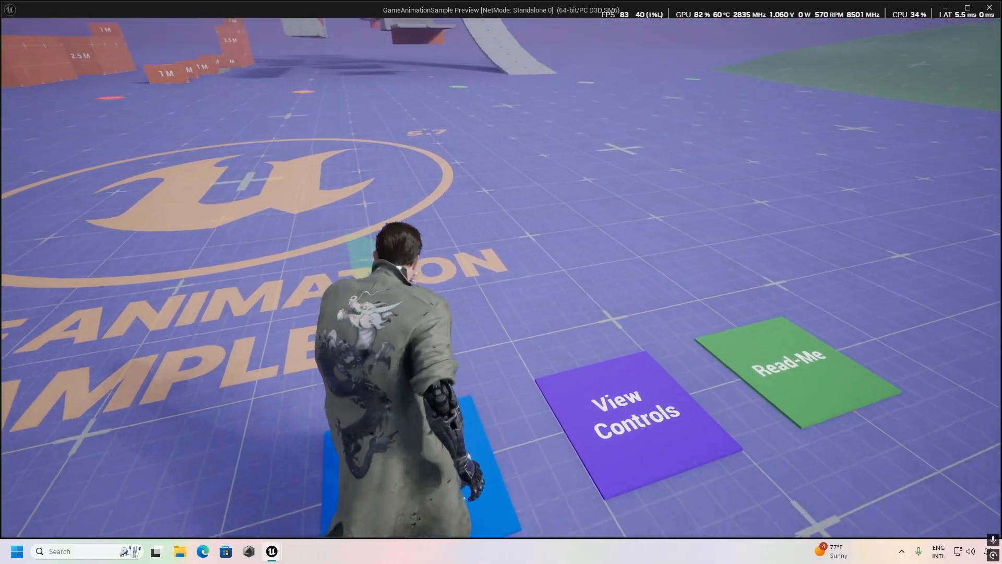
key("Escape")
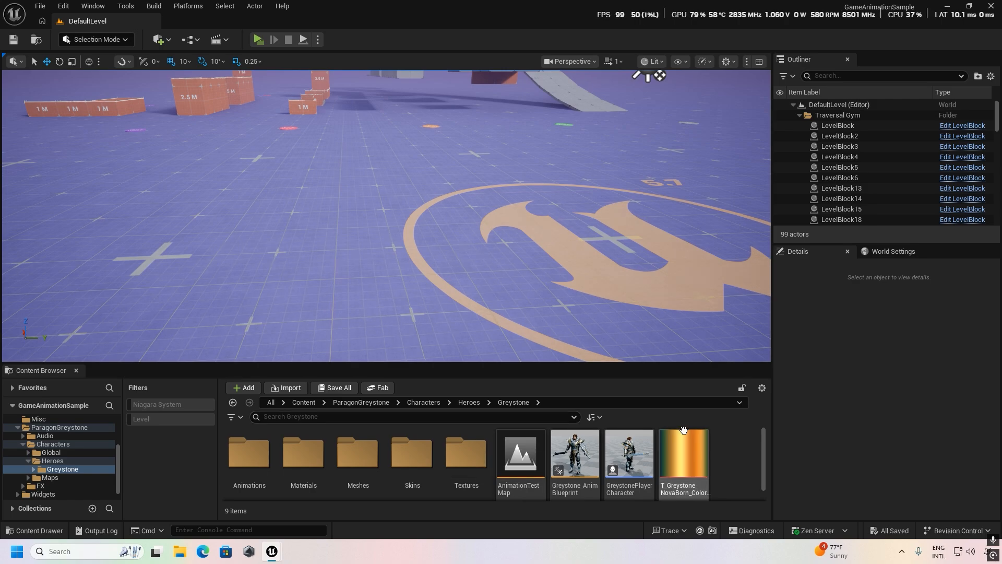
Expand the selected game mode in World Settings and locate its default pawn class asset in the content folders.
left_click(890, 254)
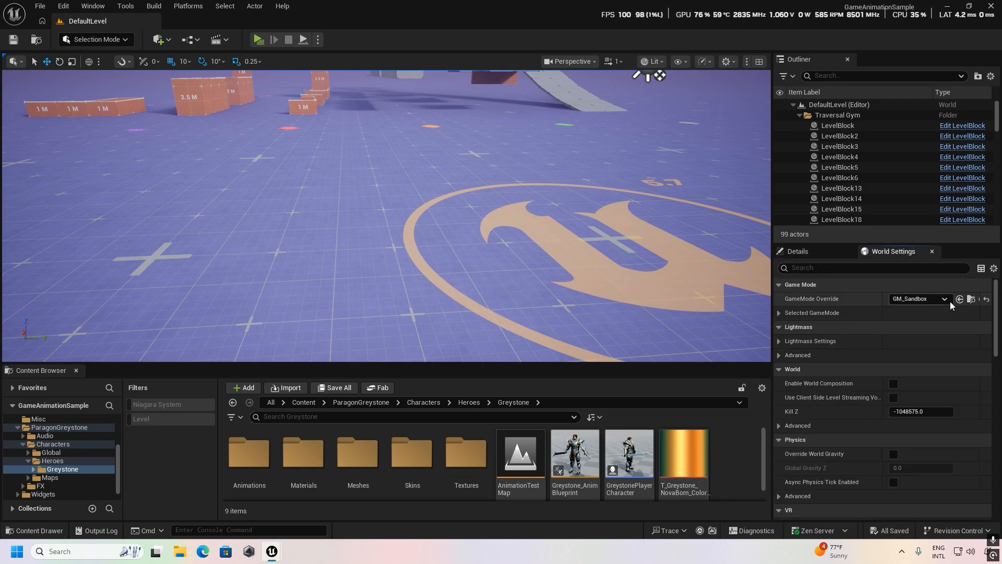
left_click(779, 313)
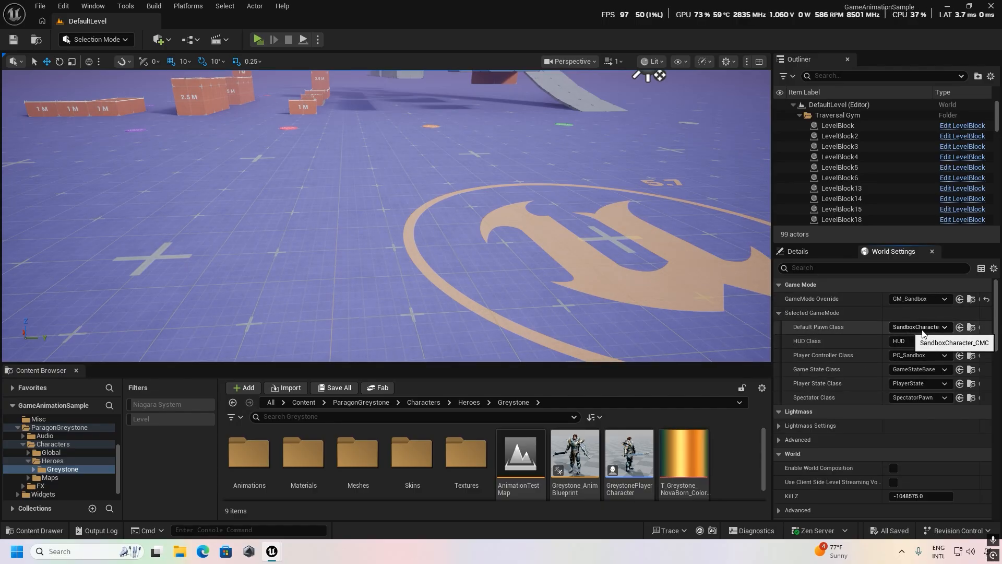
left_click(971, 327)
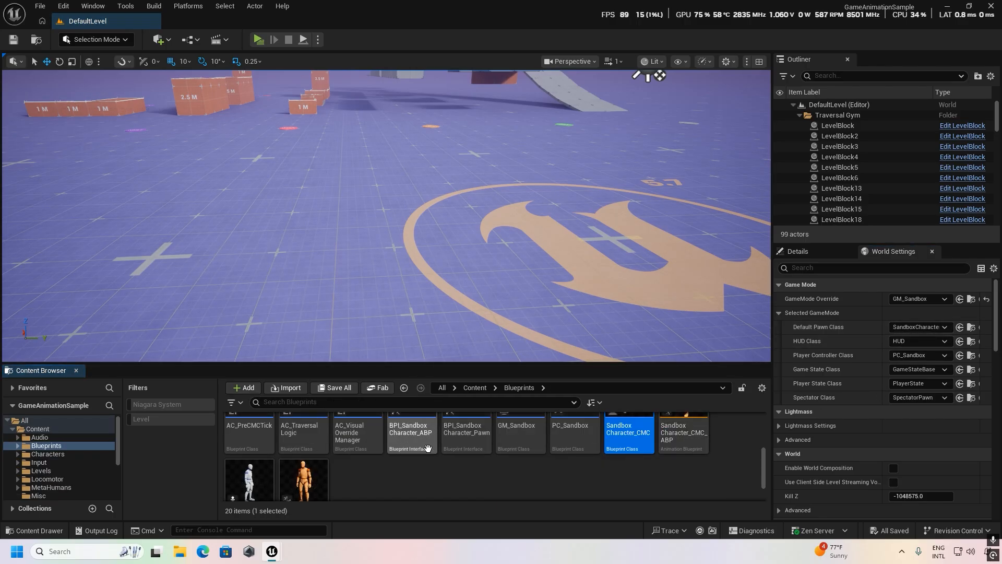
Open the SandboxCharacter_CMC blueprint and maximize its editor window.
scroll(655, 459, "up", 3)
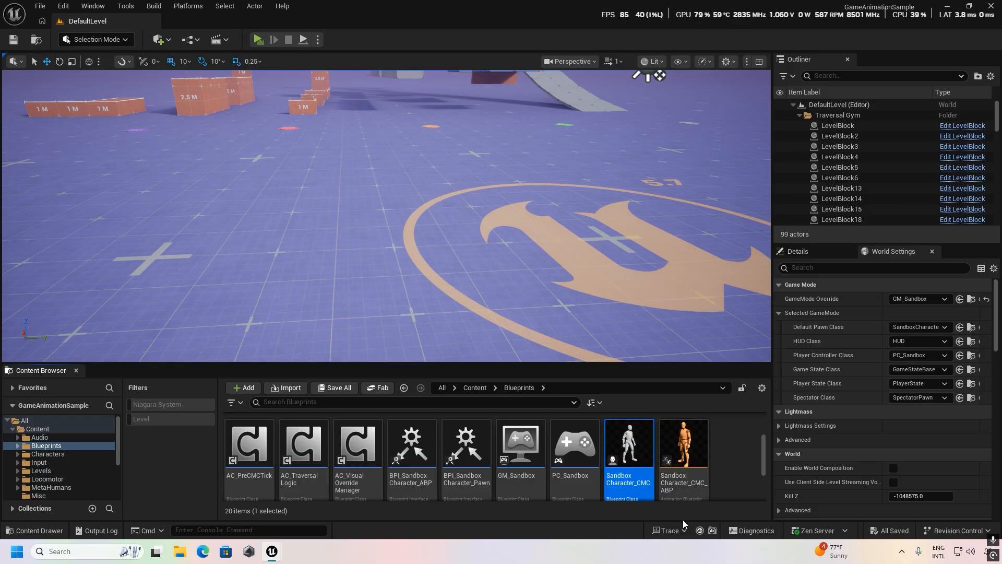
scroll(691, 474, "down", 1)
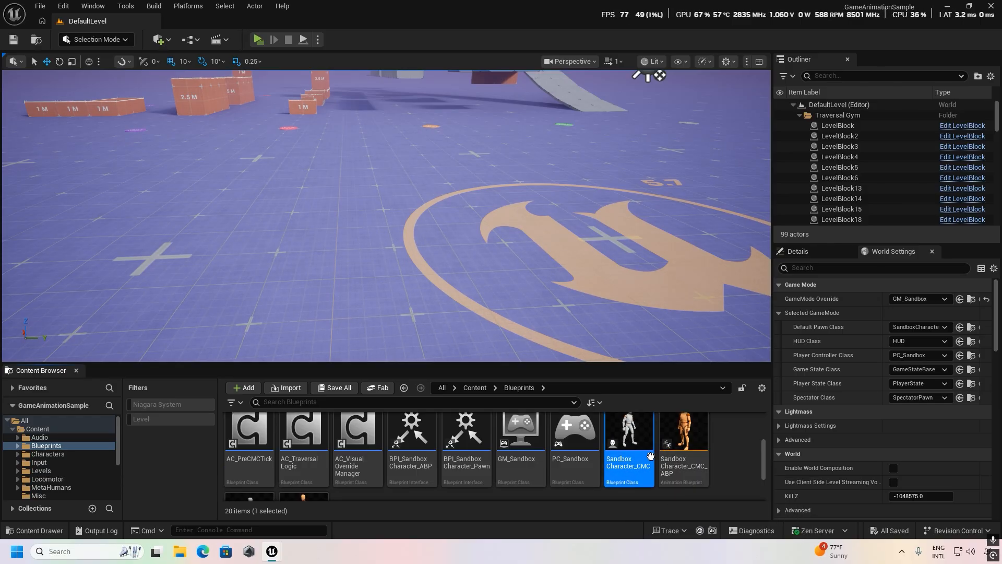
scroll(627, 457, "up", 1)
double_click(629, 458)
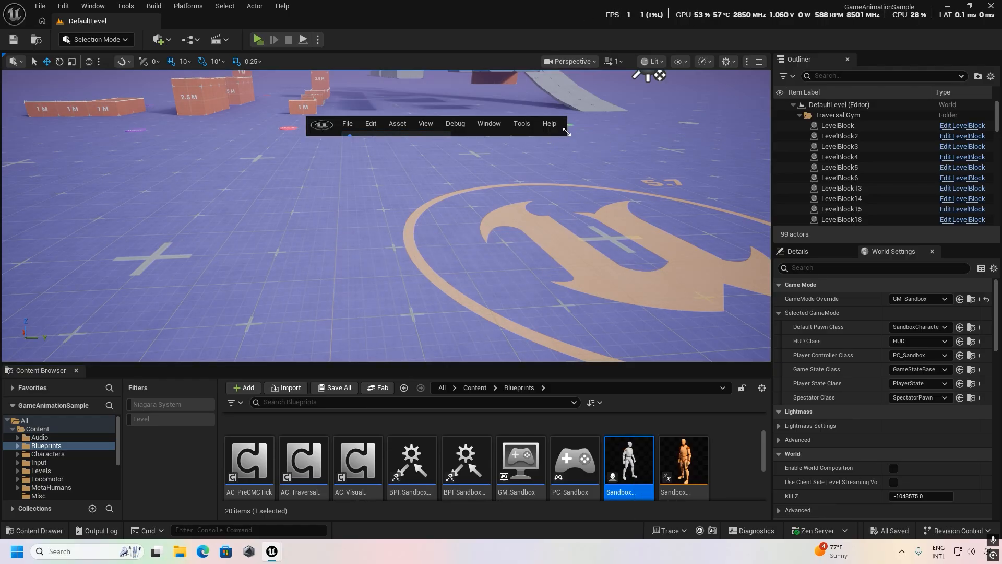
left_click_drag(568, 129, 766, 134)
left_click(736, 125)
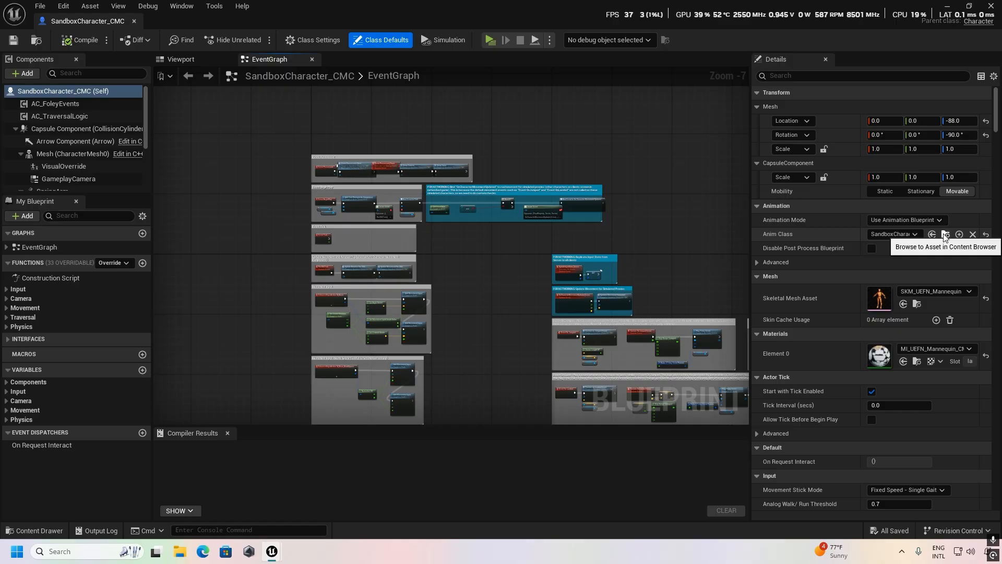
Locate the character's anim class asset SandboxCharacter_CMC_ABP, start retargeting its animations, and choose Greystone as the target skeletal mesh.
left_click(944, 235)
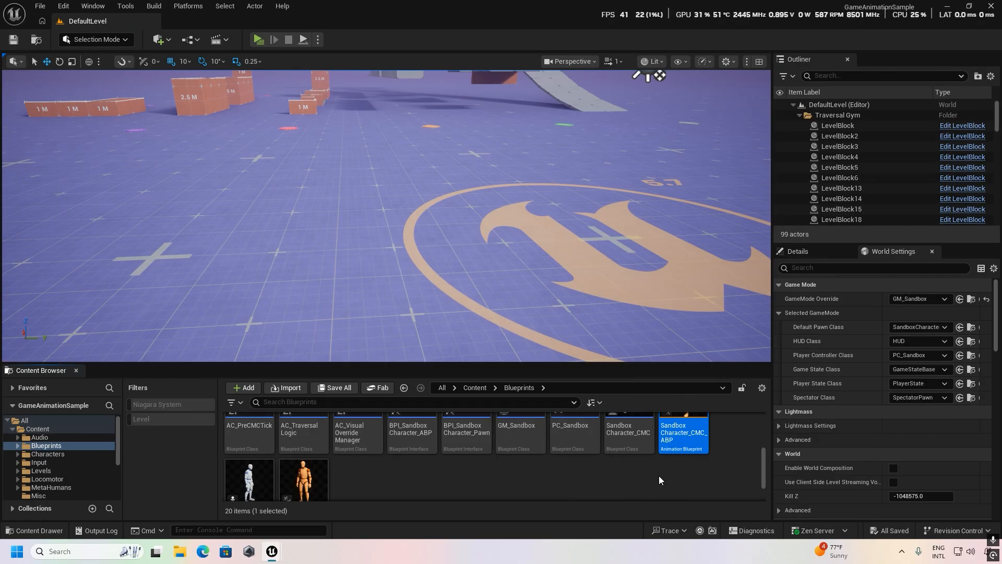
scroll(678, 454, "up", 1)
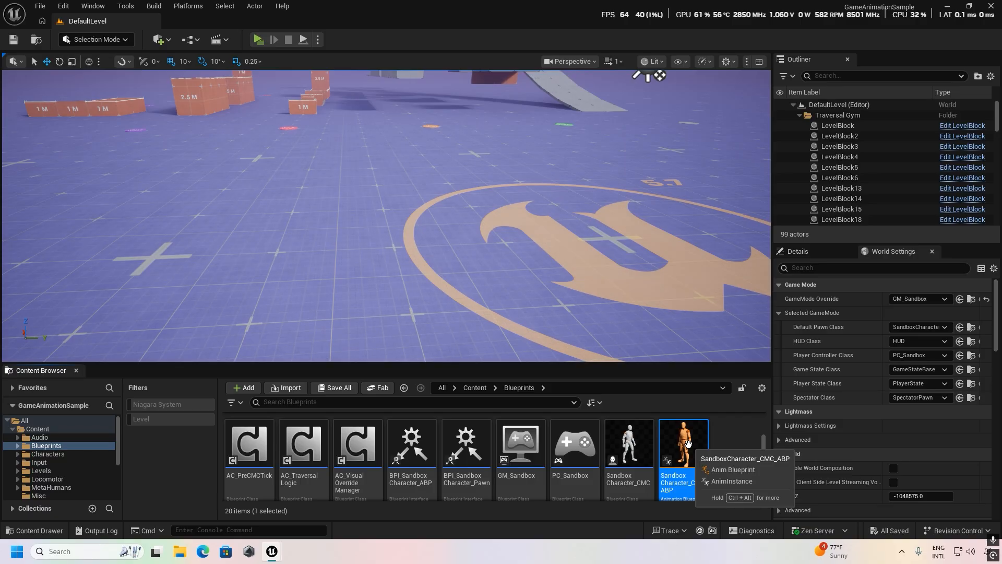
right_click(688, 445)
left_click(744, 113)
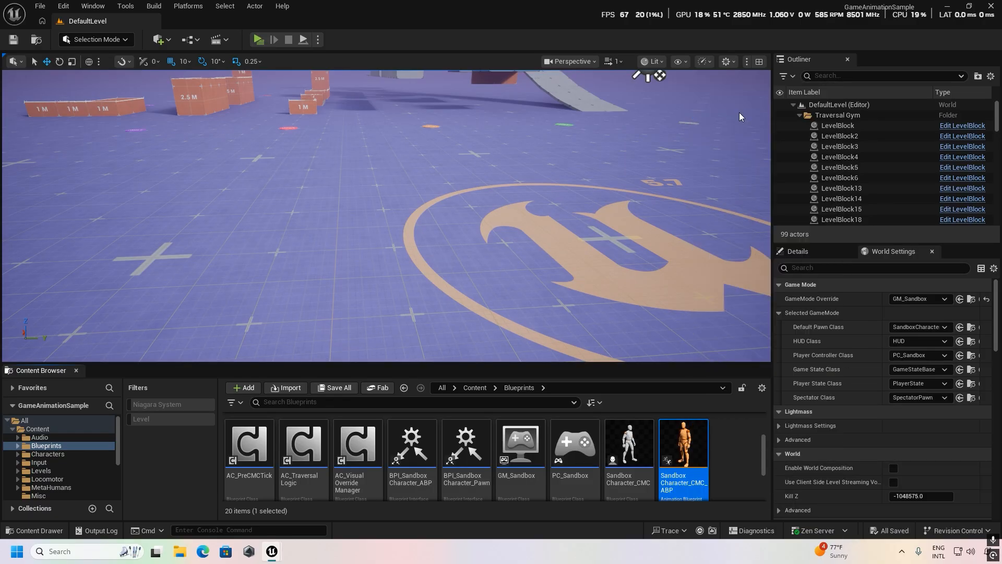
left_click(803, 157)
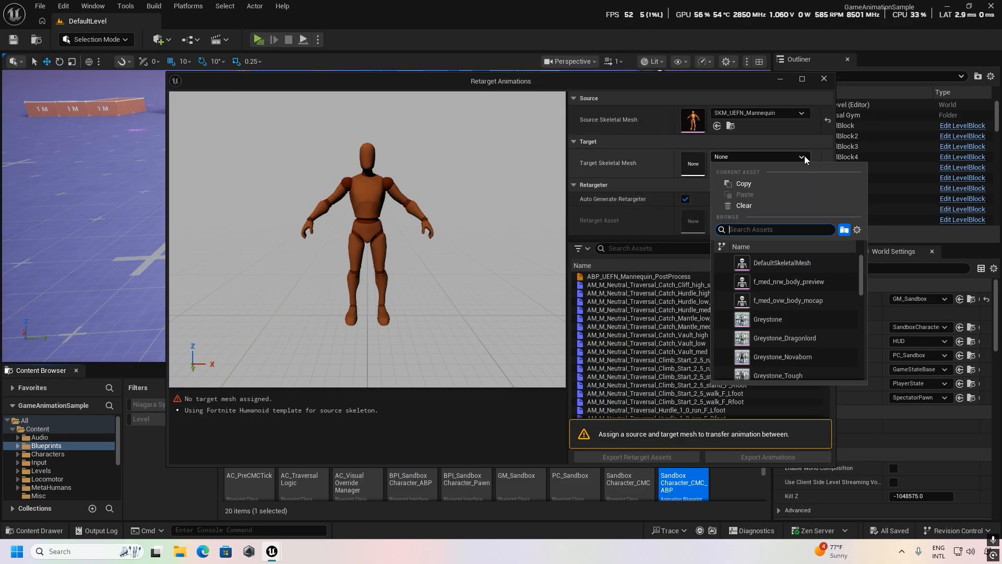
left_click(773, 319)
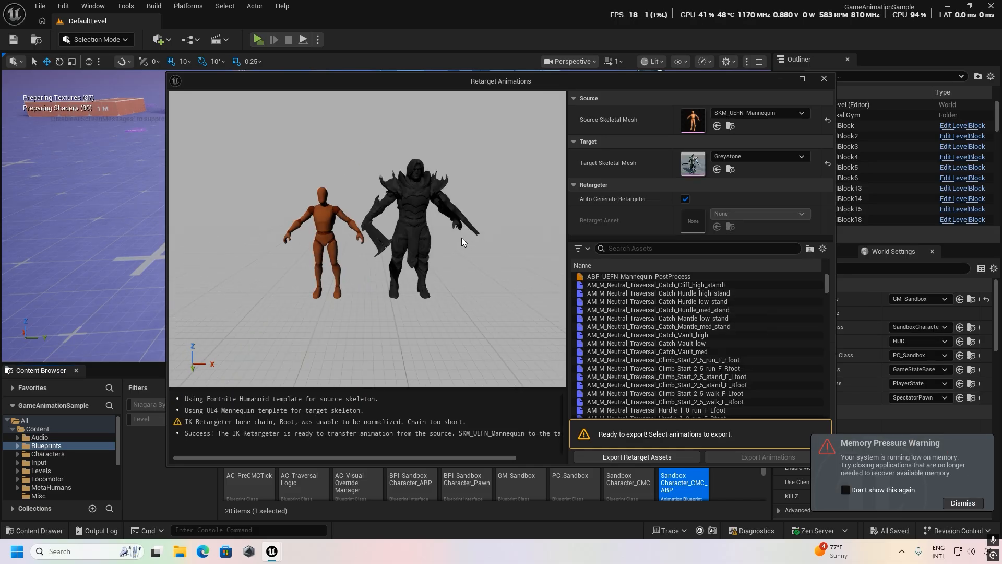
Examine the Greystone character next to the source mannequin in the retarget preview from nearer and farther away.
right_click_drag(462, 242, 468, 203)
key("w")
key("s")
key("w")
key("s")
key("w")
key("s")
key("w")
key("s")
key("w")
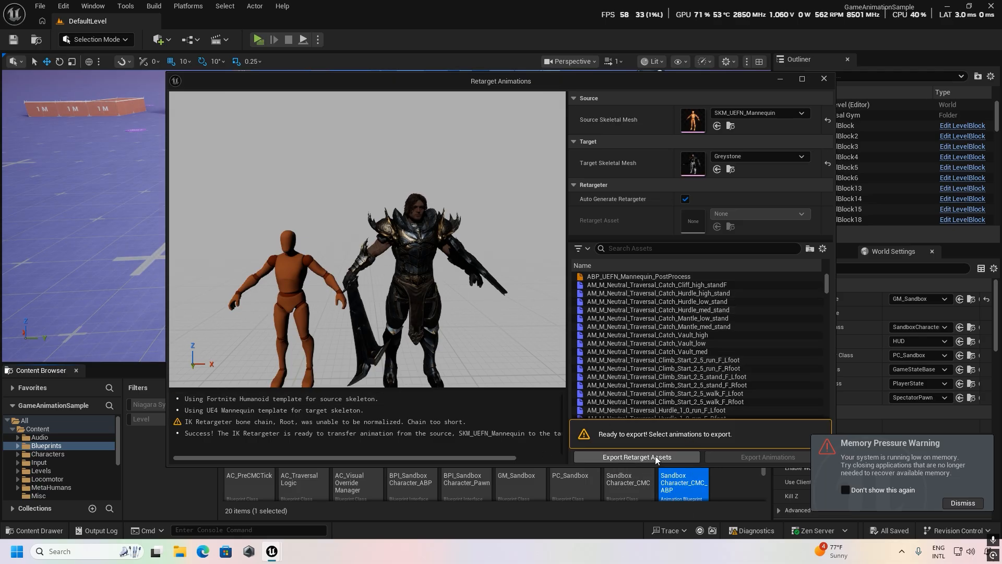
Export the retarget assets into a new folder named anim inside ParagonGreystone, and close the Retarget Animations window.
left_click(655, 456)
scroll(491, 280, "down", 2)
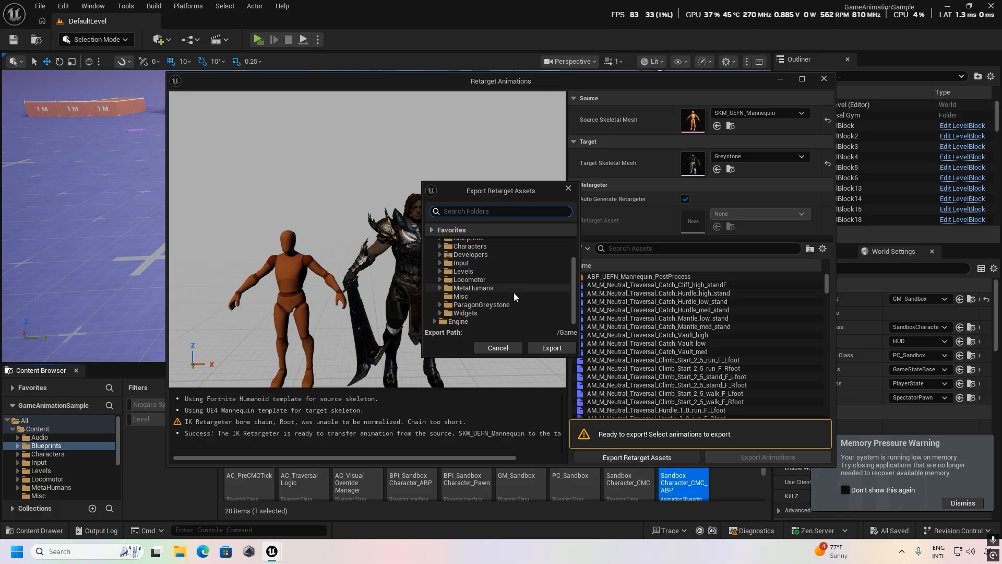
left_click(449, 305)
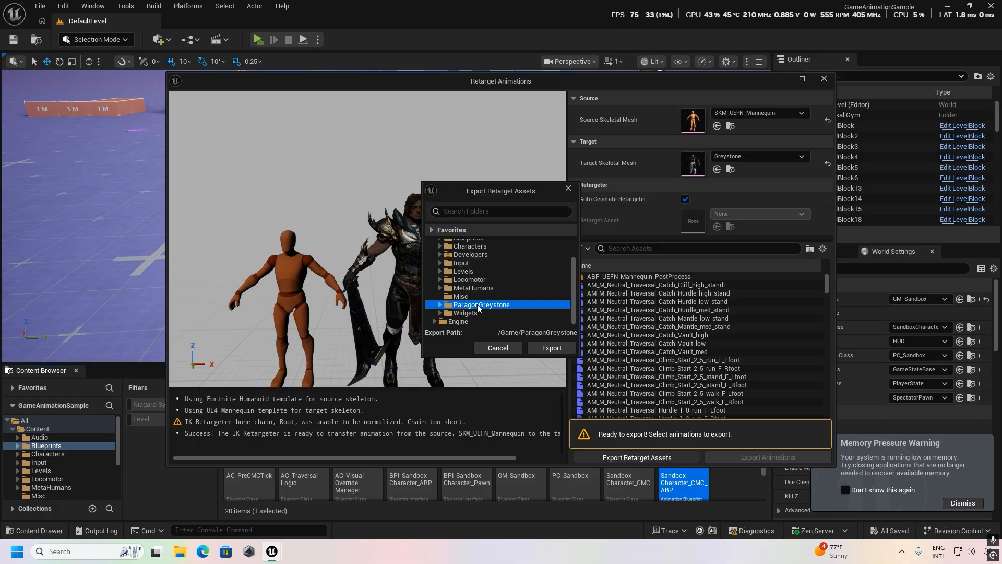
right_click(478, 307)
left_click(525, 317)
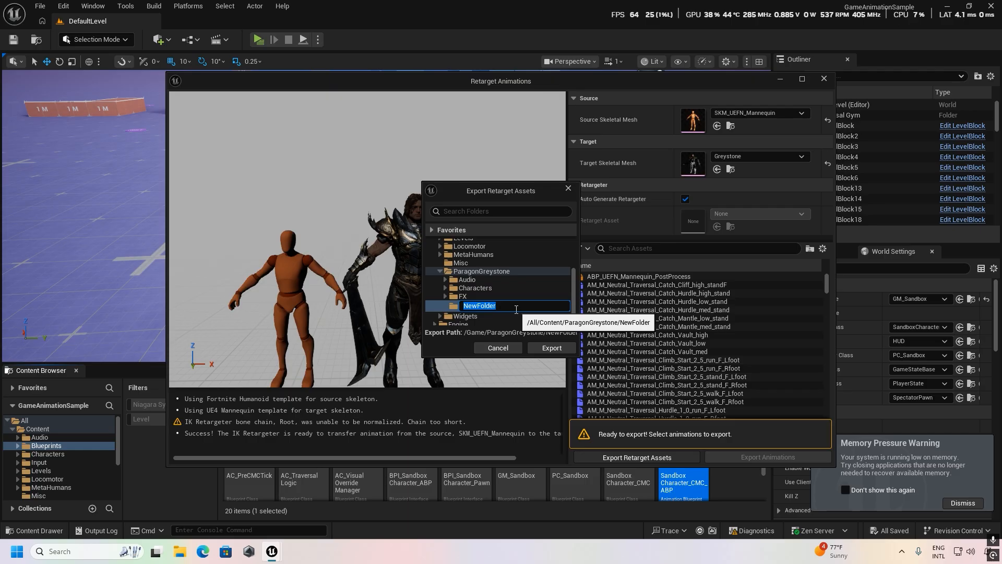
type("anim")
key("Return")
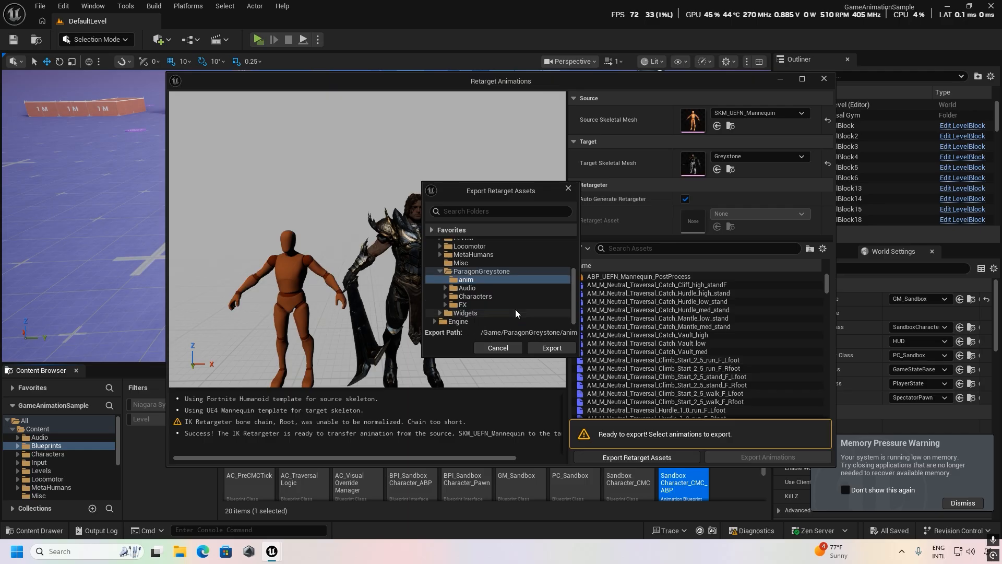
left_click(549, 349)
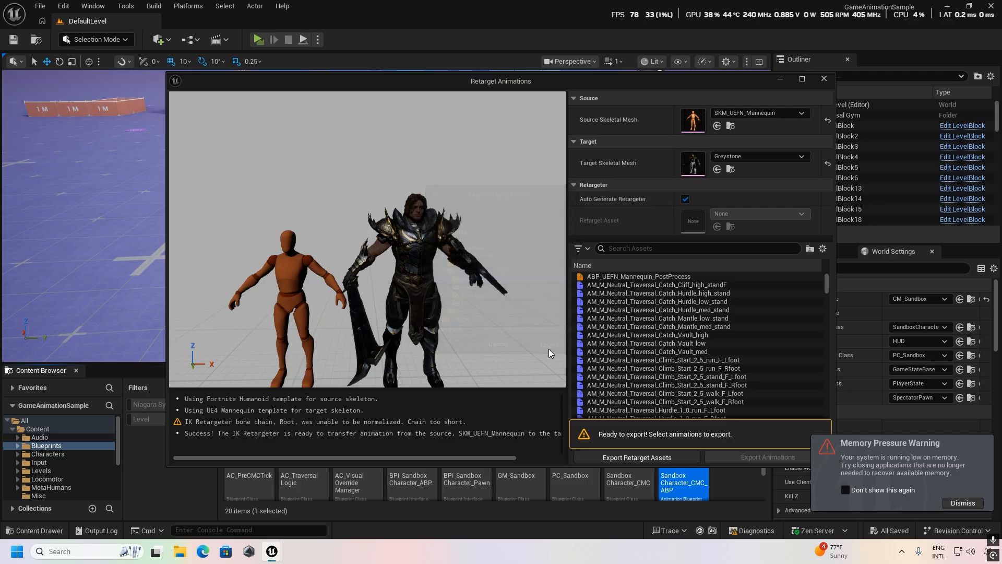
left_click(824, 80)
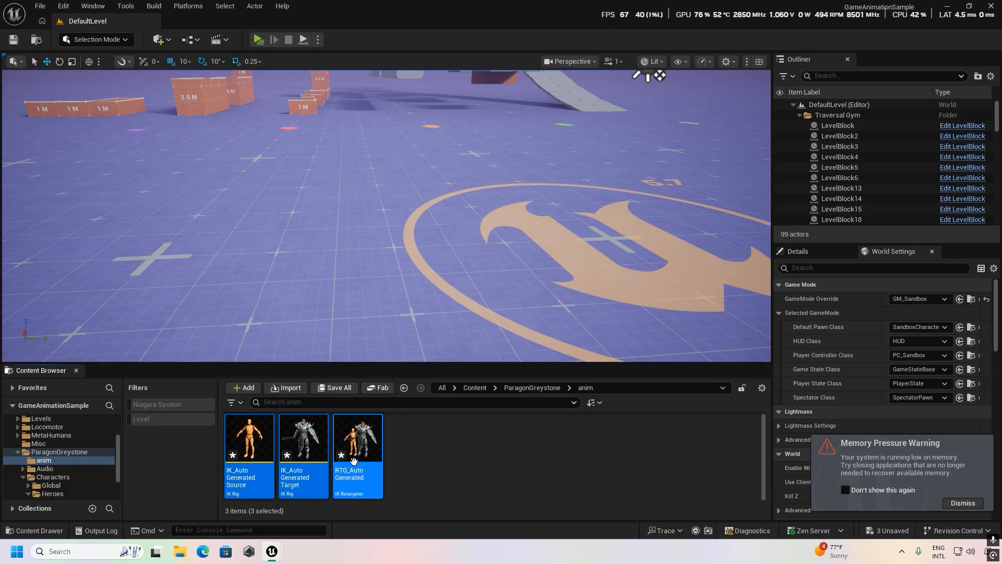
Rename the exported IK Retargeter asset as RTG_custom.
left_click(360, 481)
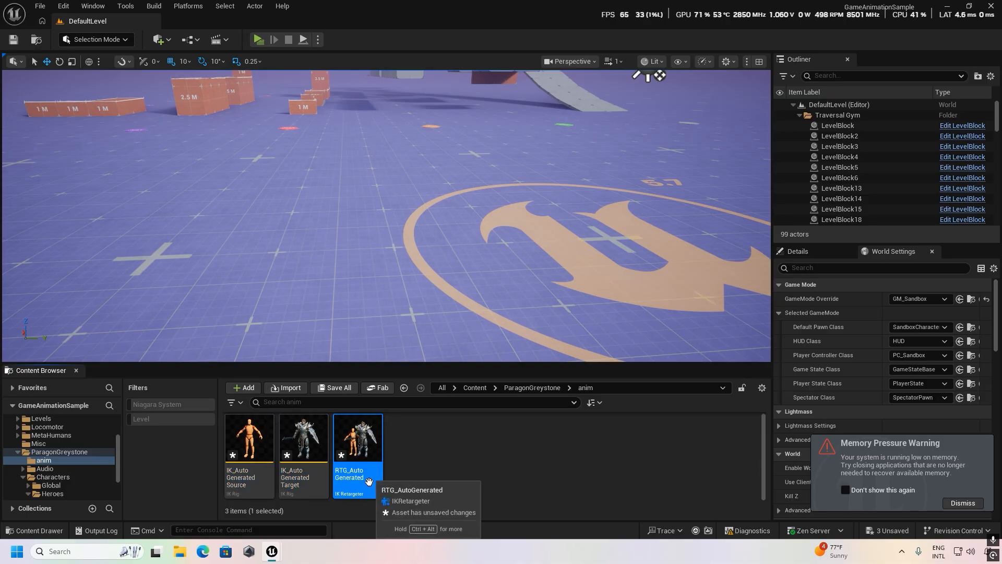
left_click(355, 478)
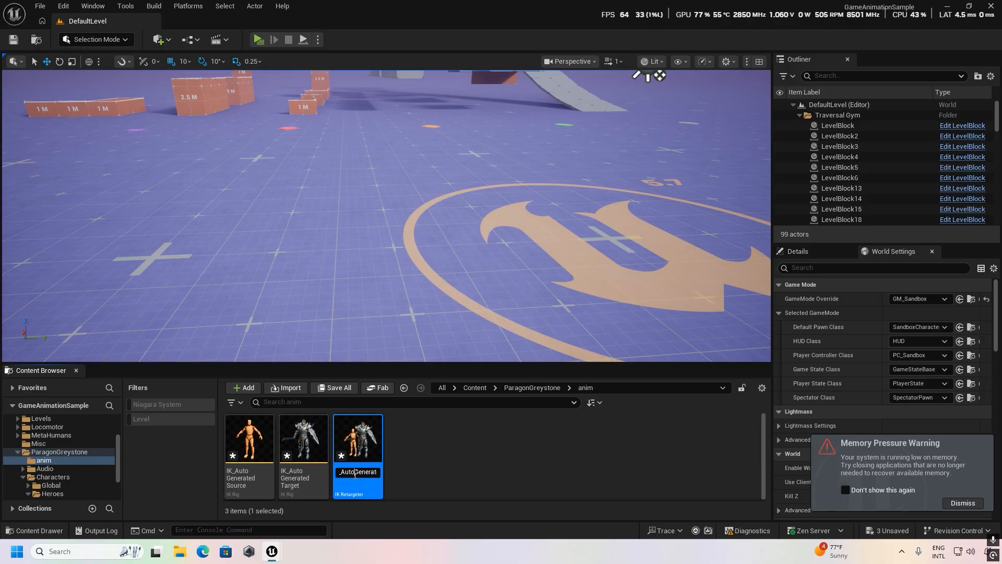
key("BackSpace")
key("BackSpace")
key("Return")
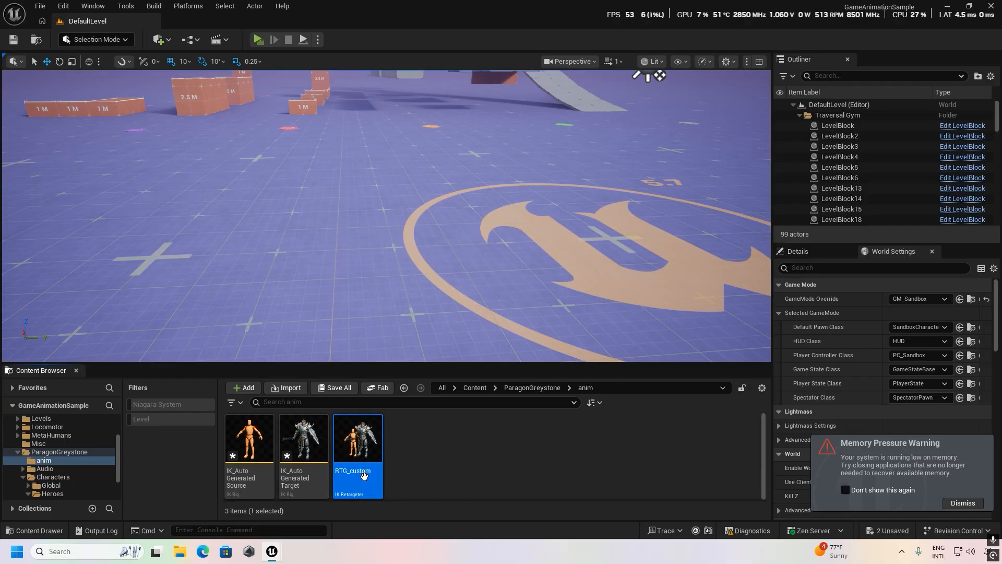
left_click(364, 474)
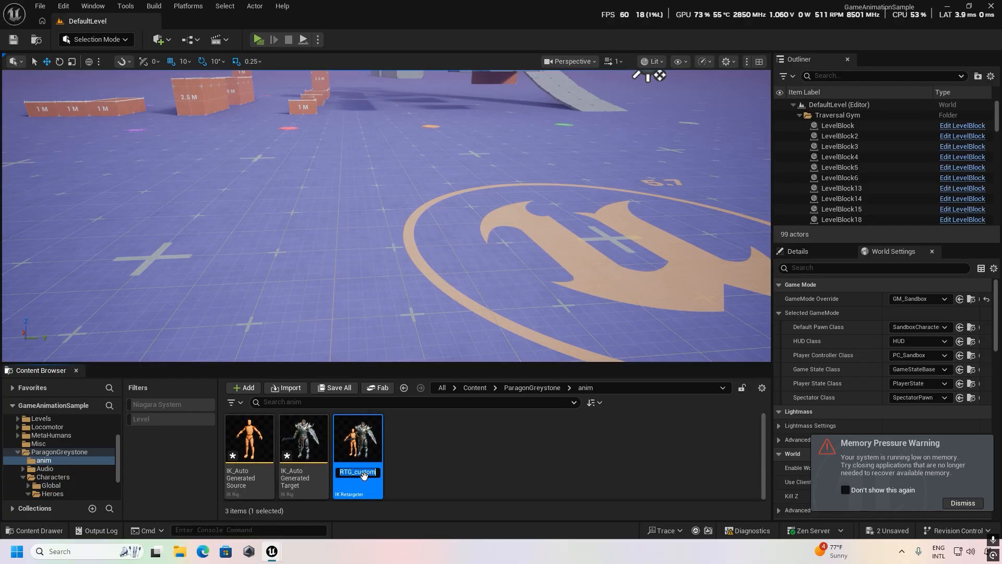
left_click(419, 458)
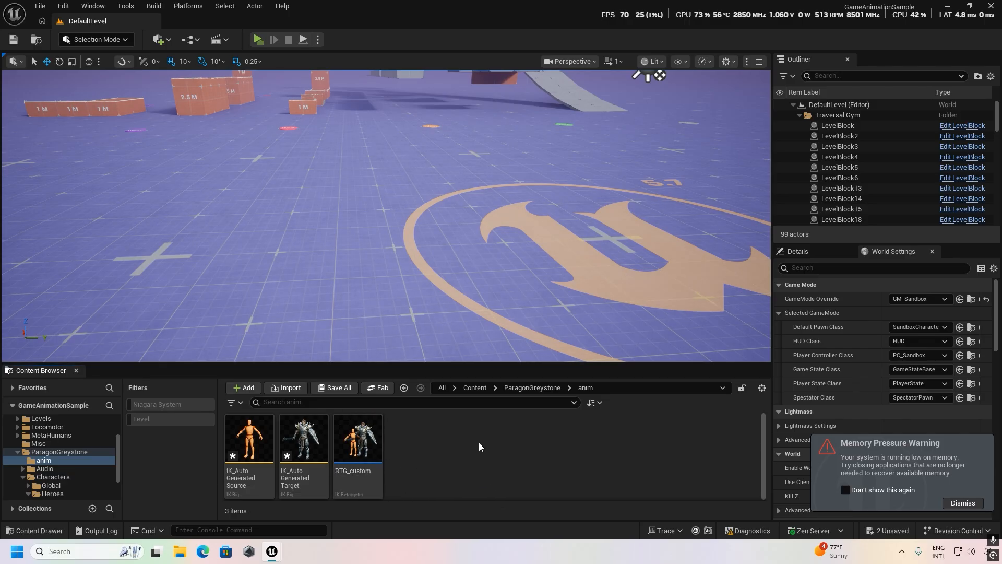
Go to the RetargetedCharacters folder inside the project's Blueprints content folder.
left_click(475, 387)
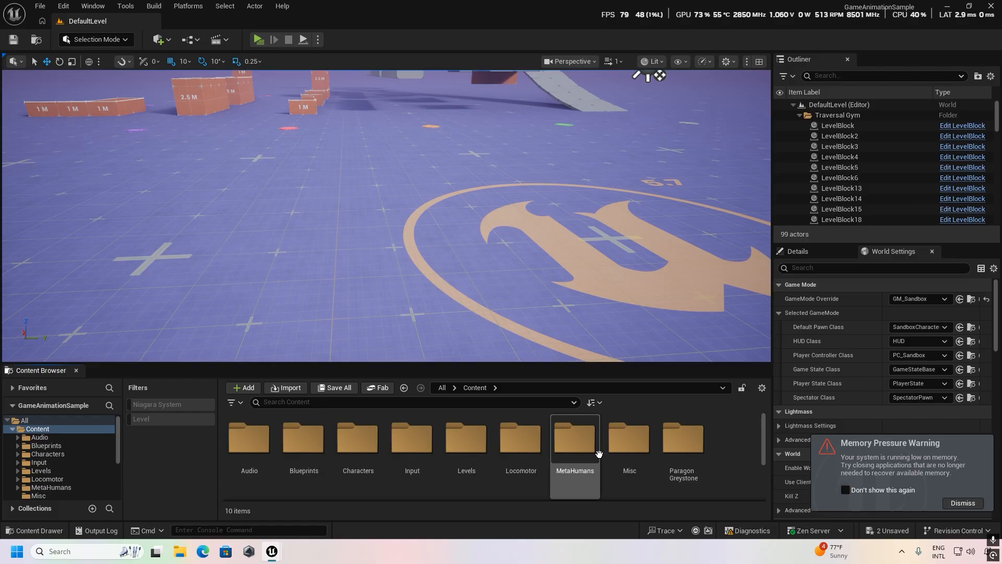
scroll(707, 475, "down", 1)
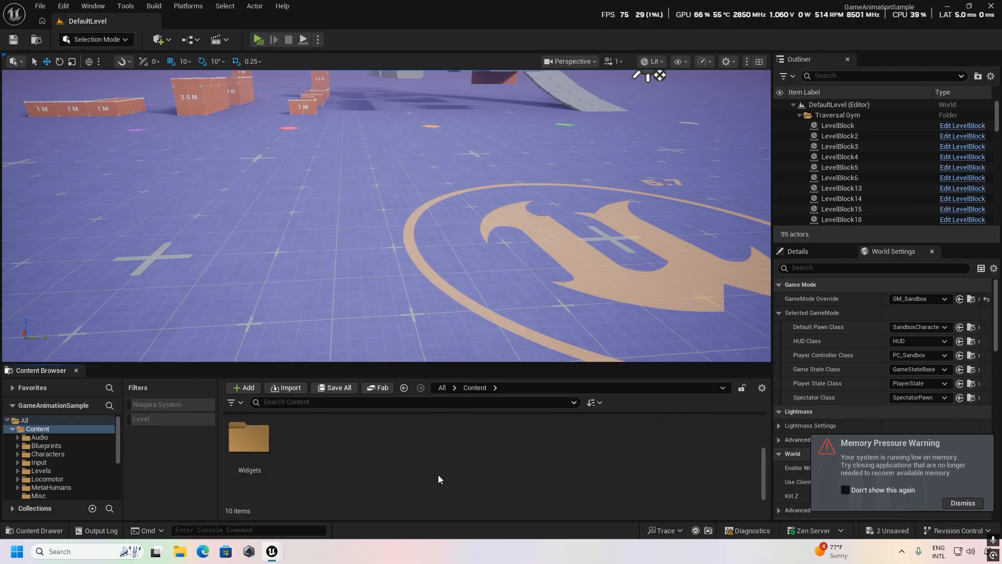
scroll(438, 474, "up", 1)
scroll(514, 488, "up", 1)
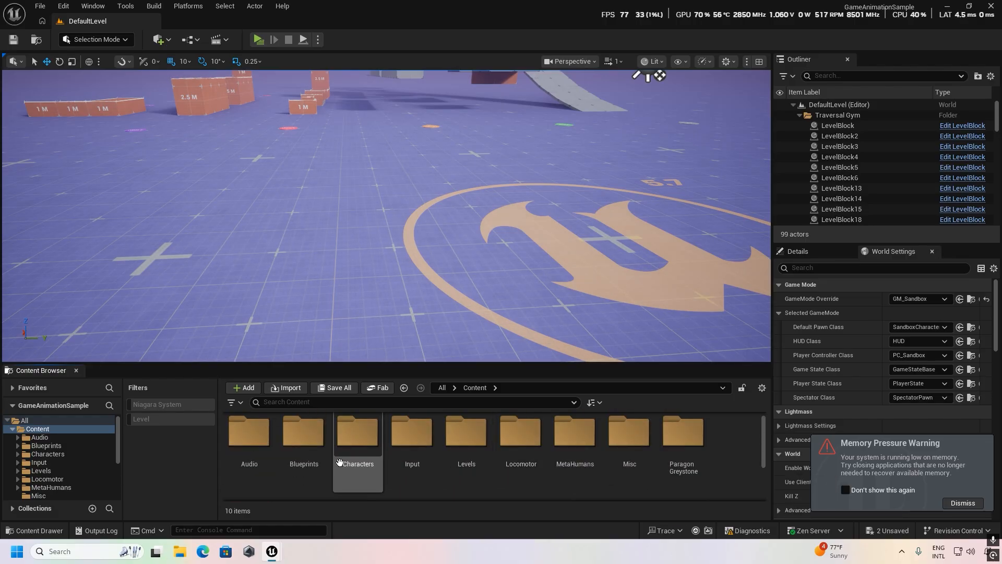
double_click(314, 442)
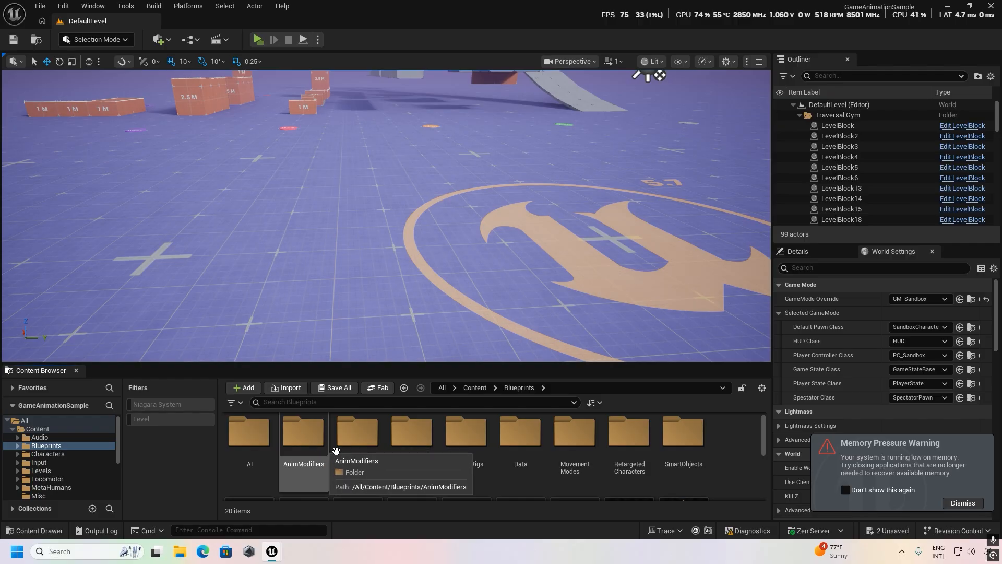
double_click(634, 441)
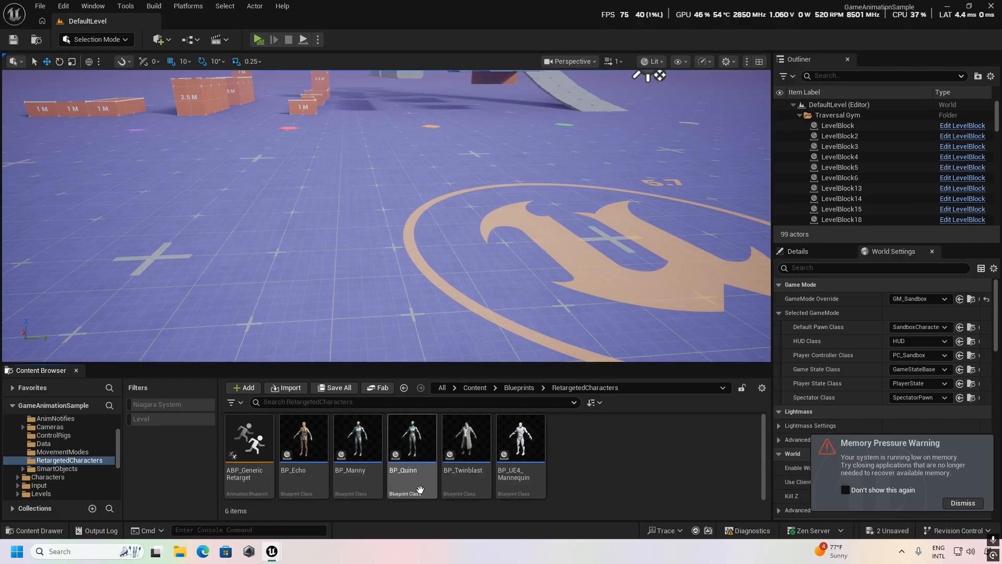
Duplicate the BP_Twinblast blueprint and name the copy BP_custom.
left_click(466, 470)
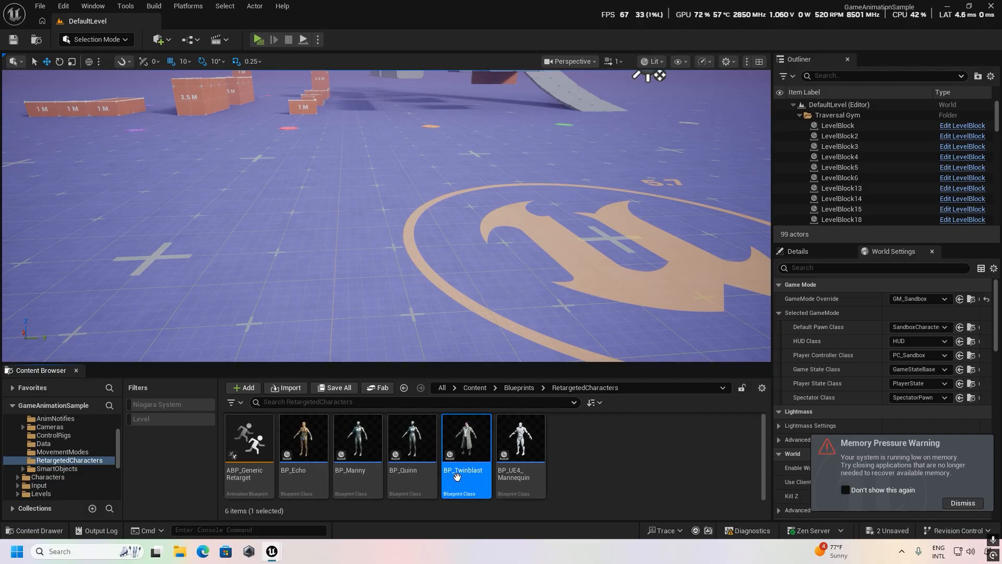
key("ctrl+d")
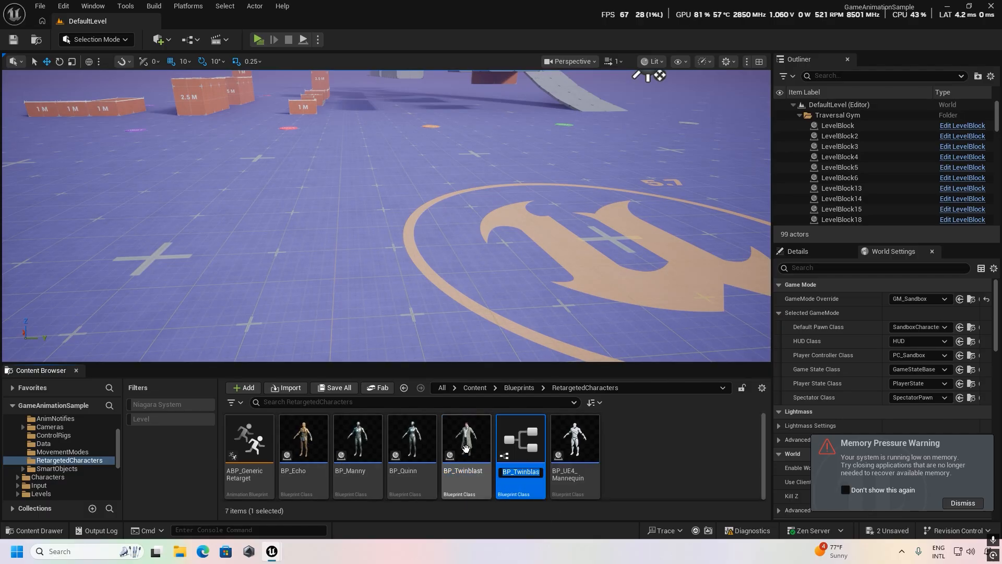
left_click(537, 473)
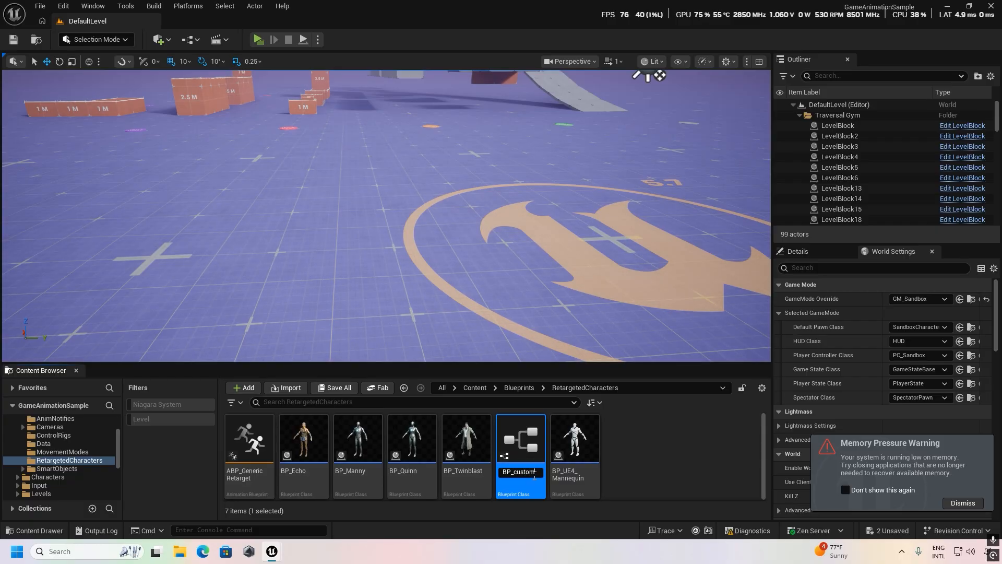
key("Return")
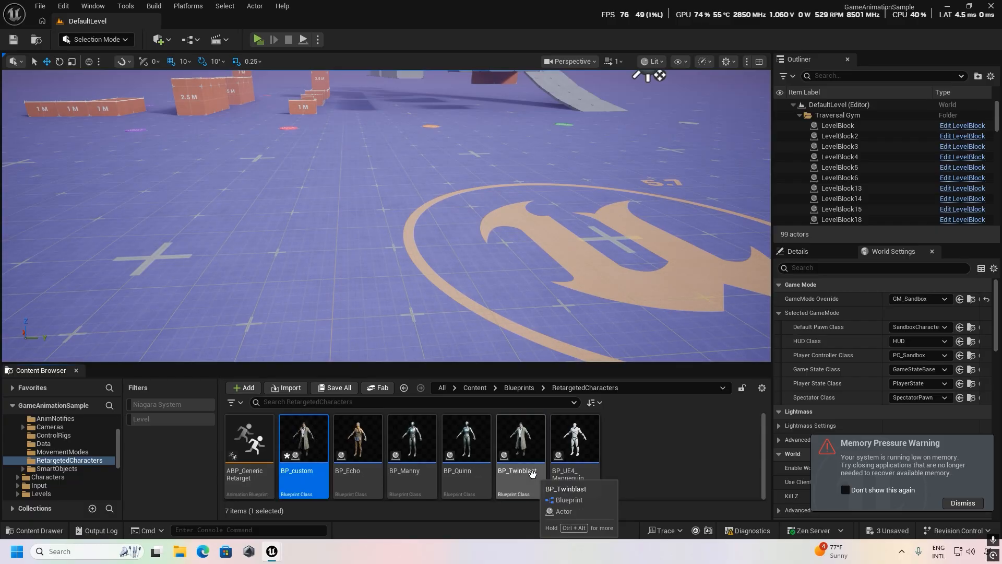
Open BP_custom, set the TwinBlast component's skeletal mesh asset to Greystone, and show the blueprint's 3D view.
double_click(313, 457)
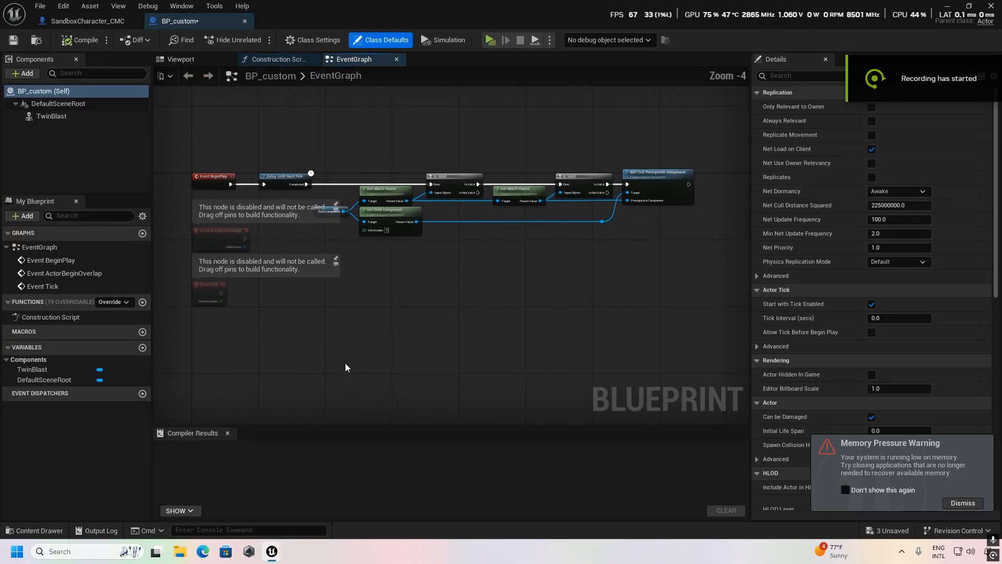
right_click_drag(350, 305, 408, 352)
scroll(440, 362, "up", 3)
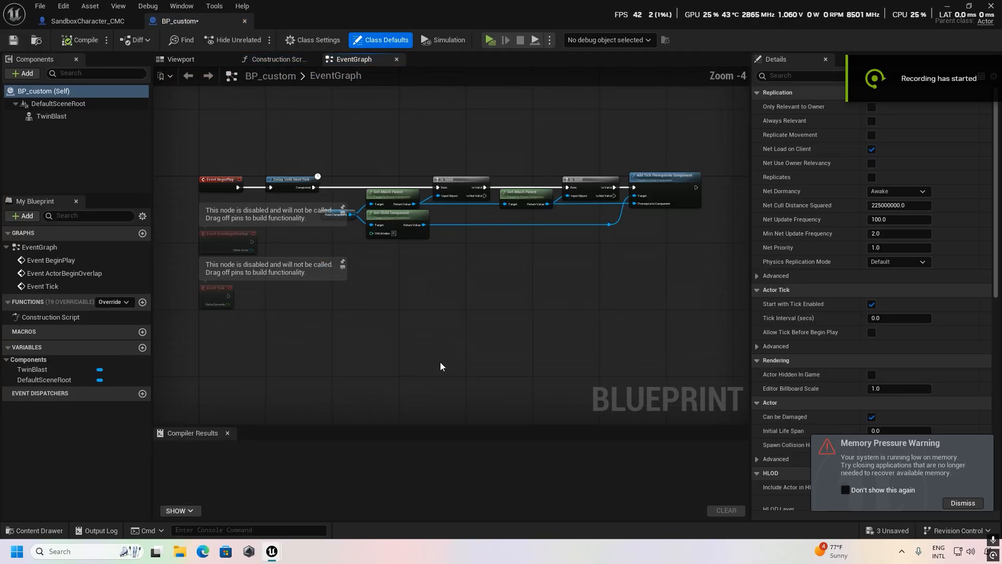
left_click(56, 116)
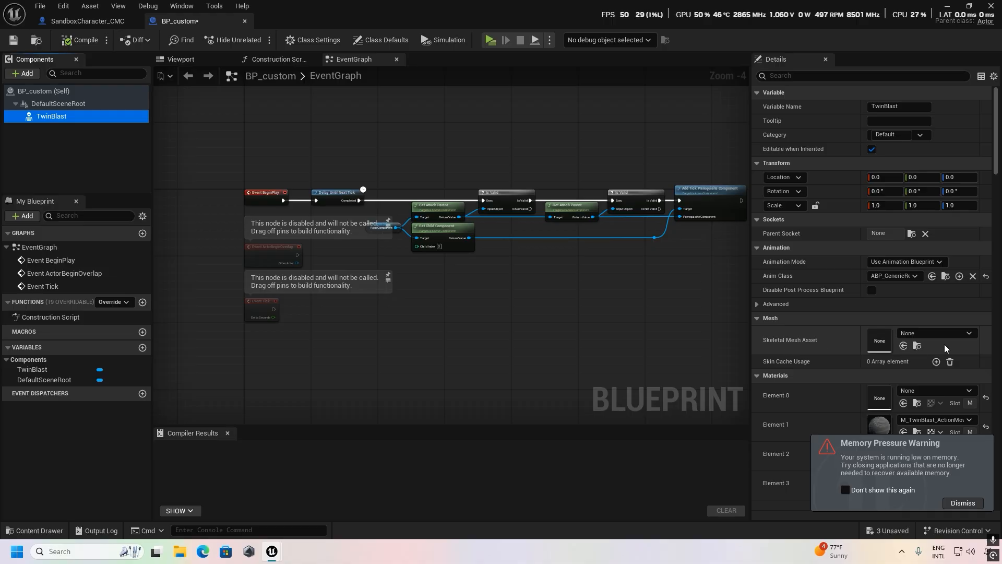
left_click(969, 334)
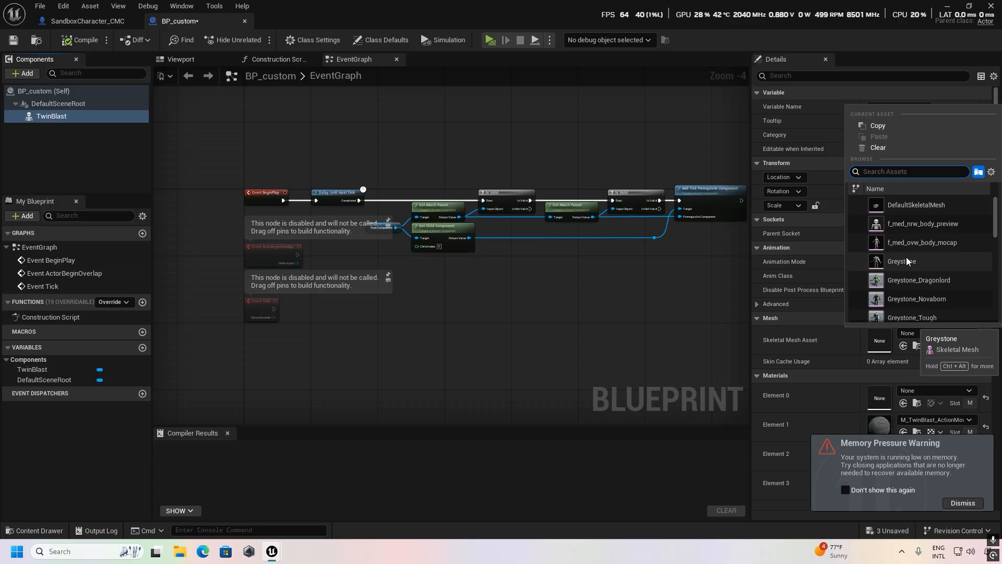
left_click(919, 258)
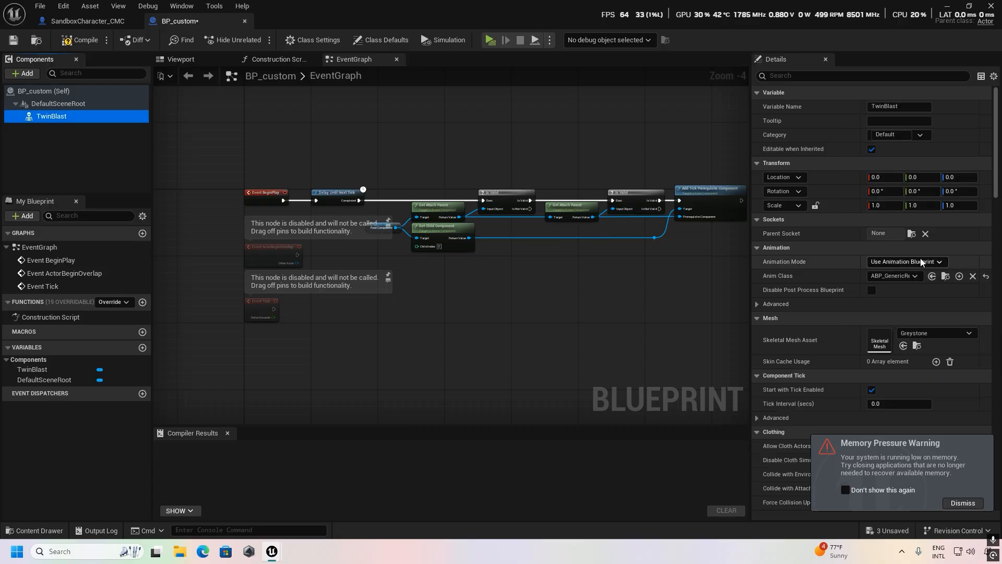
left_click(190, 62)
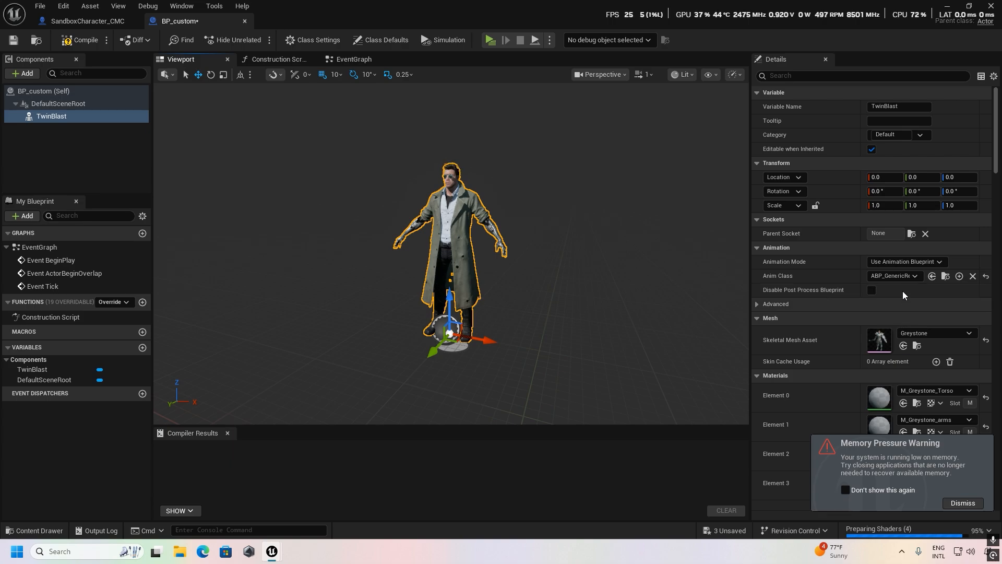
Set the TwinBlast component's index 0 component tag to RTG_custom and compile BP_custom.
scroll(918, 288, "down", 3)
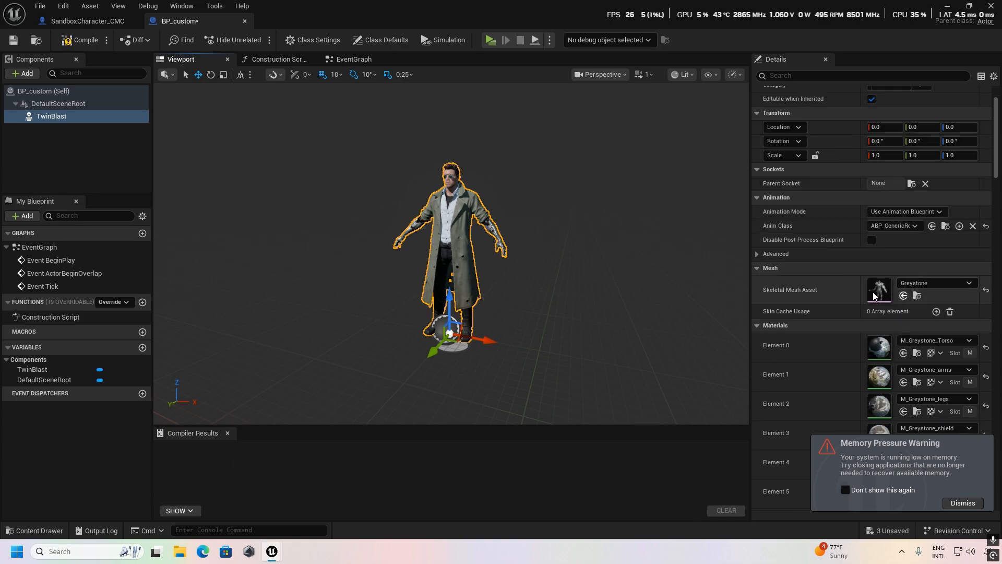
scroll(874, 293, "up", 3)
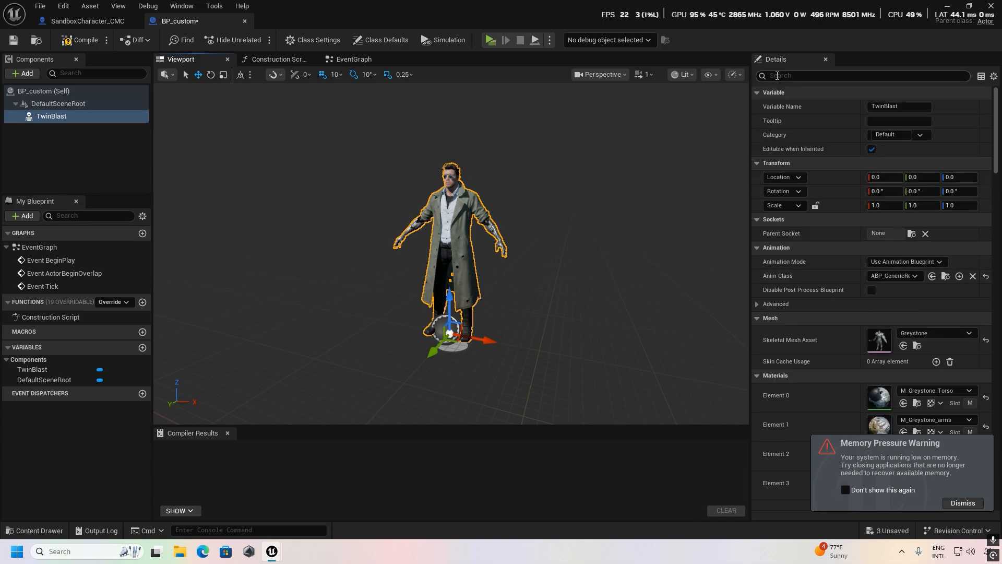
type("tag")
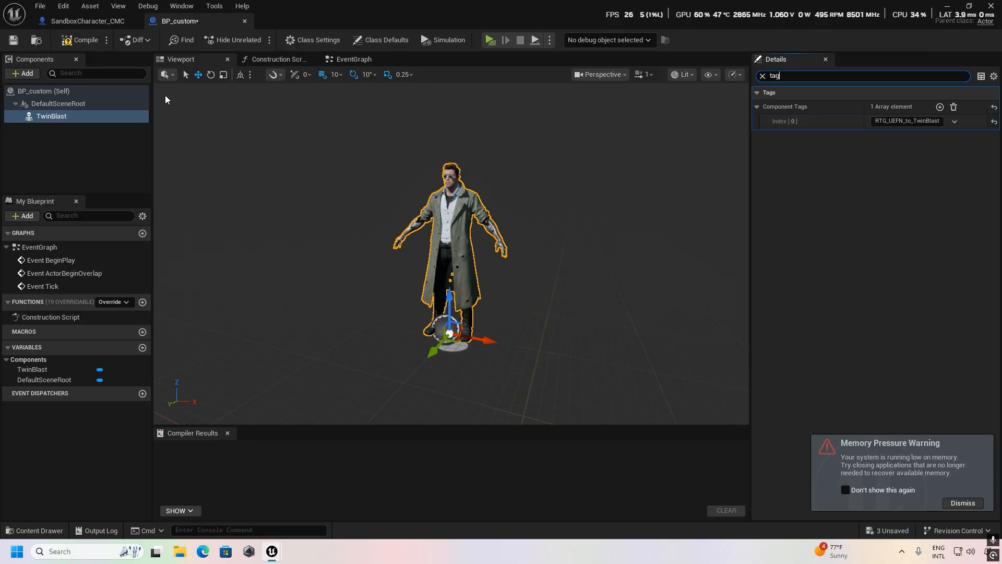
left_click(921, 121)
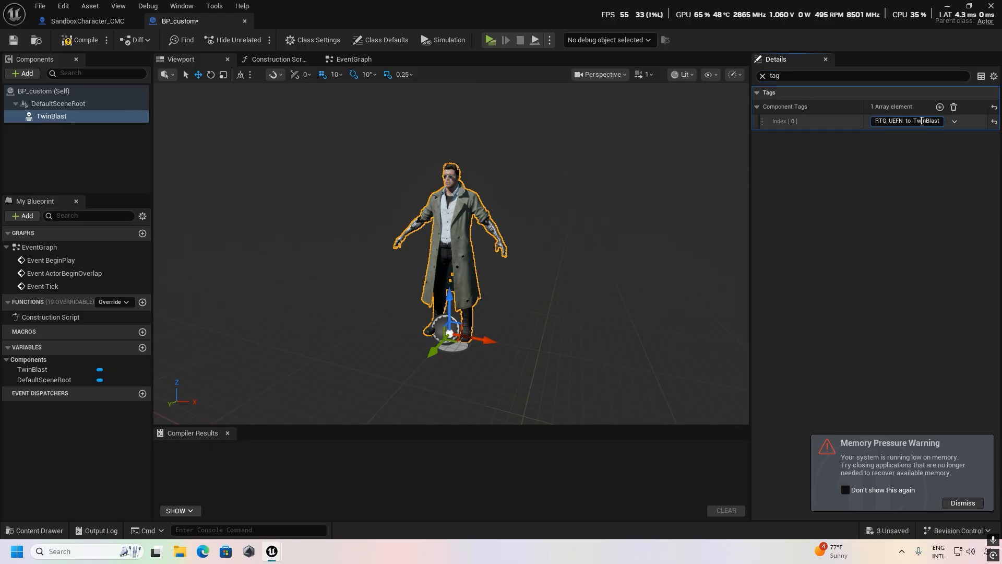
left_click(954, 121)
left_click(935, 176)
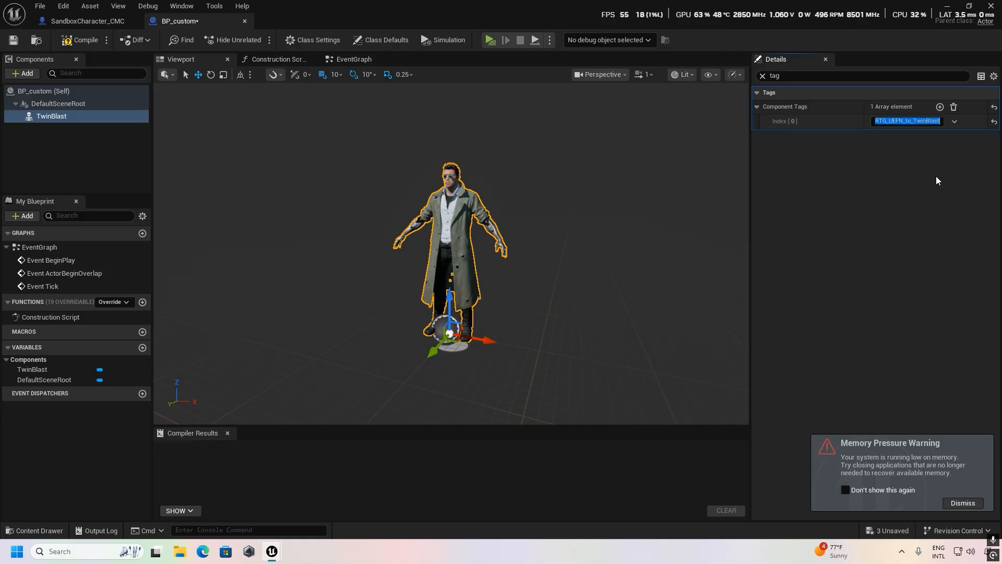
left_click(855, 121)
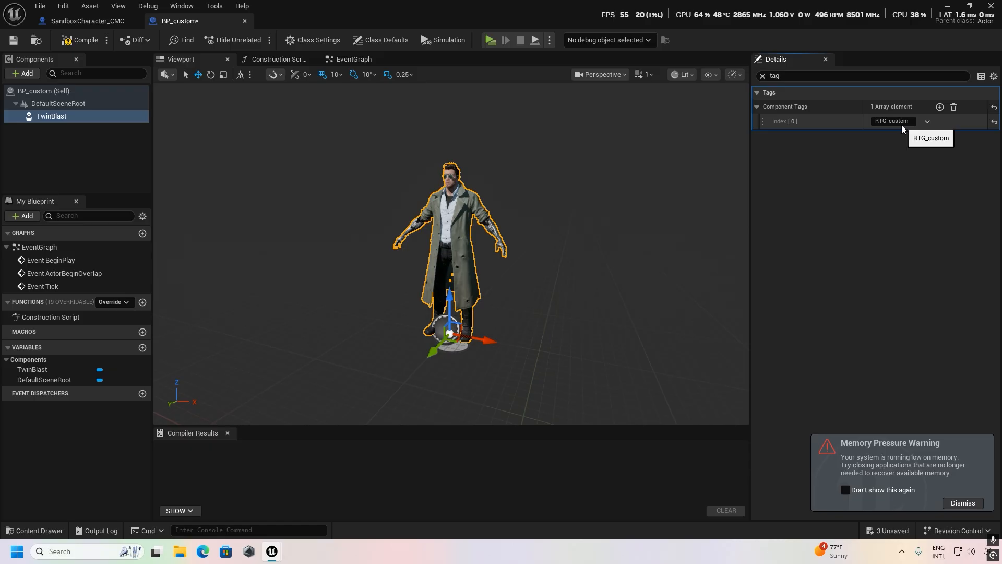
left_click(81, 39)
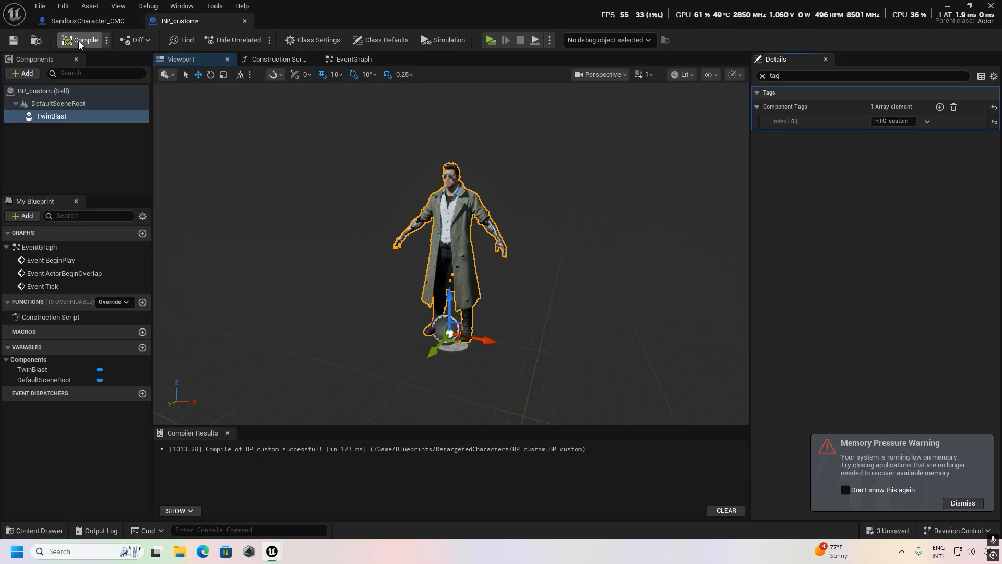
Save BP_custom, IK_AutoGeneratedSource and IK_AutoGeneratedTarget, and check the reopened BP_custom in its 3D view before closing it.
left_click(991, 5)
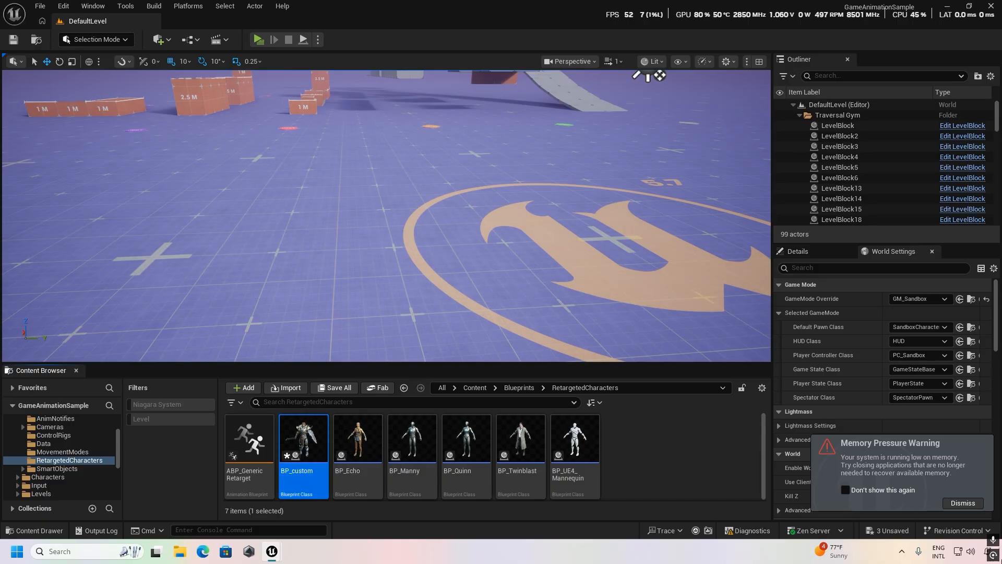
left_click(888, 531)
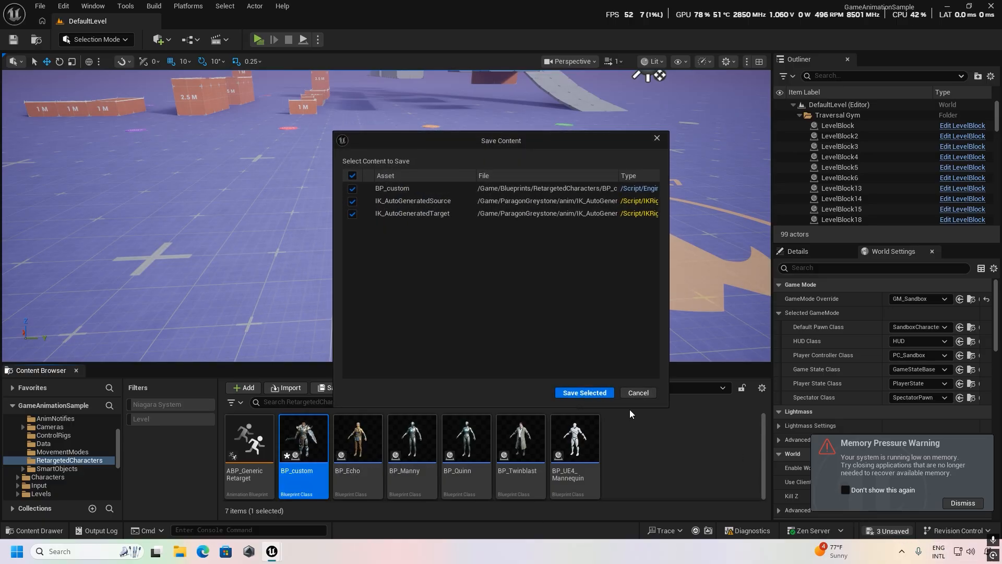
left_click(585, 393)
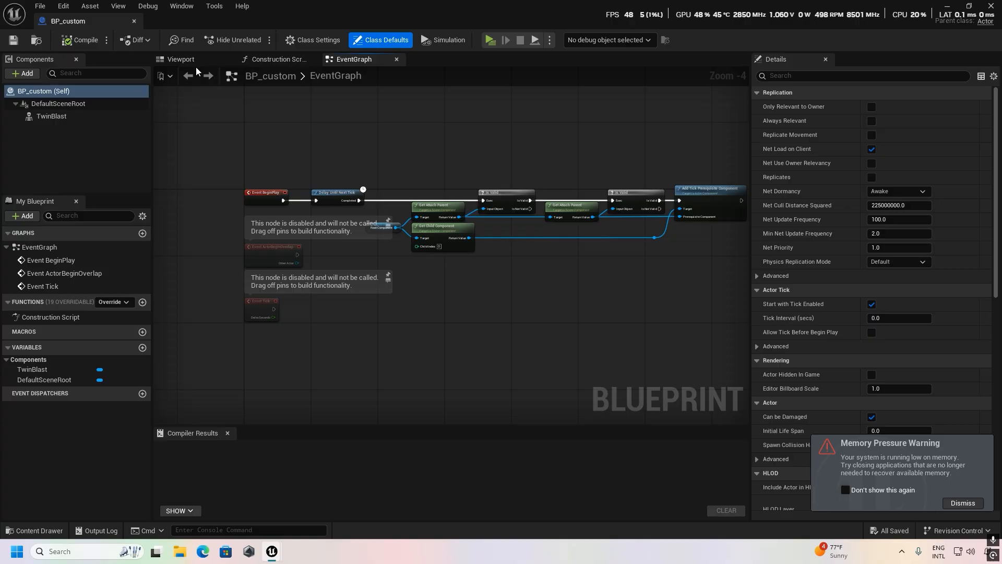
left_click(182, 59)
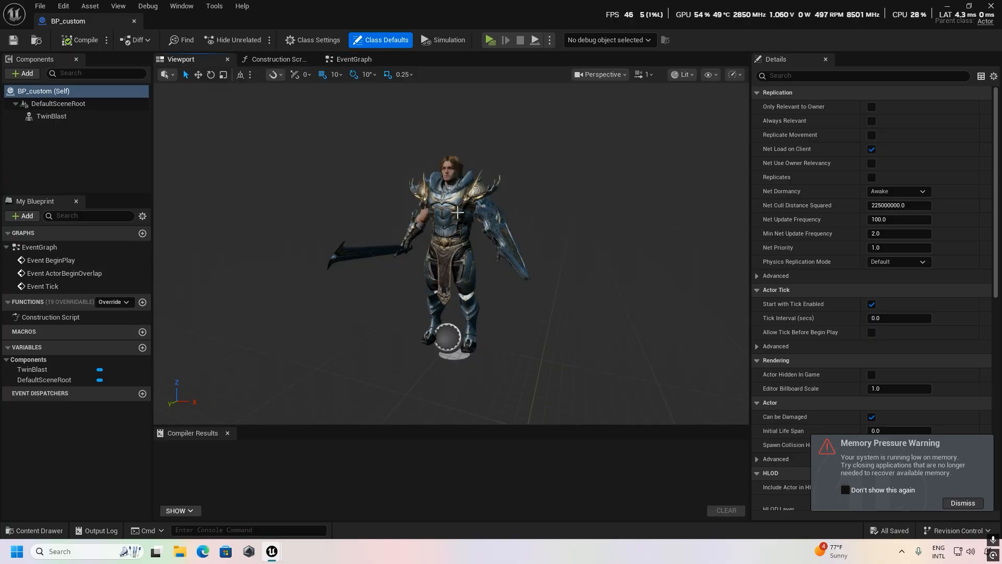
left_click(992, 5)
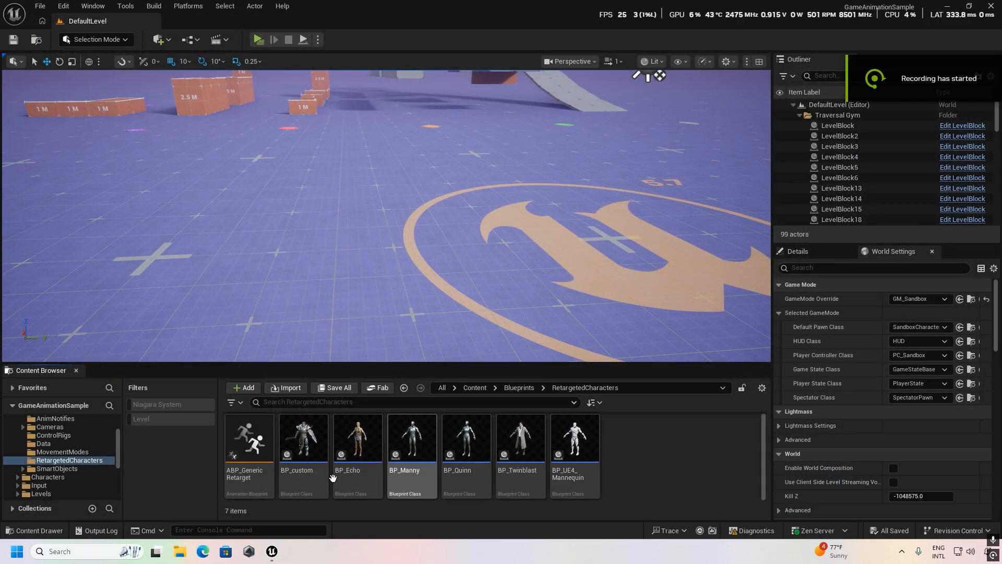
Open the ABP_GenericRetarget animation blueprint and show the default value of its IKRetargeter_Map variable.
left_click(310, 465)
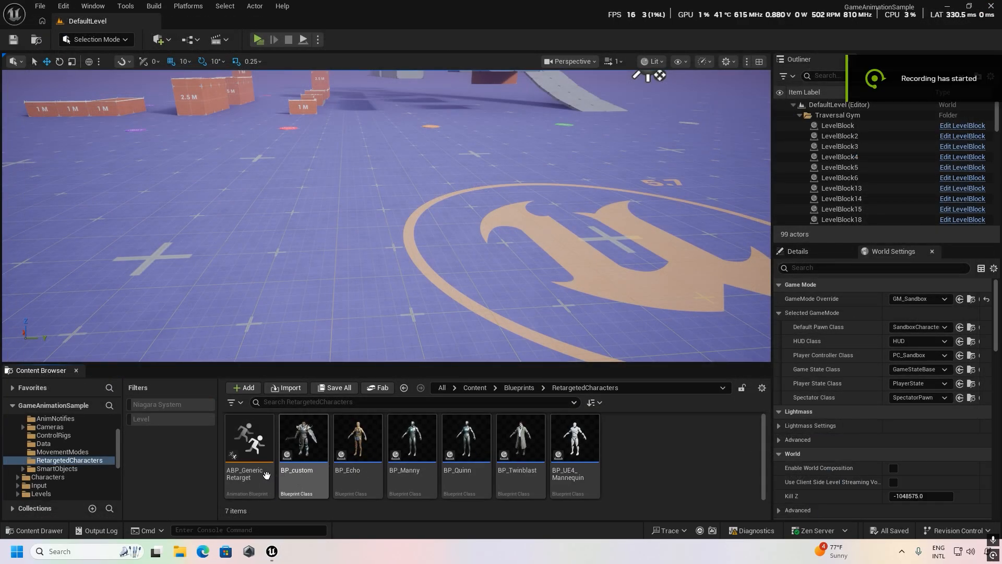
left_click(263, 477)
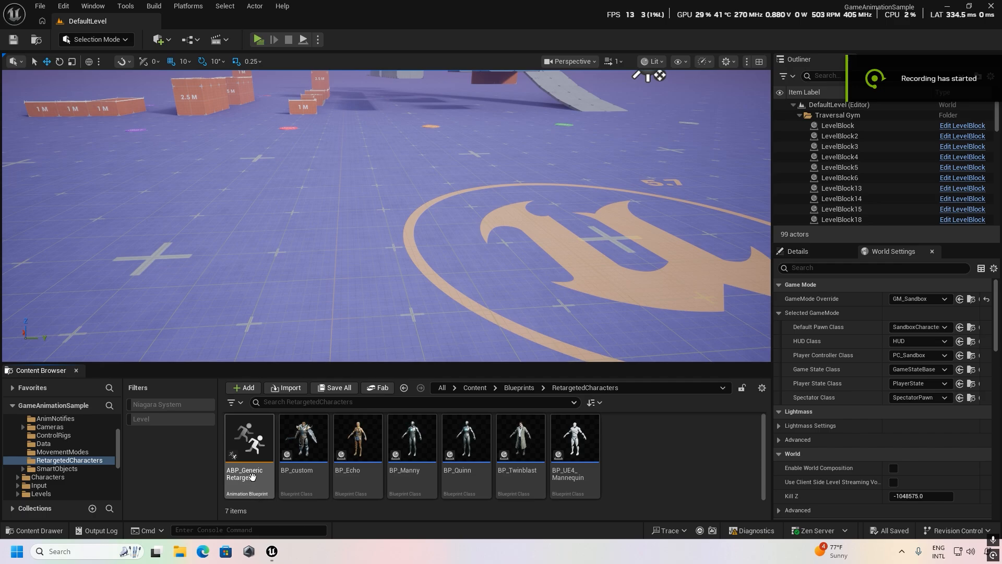
double_click(251, 476)
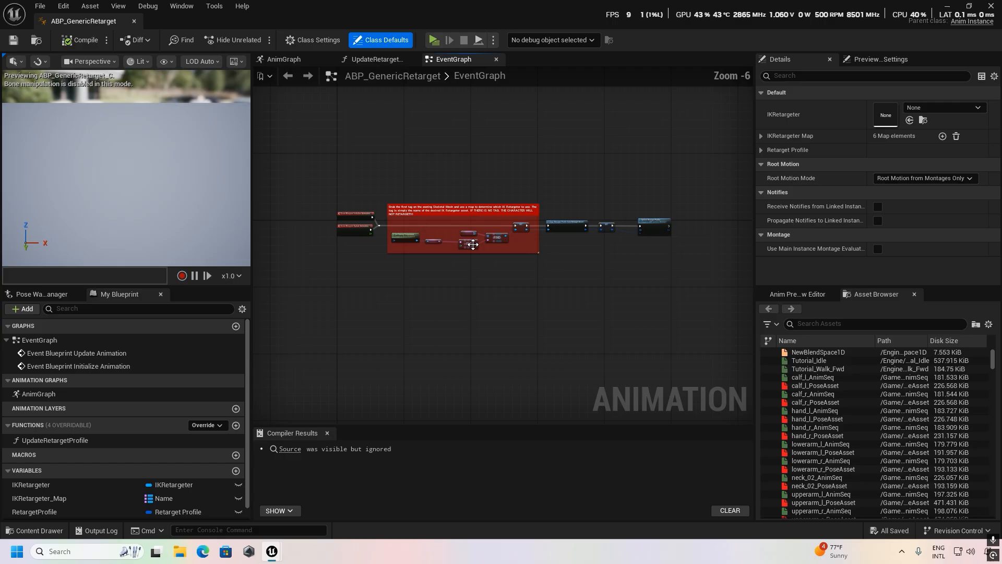
right_click_drag(414, 292, 468, 254)
scroll(442, 289, "up", 2)
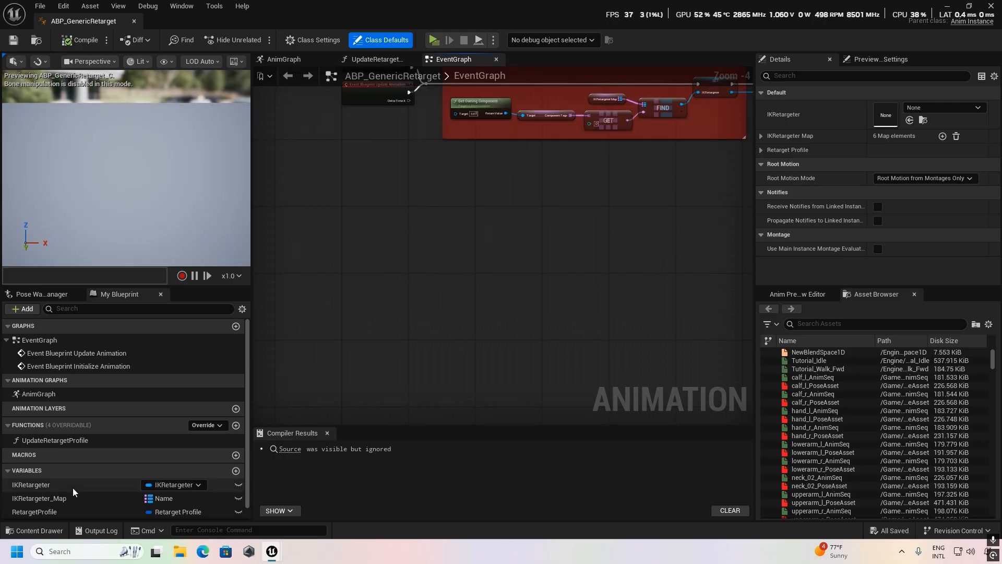
scroll(73, 487, "down", 1)
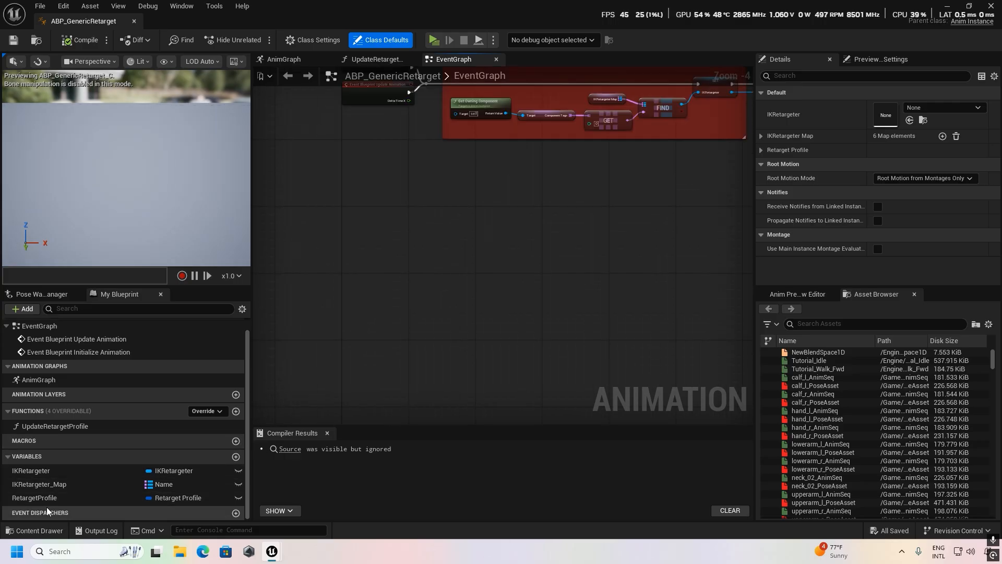
left_click(61, 484)
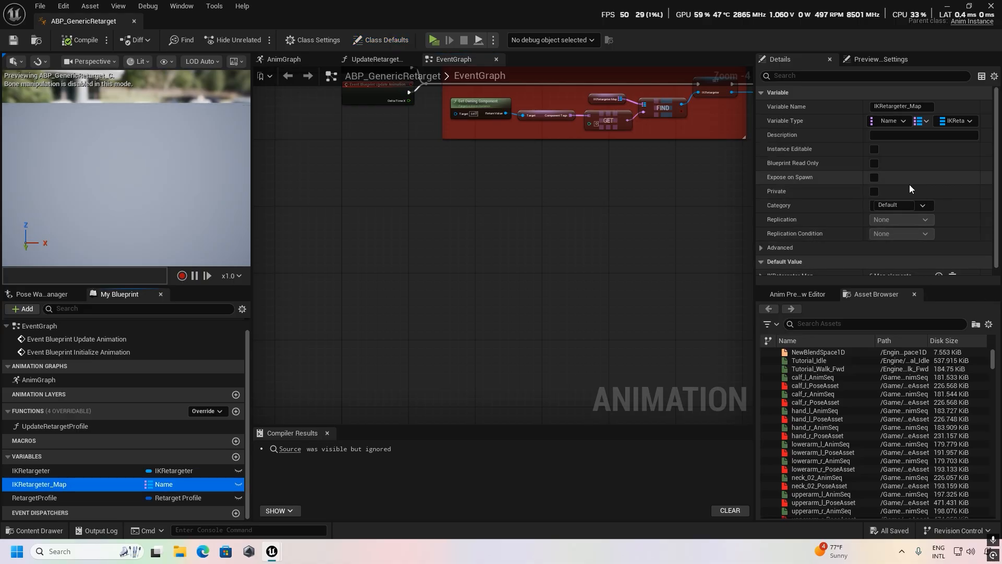
scroll(909, 186, "down", 1)
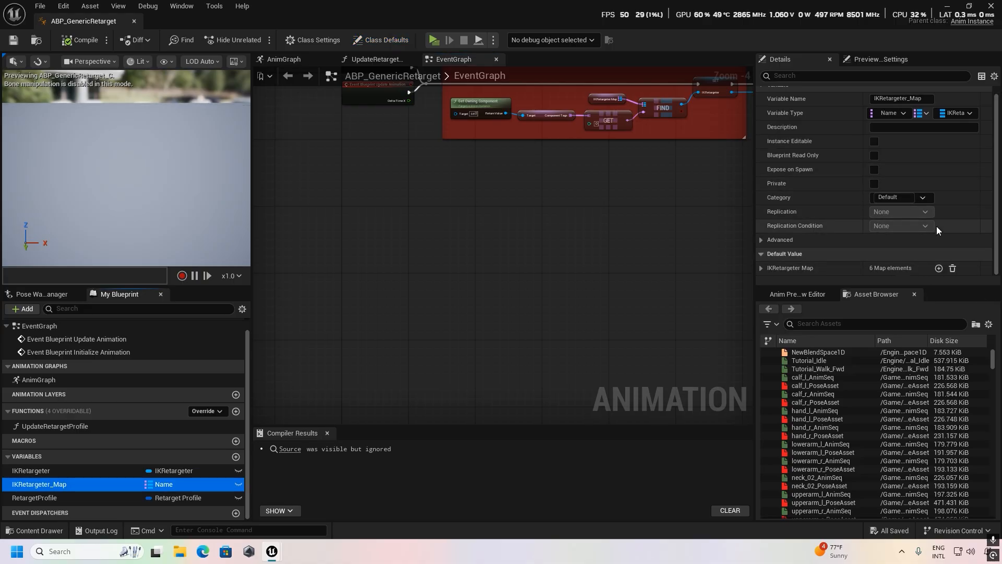
Add an IKRetargeter_Map element with key RTG_custom and retargeter RTG_custom, compile ABP_GenericRetarget and close it.
left_click(939, 268)
scroll(947, 264, "down", 5)
scroll(948, 262, "down", 2)
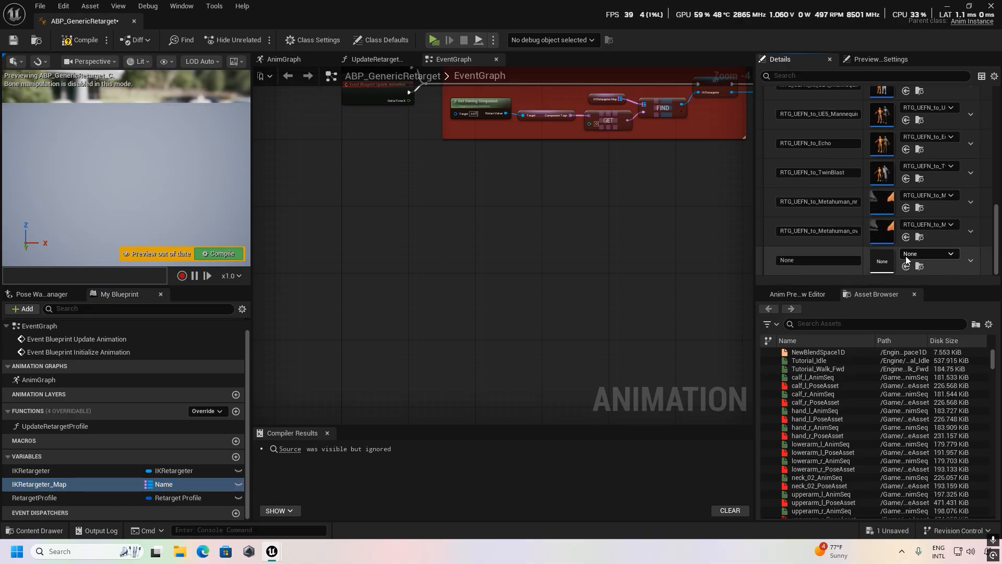
left_click(952, 254)
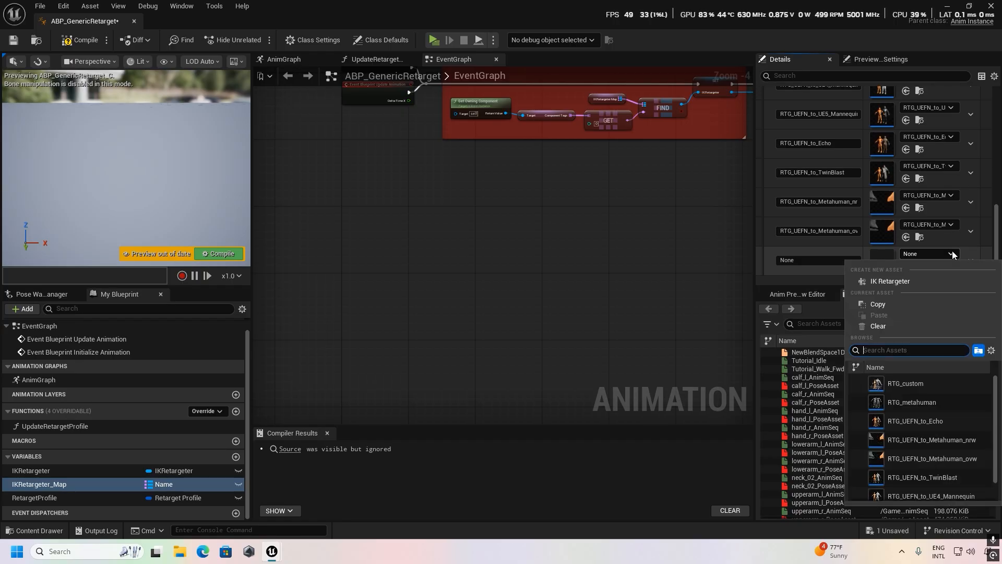
left_click(901, 384)
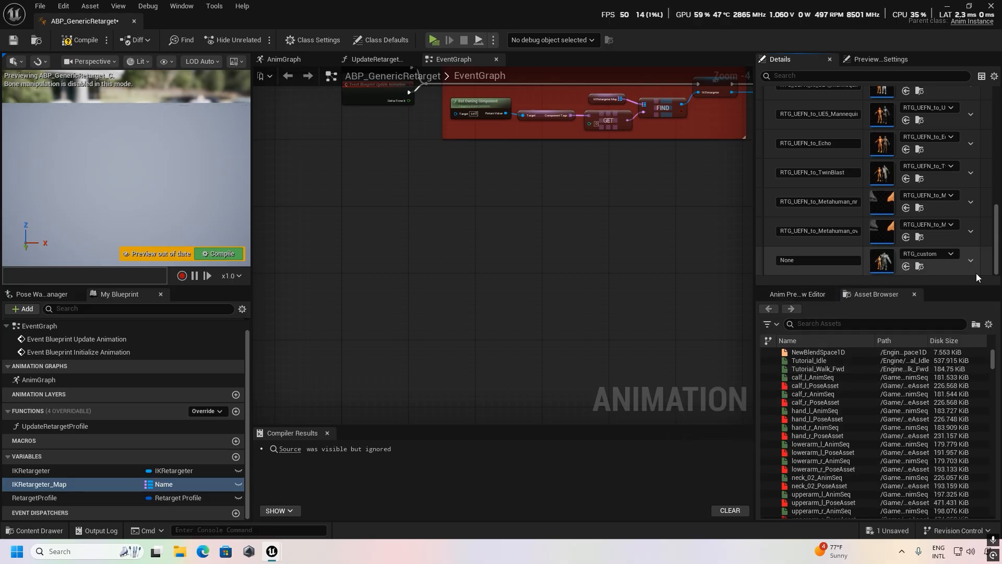
left_click(806, 260)
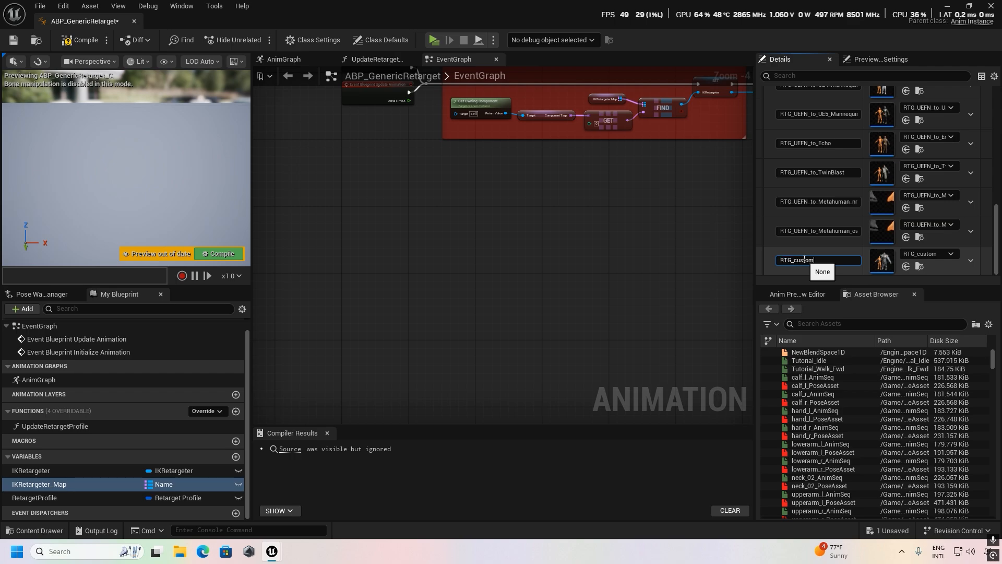
type("RTG_custom")
key("Return")
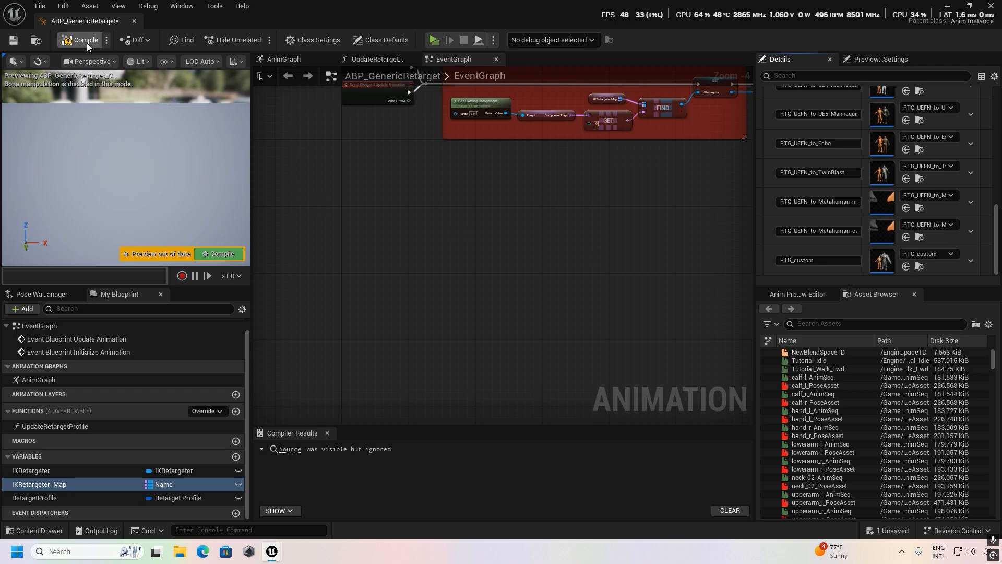
left_click(87, 42)
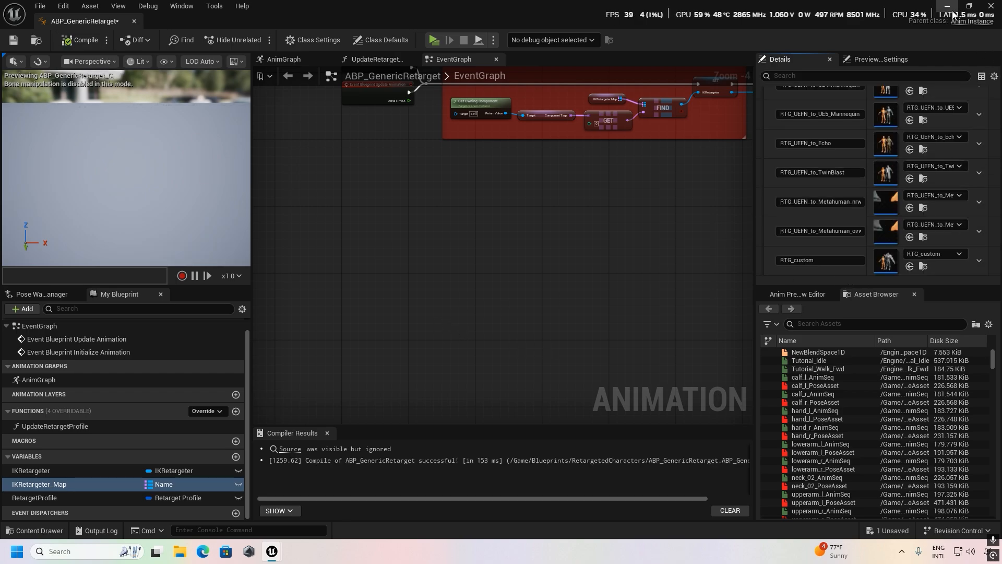
left_click(993, 10)
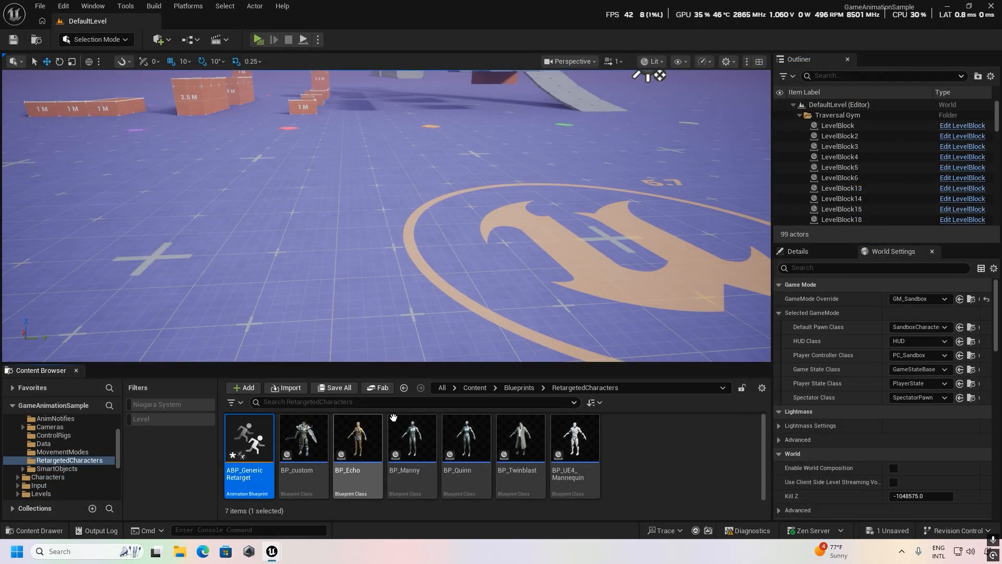
Open the GameAnimationWidget editor utility widget from the content's Widgets folder and show its graph.
scroll(704, 464, "down", 2)
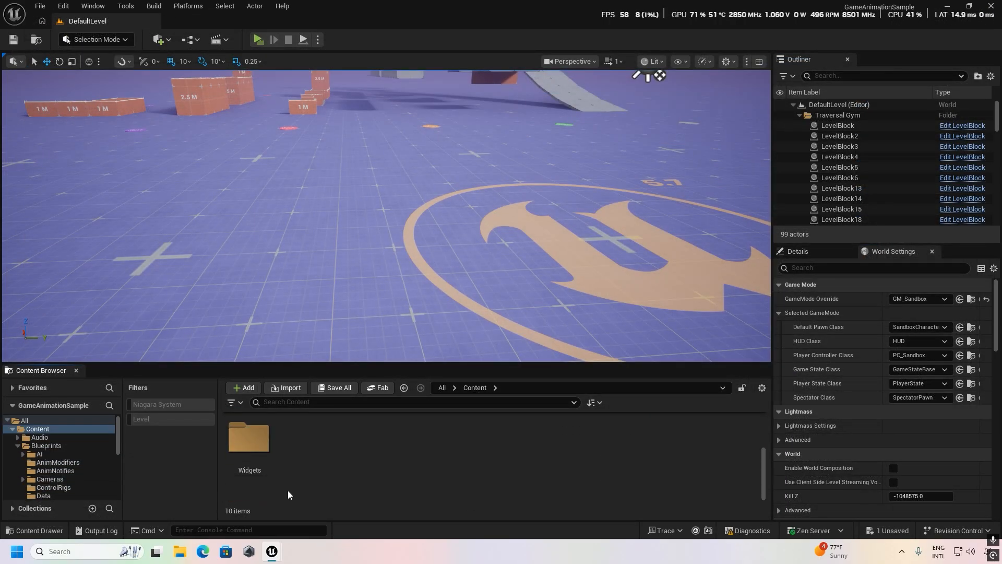
double_click(249, 438)
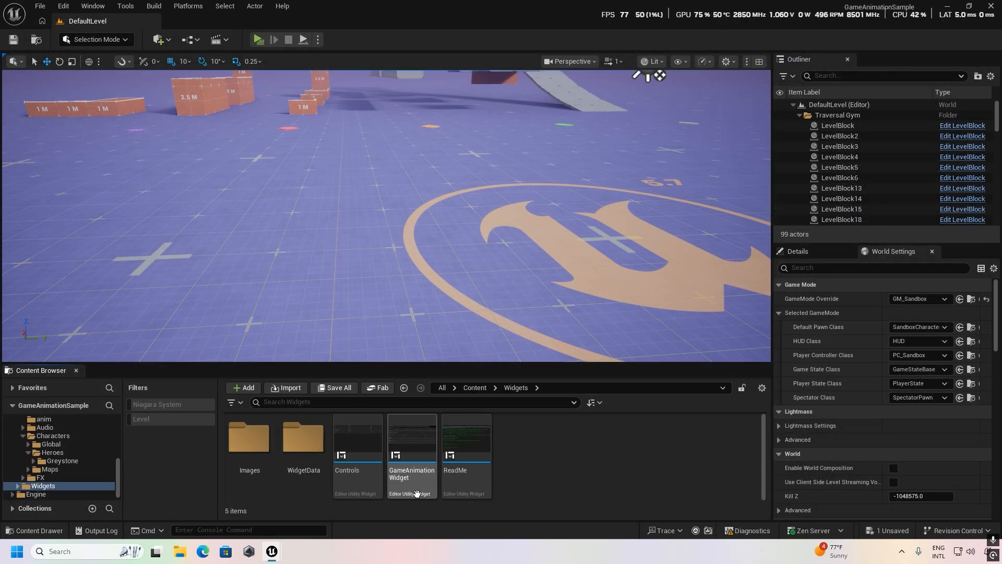
double_click(417, 492)
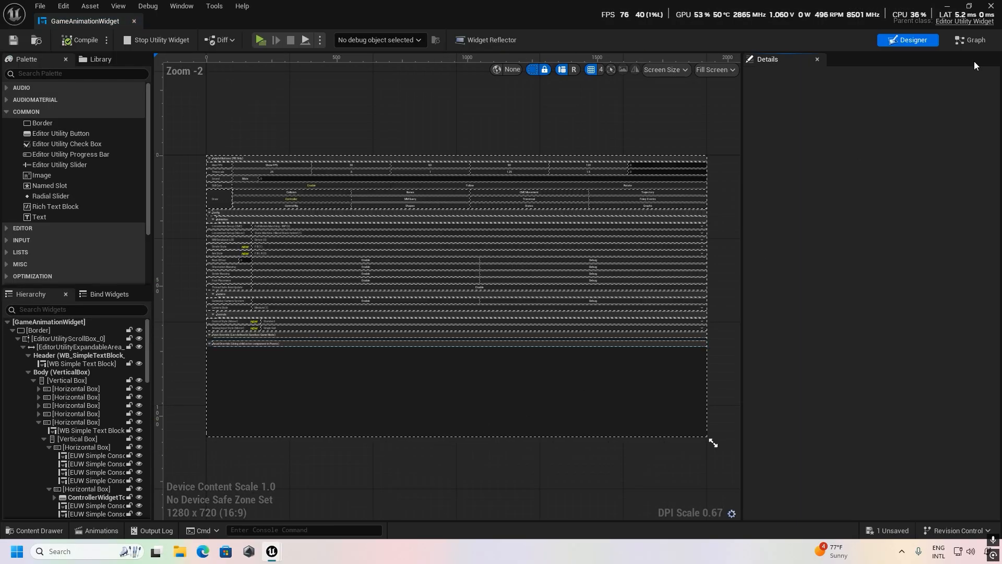
left_click(971, 40)
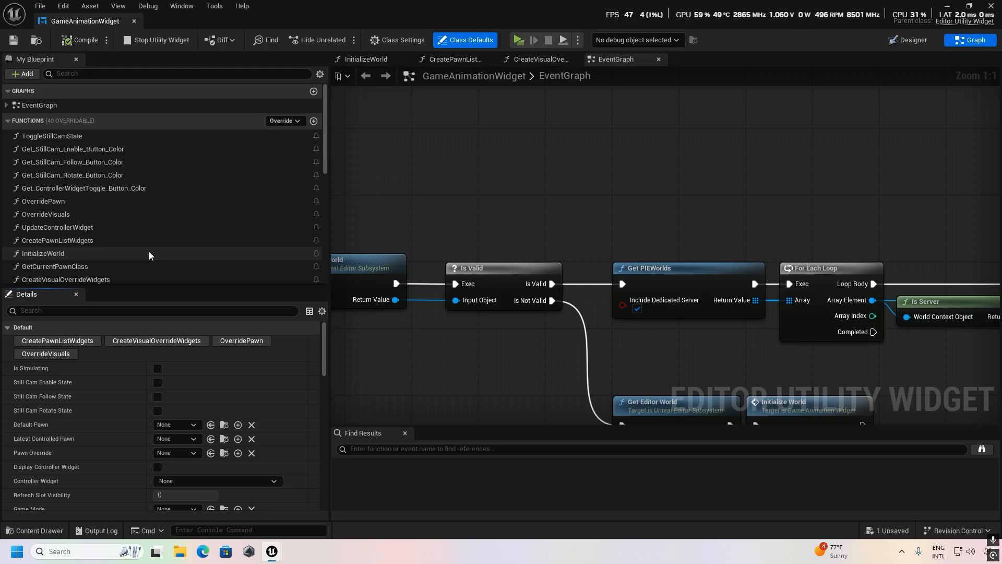
Add a new element to the default array of the VisualOverridesList variable in GameAnimationWidget.
scroll(148, 213, "down", 5)
scroll(146, 218, "up", 1)
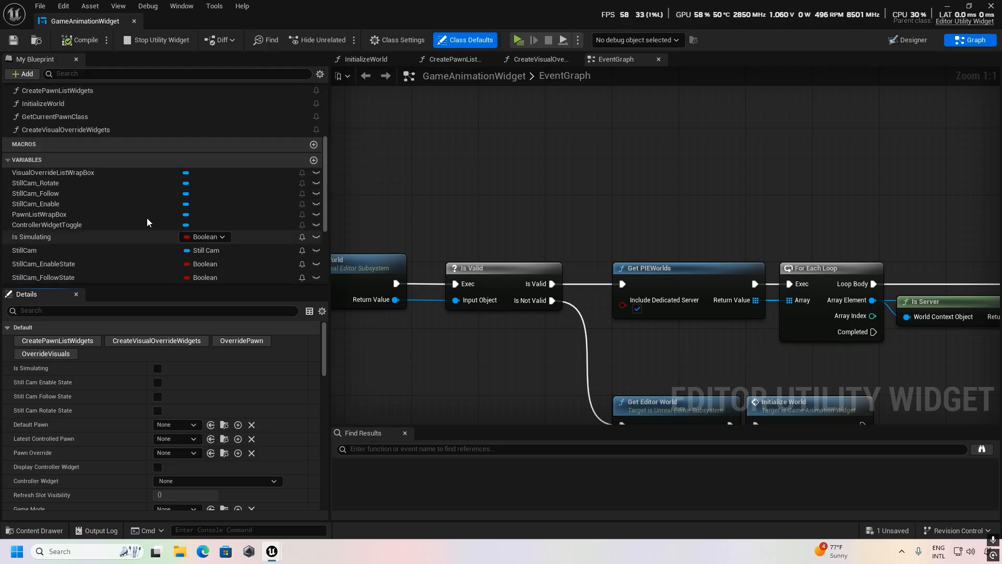
scroll(146, 218, "down", 5)
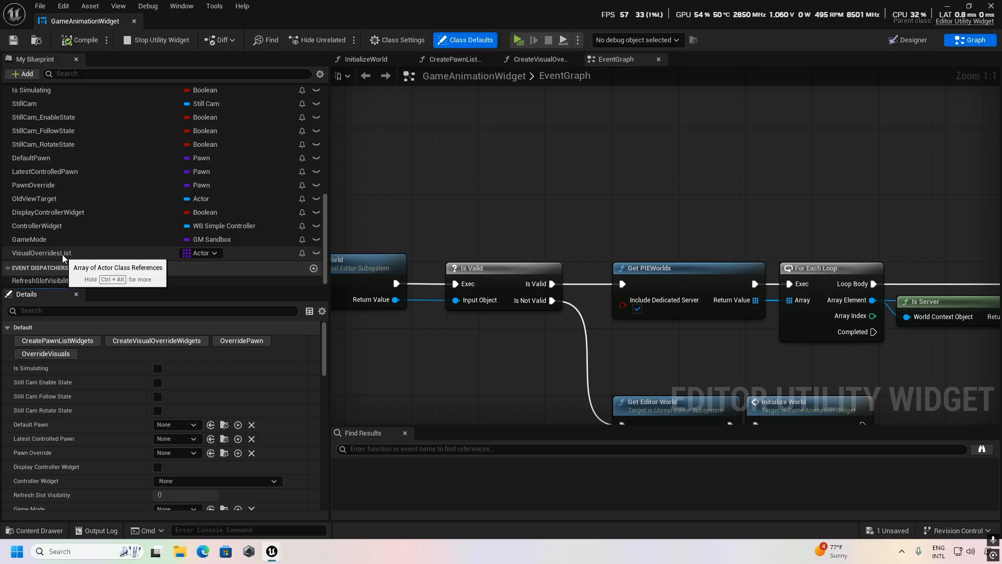
left_click(124, 254)
scroll(157, 397, "down", 2)
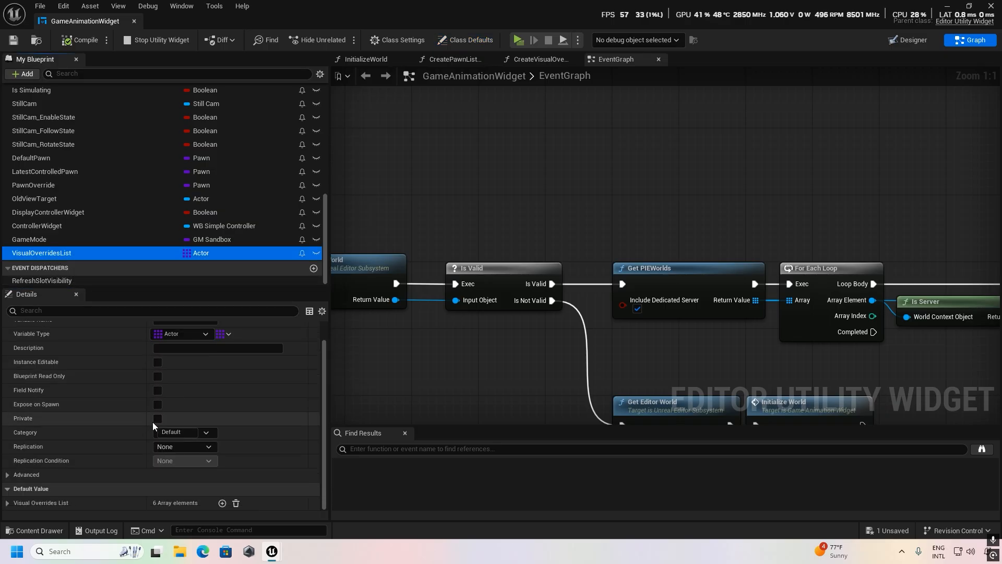
left_click(221, 504)
scroll(98, 461, "down", 3)
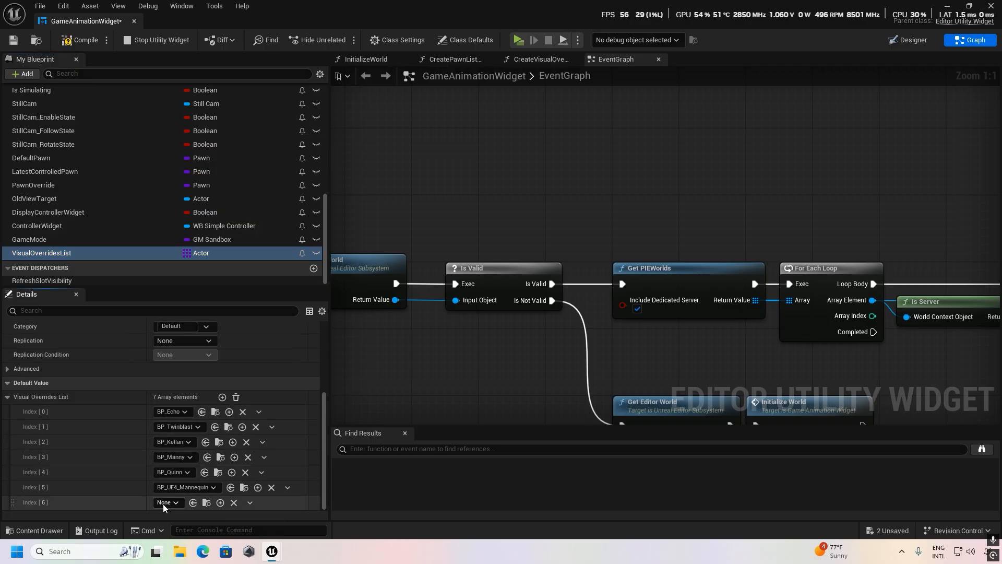
Set the new VisualOverridesList element to BP_custom, compile GameAnimationWidget and close its editor.
left_click(180, 500)
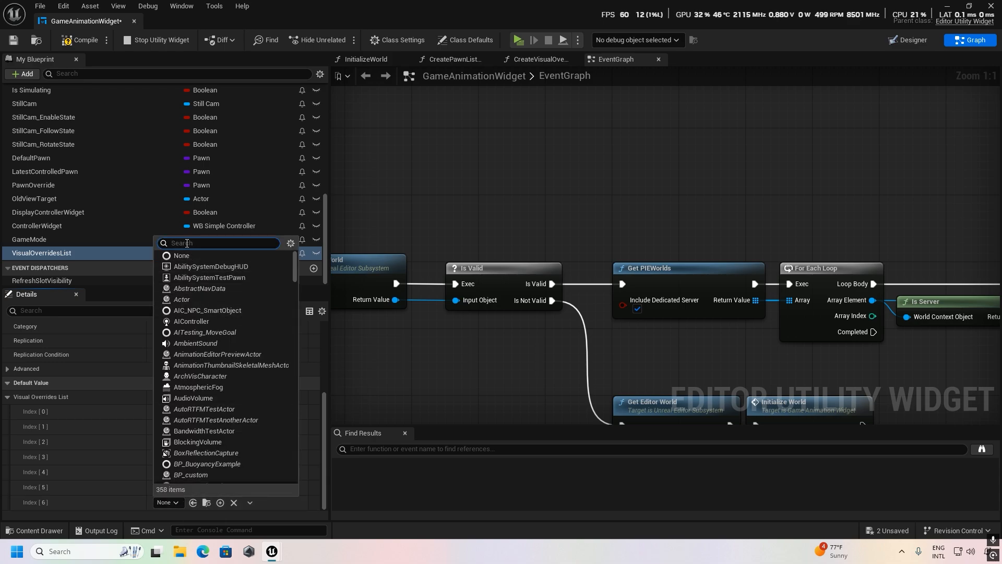
type("RTG_custom")
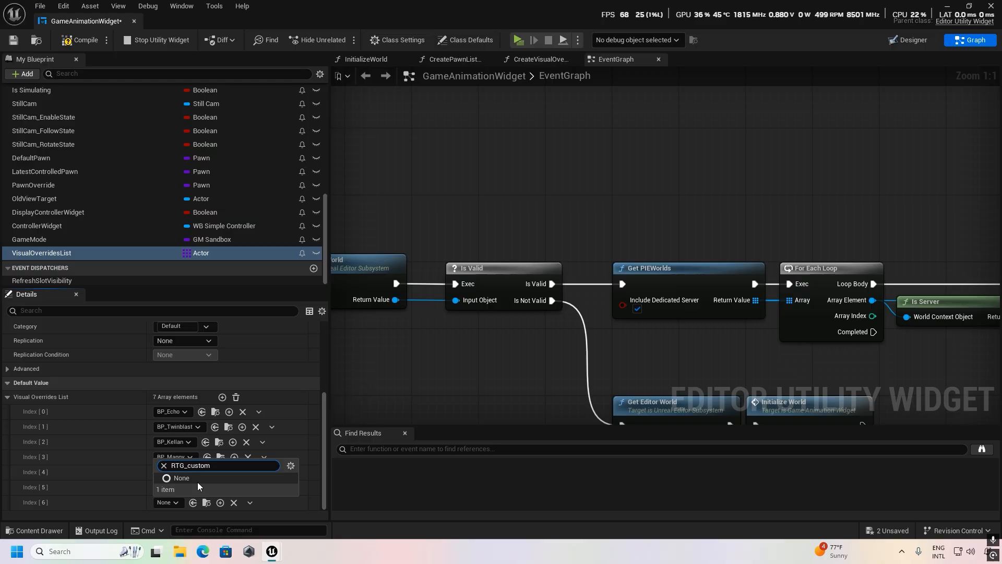
key("BackSpace")
key("BackSpace")
key("BackSpace")
key("BackSpace")
key("BackSpace")
key("BackSpace")
key("BackSpace")
key("BackSpace")
key("BackSpace")
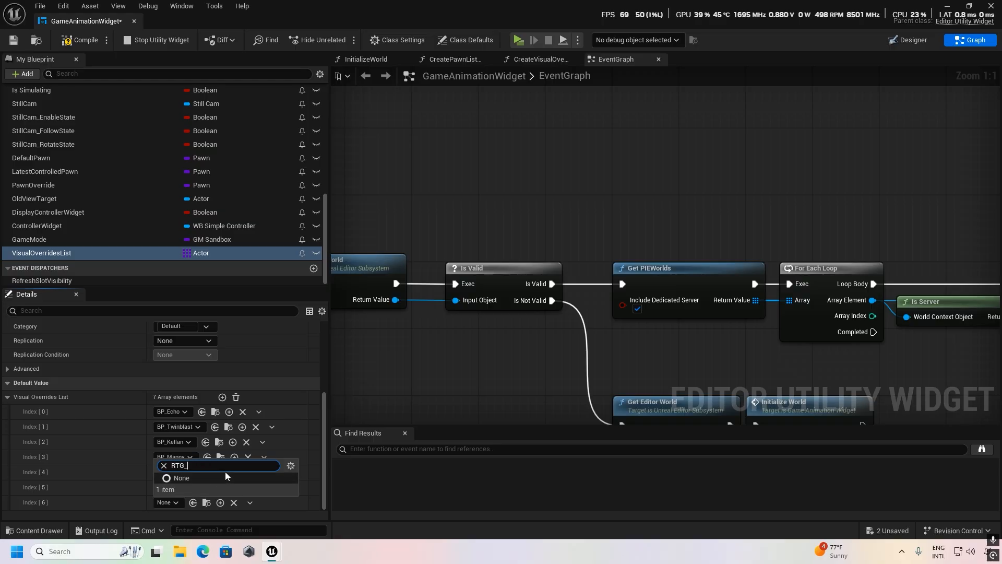
type("bp_")
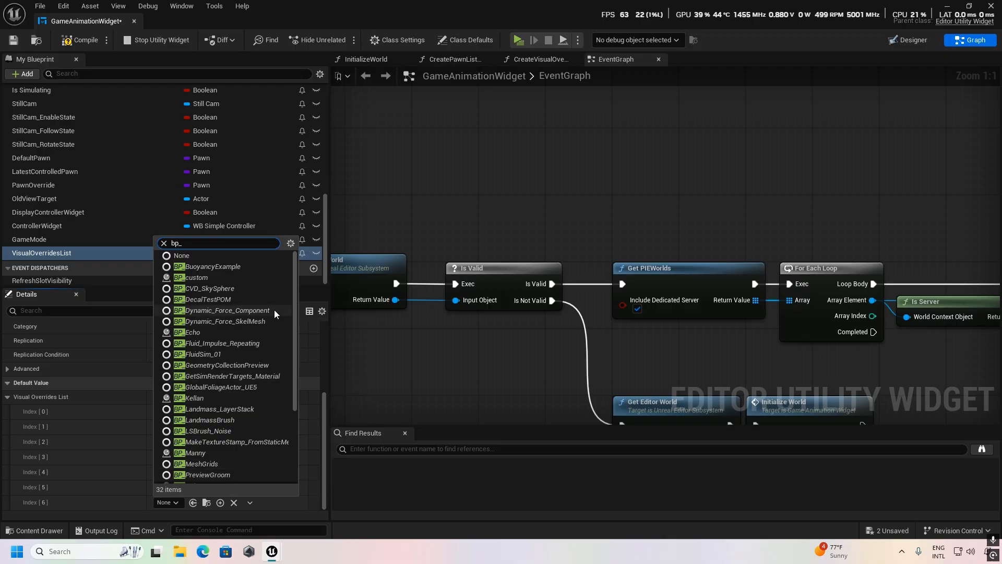
left_click(220, 277)
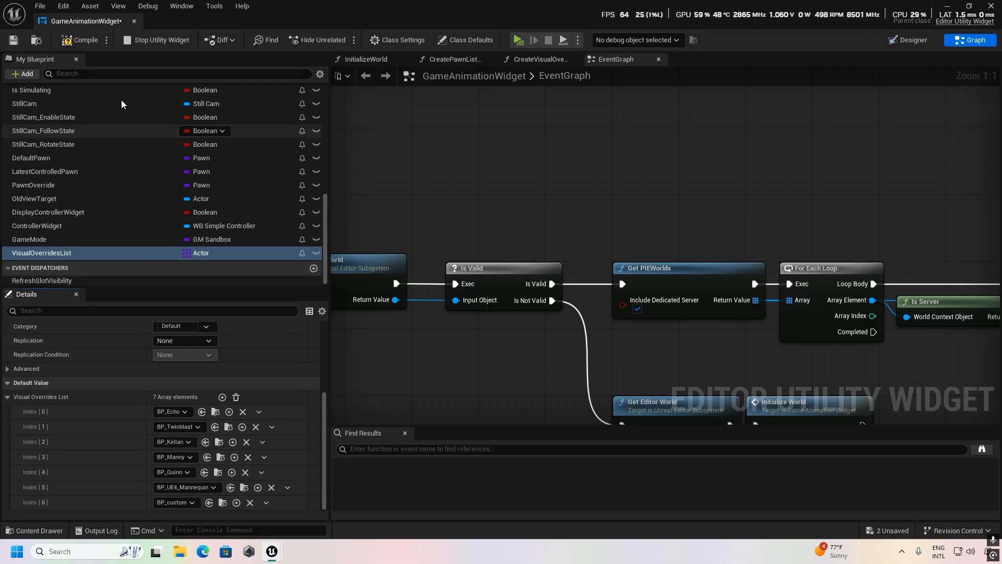
left_click(80, 40)
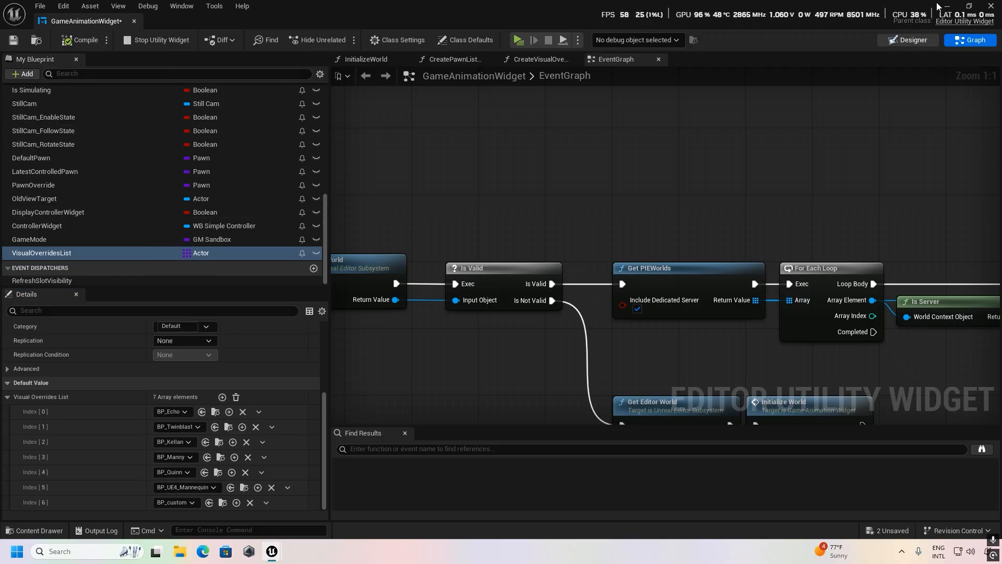
left_click(990, 5)
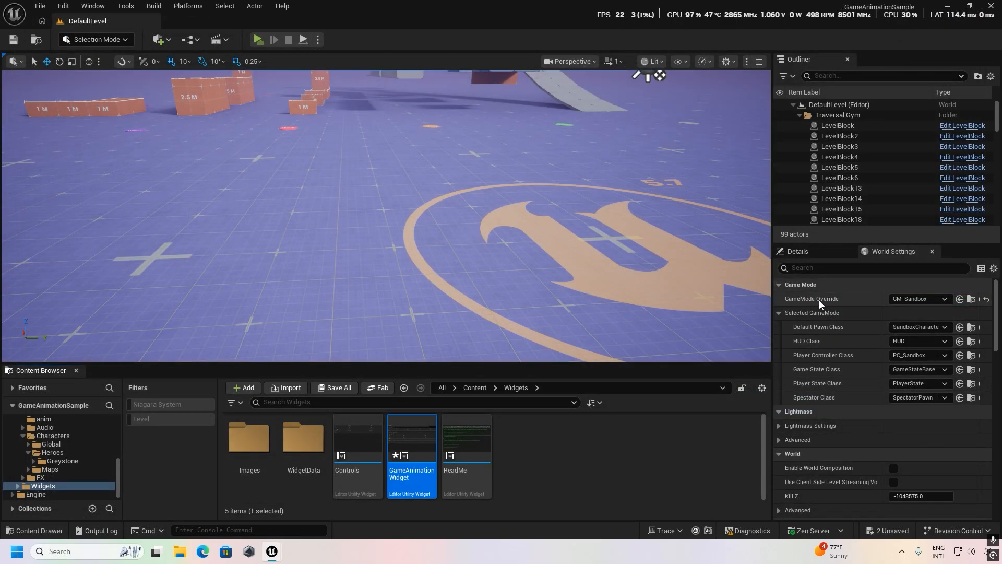
Open the GM_Sandbox blueprint set as the level's game mode override and select the Visual Overrides variable in its CycleVisualOverride function.
left_click(971, 299)
double_click(530, 482)
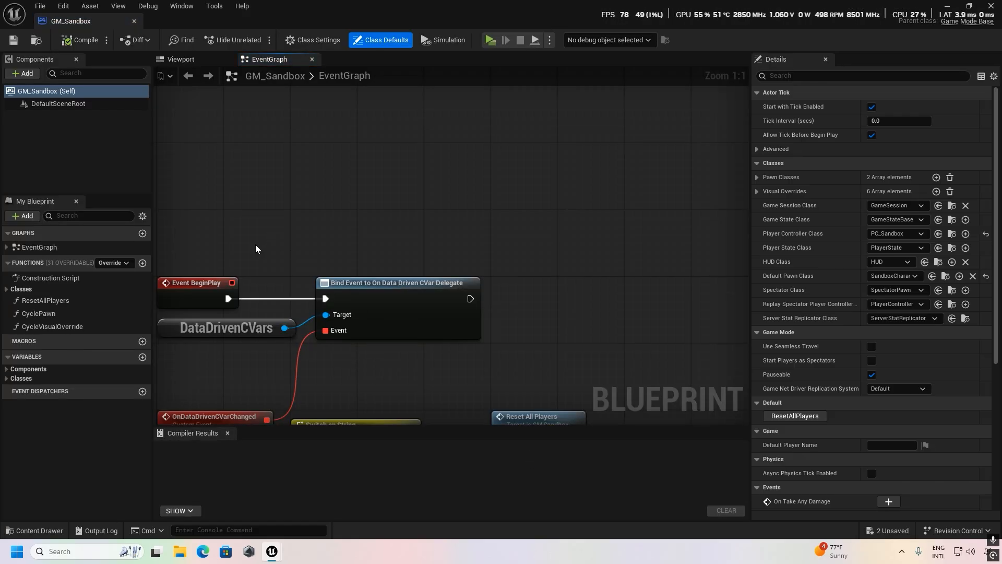
left_click(47, 326)
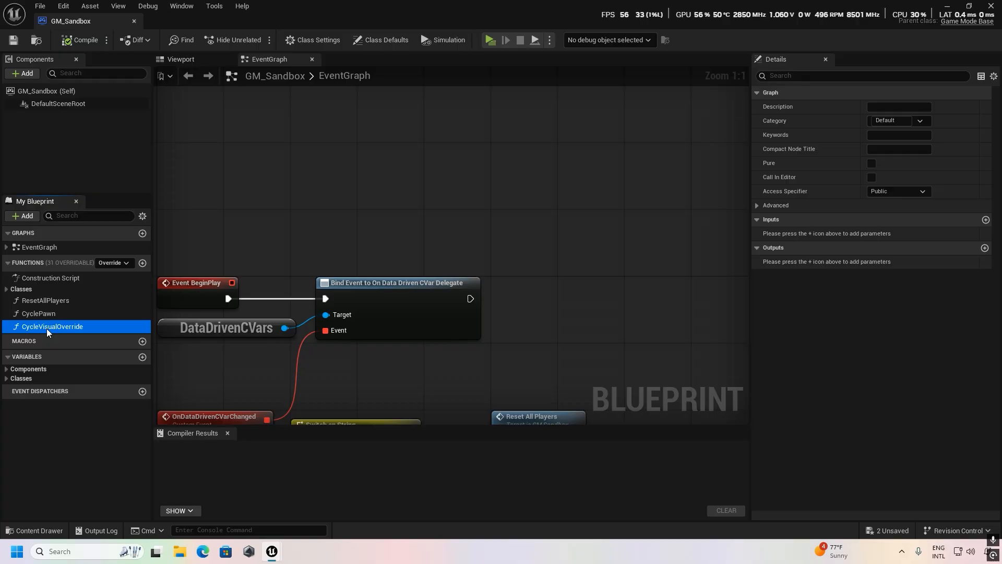
double_click(48, 327)
scroll(484, 297, "up", 4)
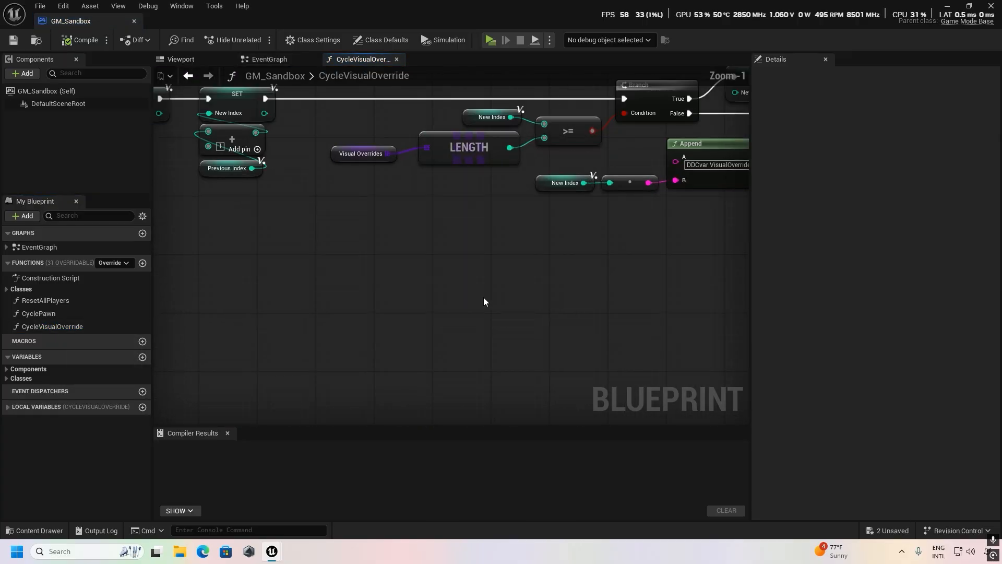
left_click(356, 153)
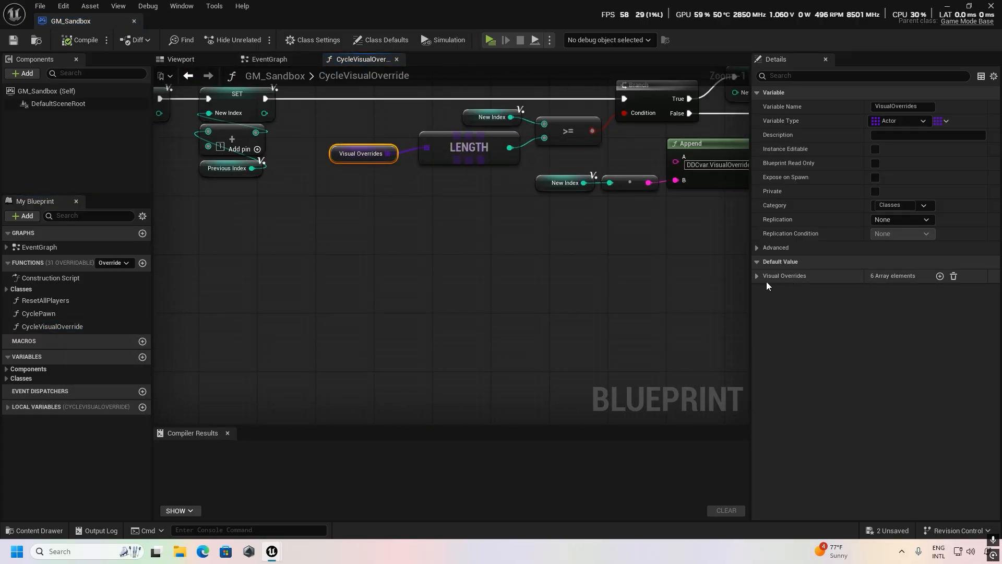
Add a Visual Overrides element set to BP_custom in GM_Sandbox and compile the blueprint.
left_click(939, 276)
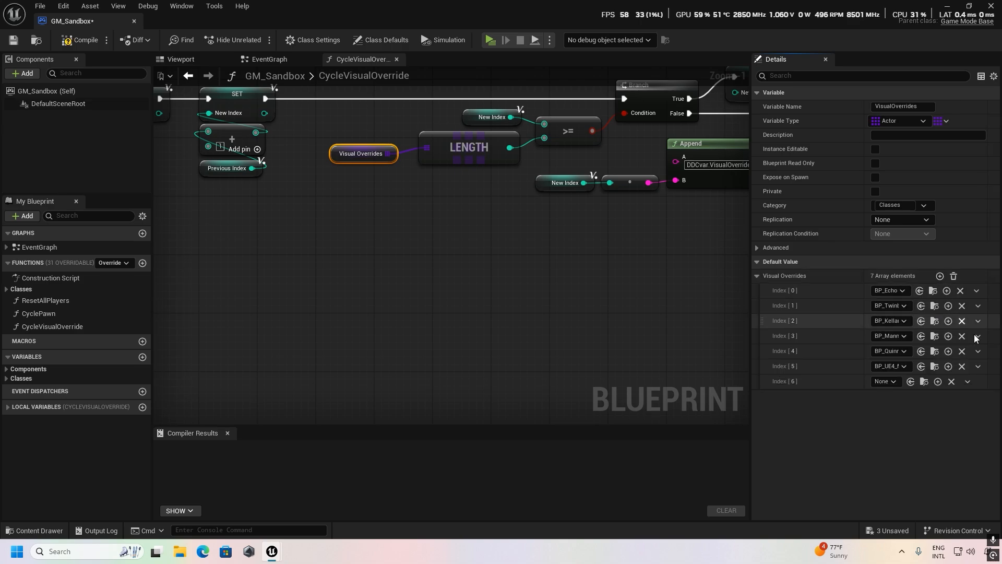
left_click(893, 381)
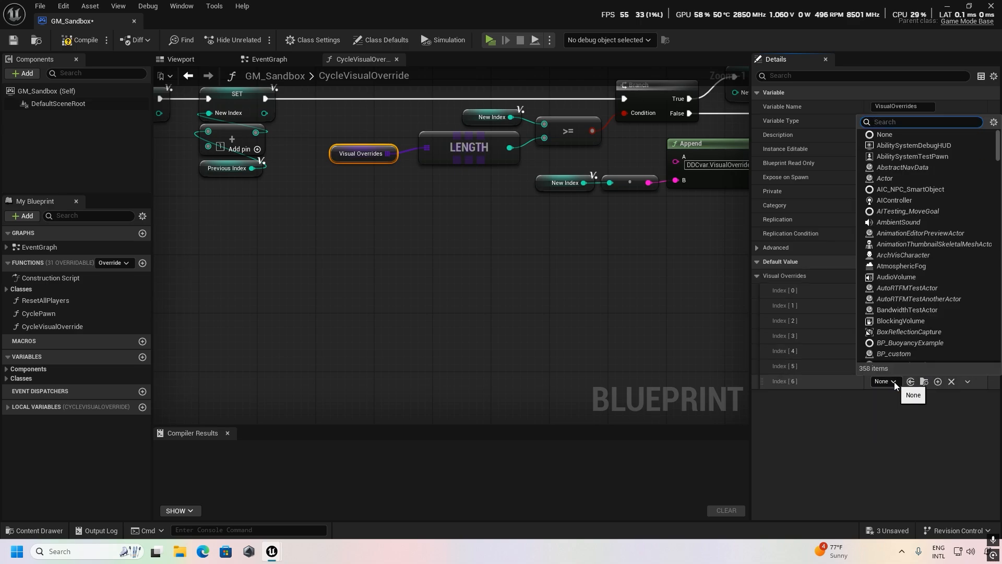
type("b")
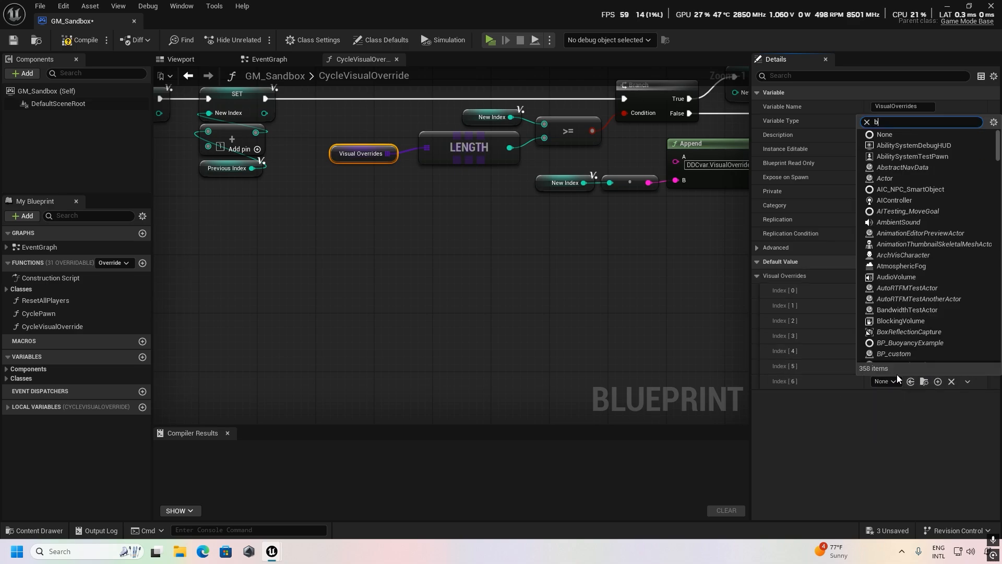
type("p")
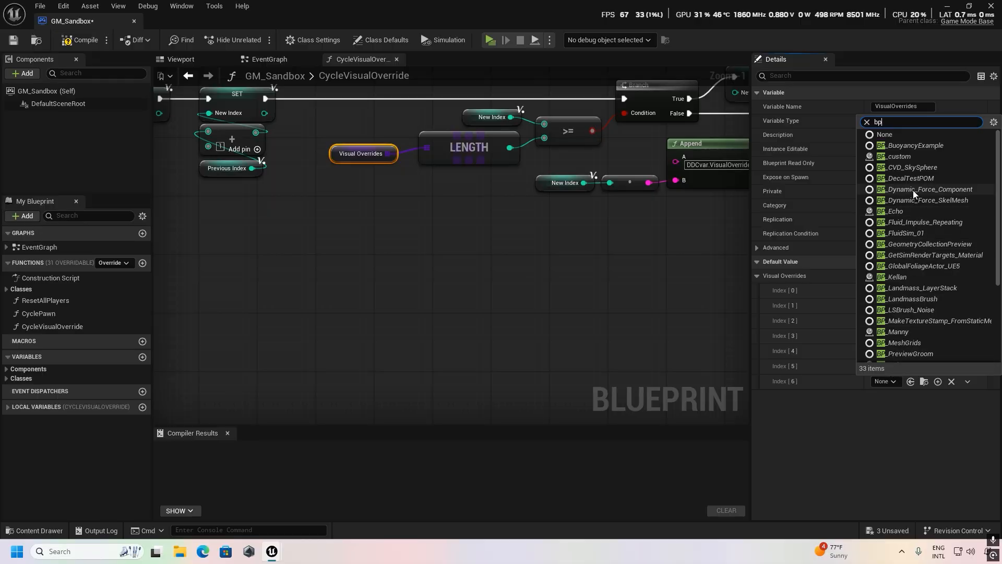
left_click(904, 158)
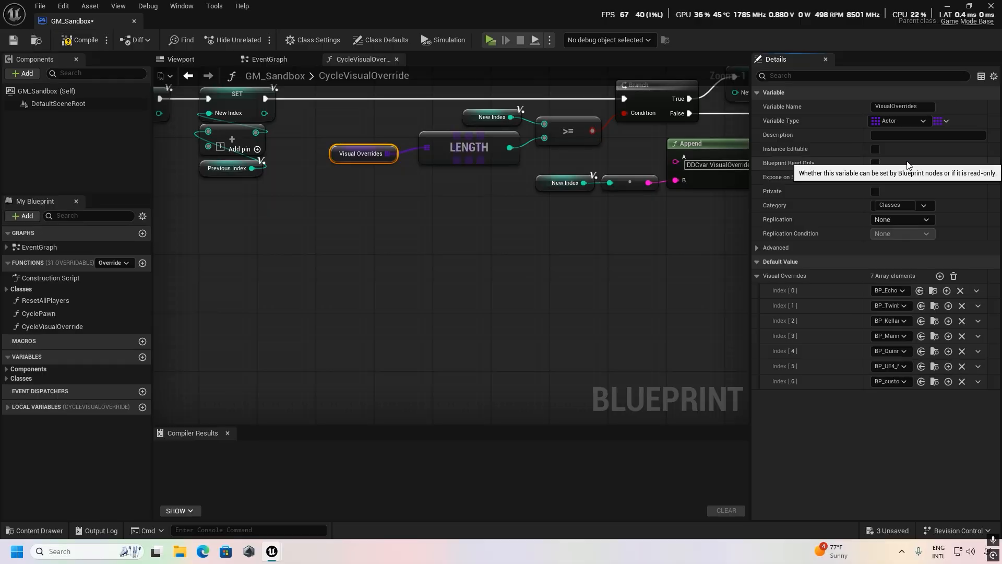
left_click(83, 40)
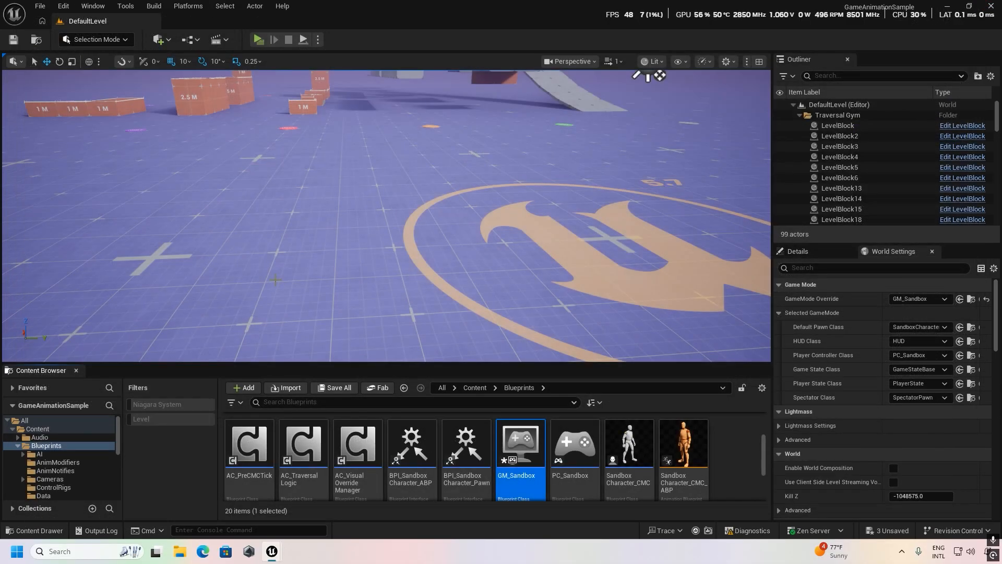
Examine the level's starting area around the player start and the Game Animation Widget pad.
key("s")
right_click_drag(276, 280, 391, 292)
key("w")
key("s")
key("w")
key("s")
key("w")
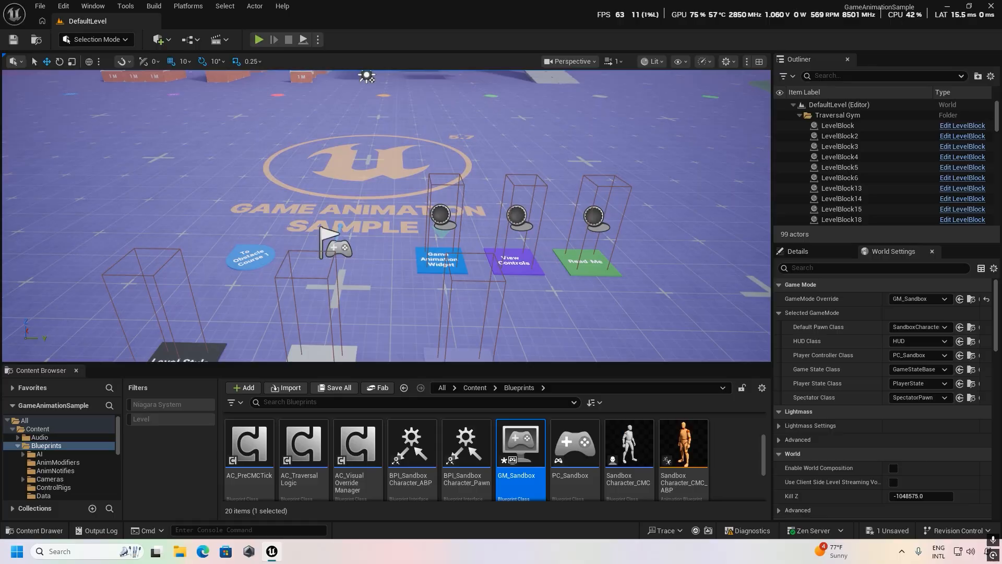
key("a")
right_click_drag(391, 292, 452, 288)
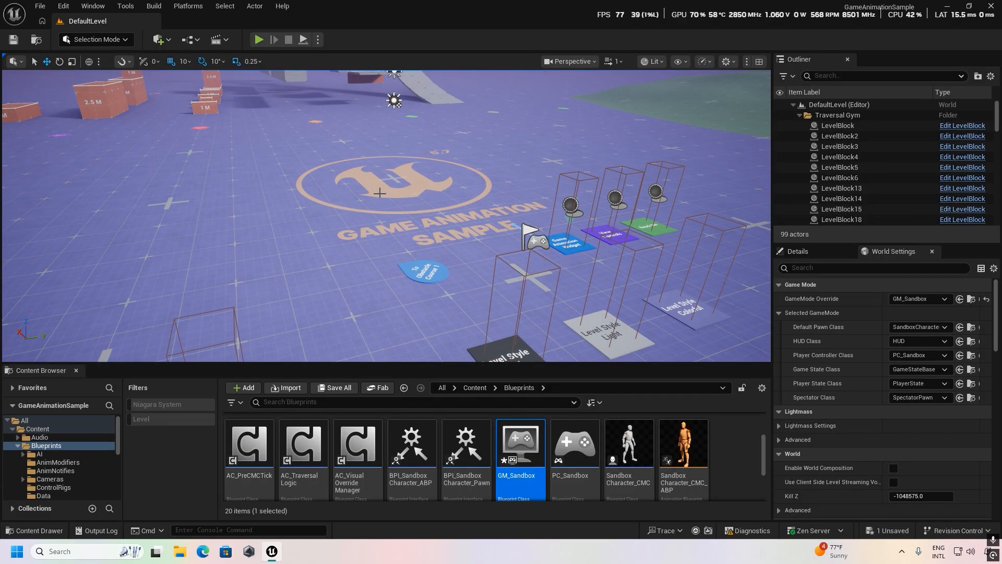
Play the level in the editor viewport and walk the character onto the Game Animation Widget pad.
left_click(259, 40)
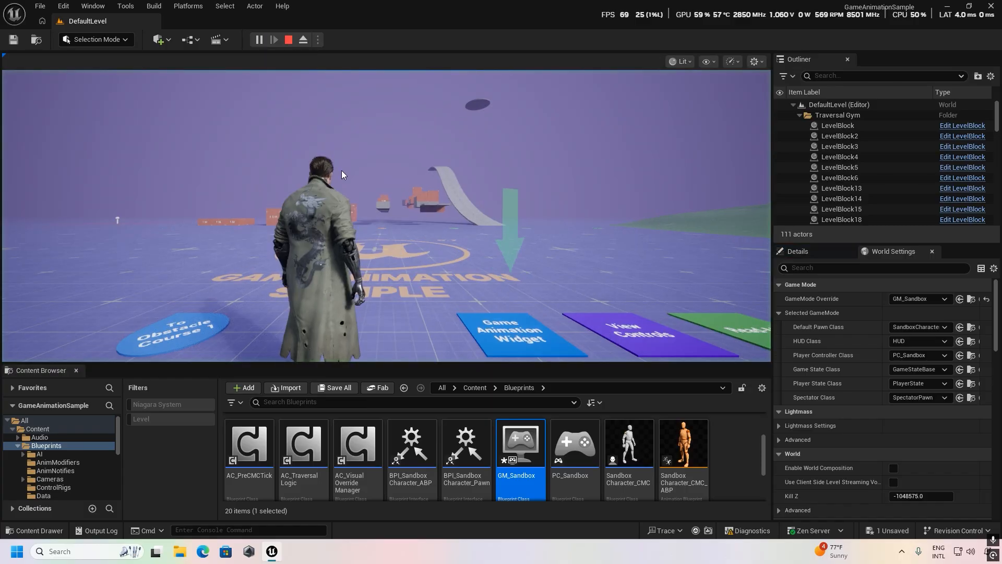
key("w")
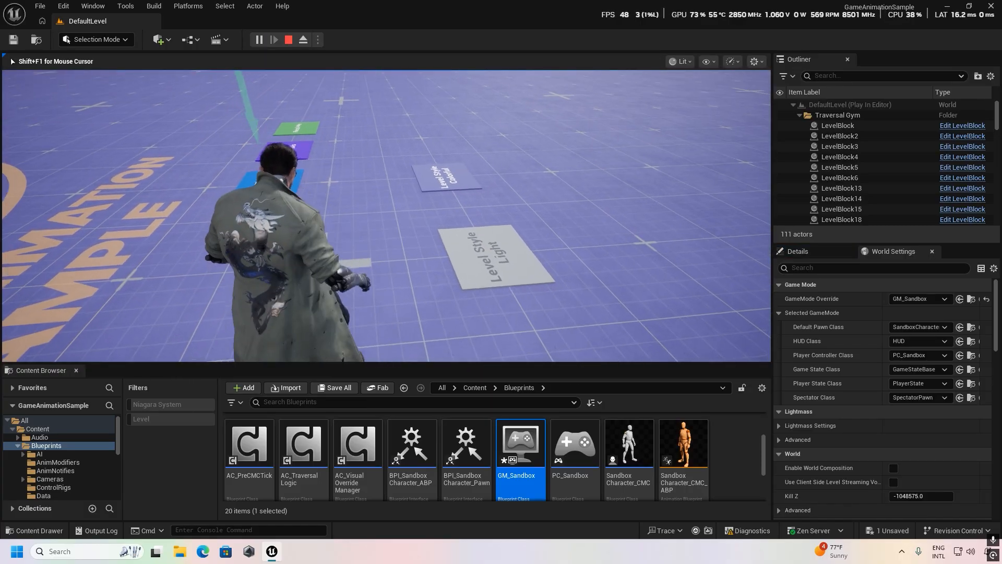
key("w")
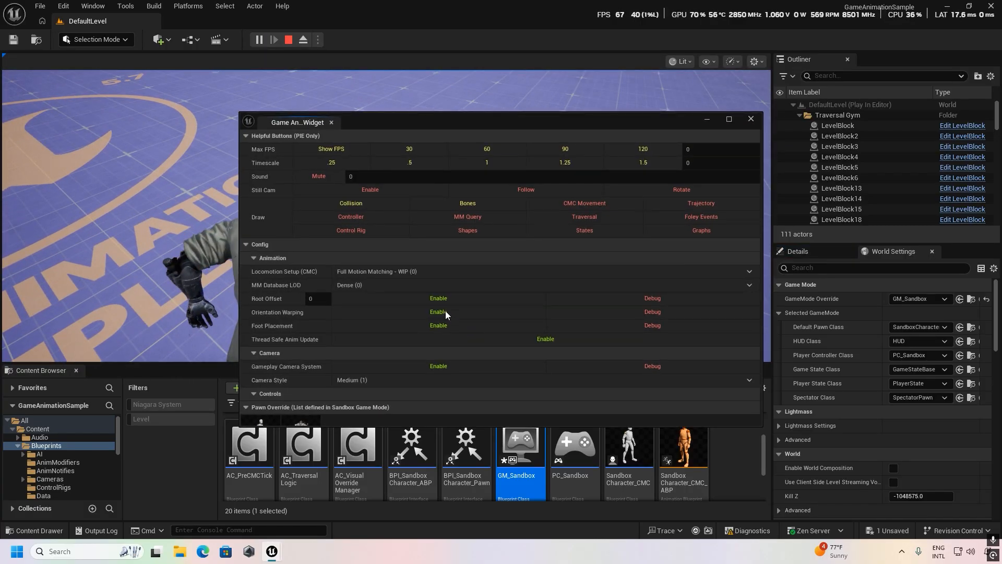
Choose BP_custom as the visual override in the Game Animation Widget and close the widget window.
scroll(445, 319, "down", 4)
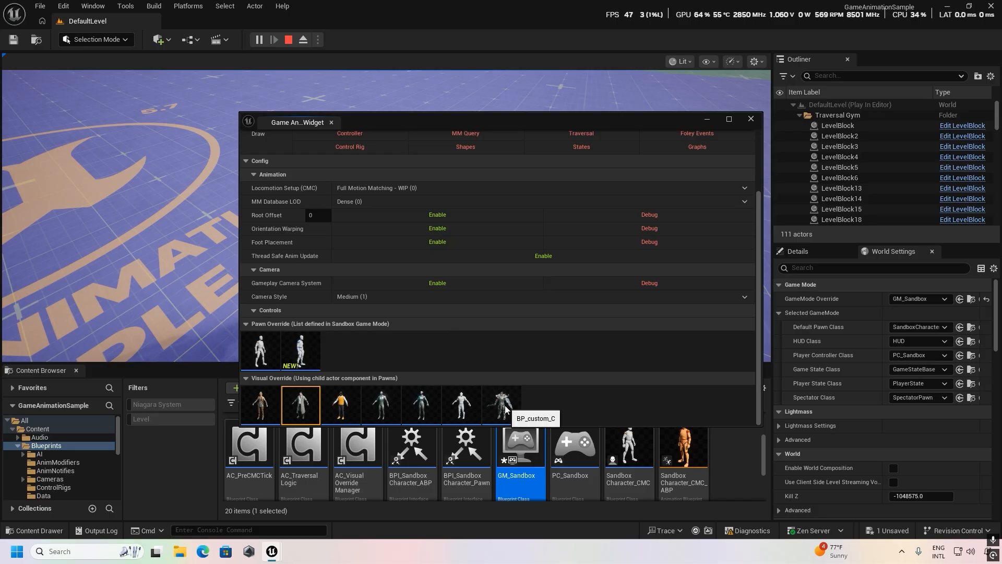
left_click(505, 409)
left_click(750, 120)
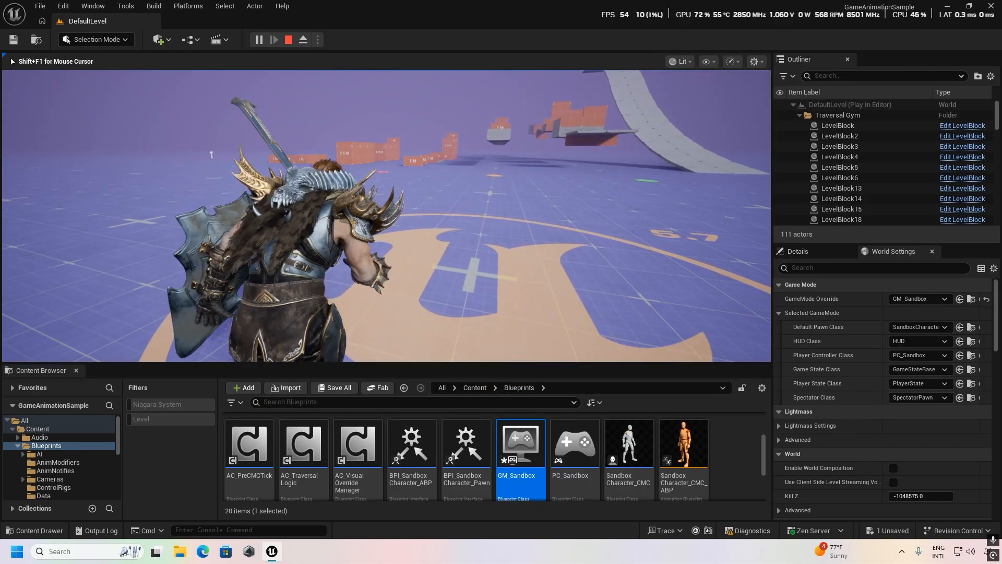
Test the Greystone character's retargeted animations by running around the level and traversing the orange obstacle blocks.
key("w")
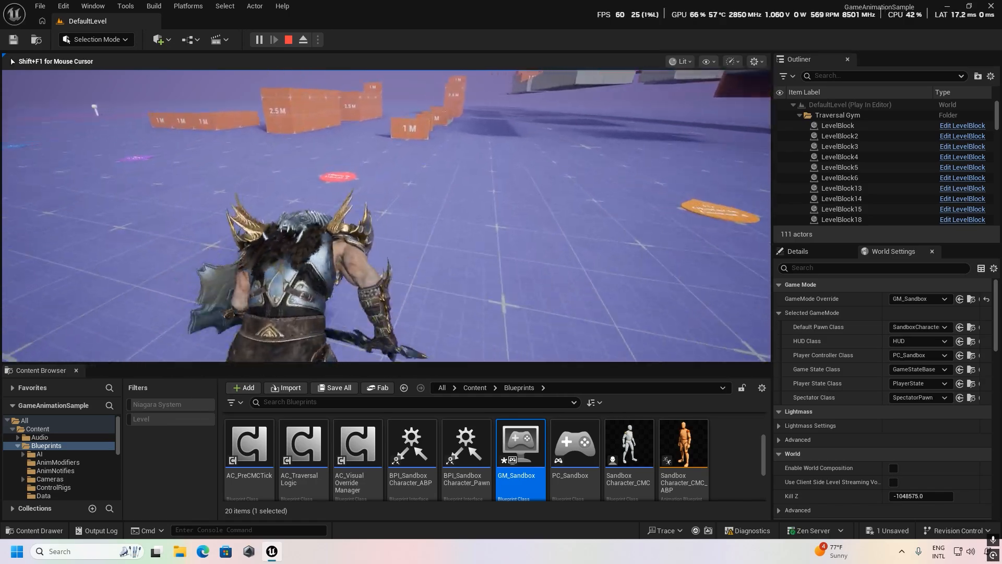
key("space")
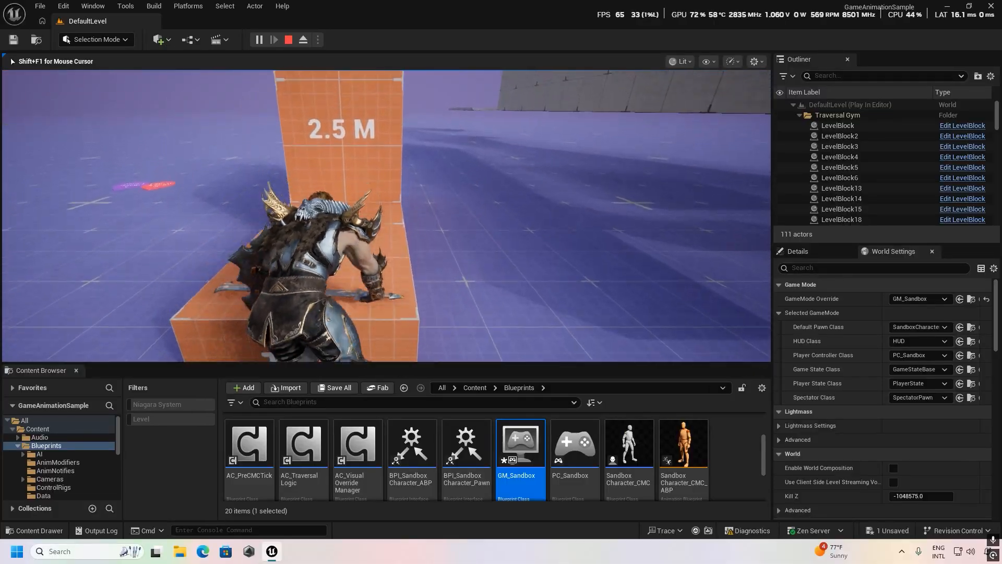
key("space")
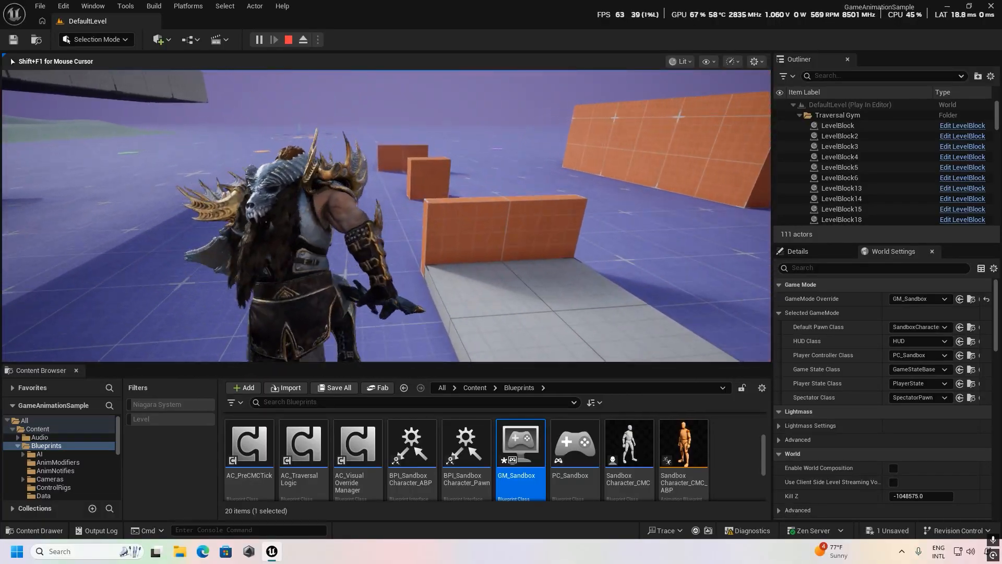
key("w")
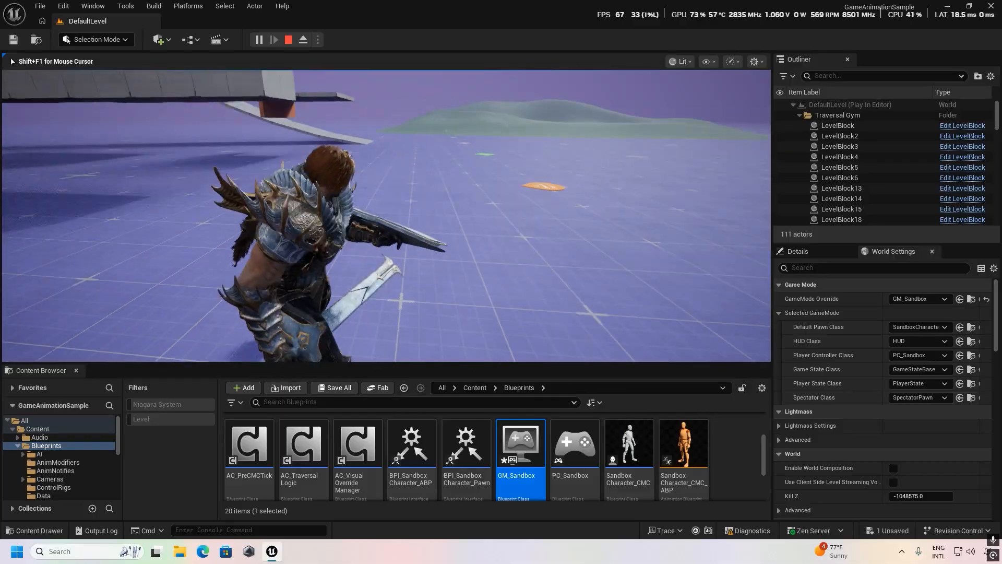
key("w")
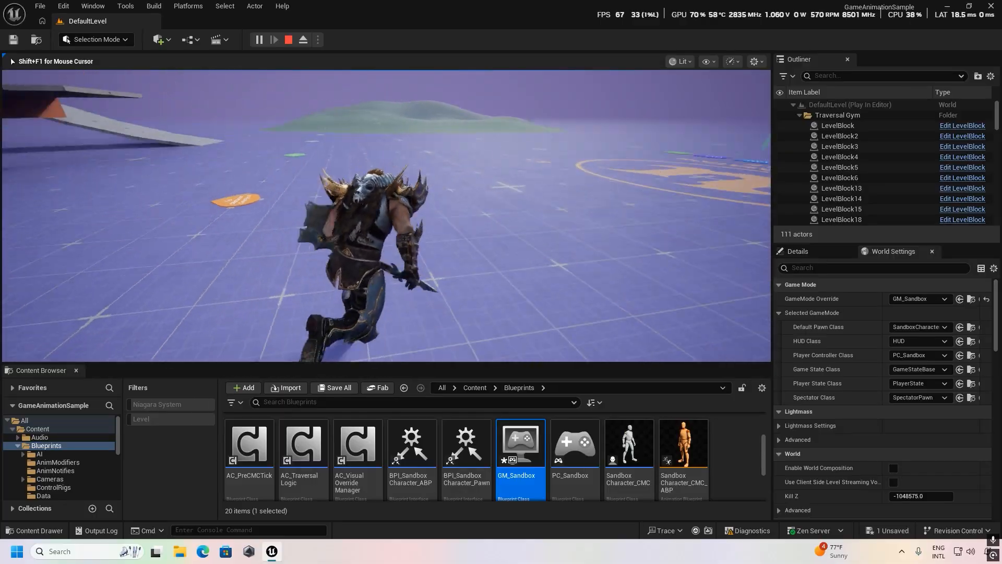
key("w")
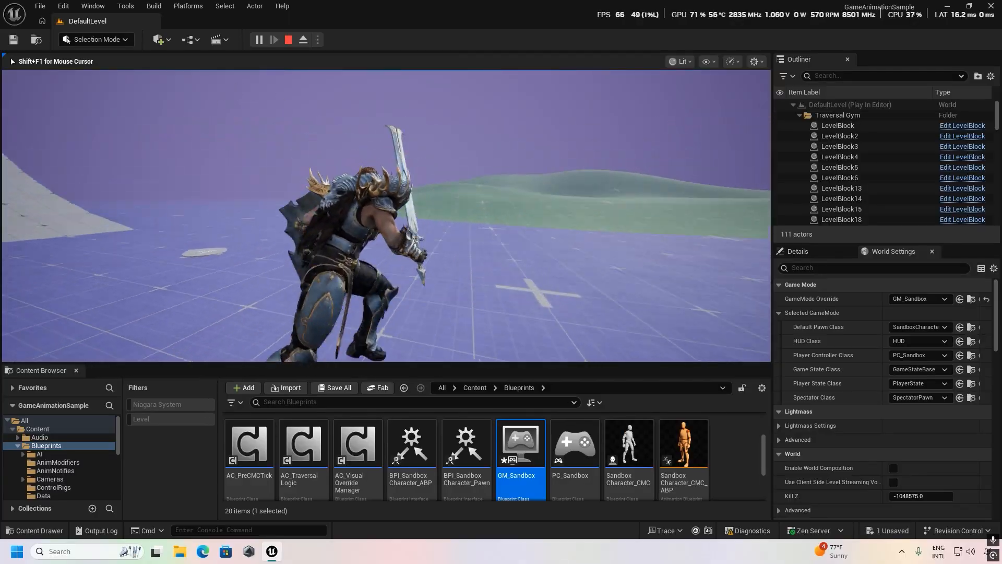
key("w")
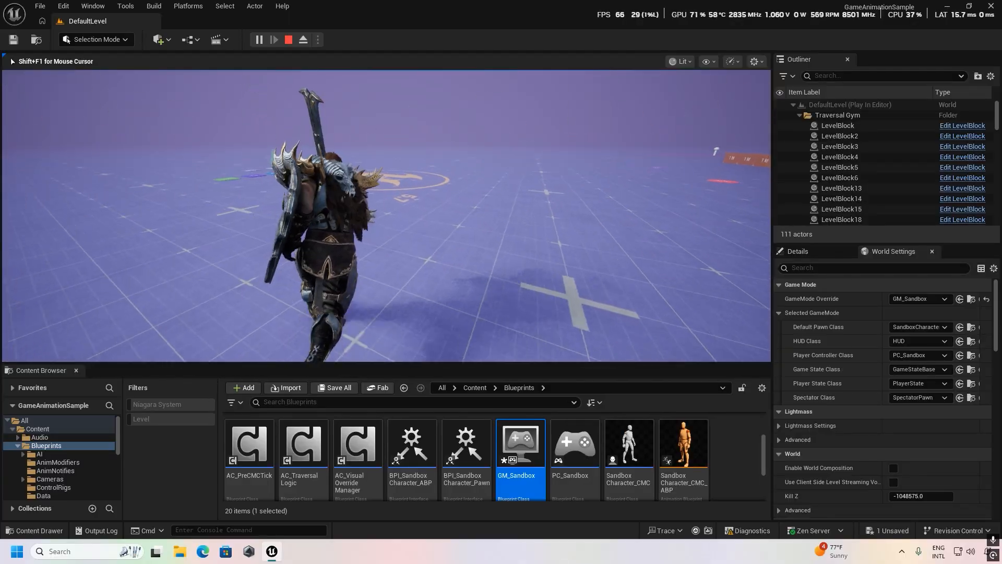
Test the Greystone character's slope locomotion by running across the level, up the curved grey ramp and back down it.
key("w")
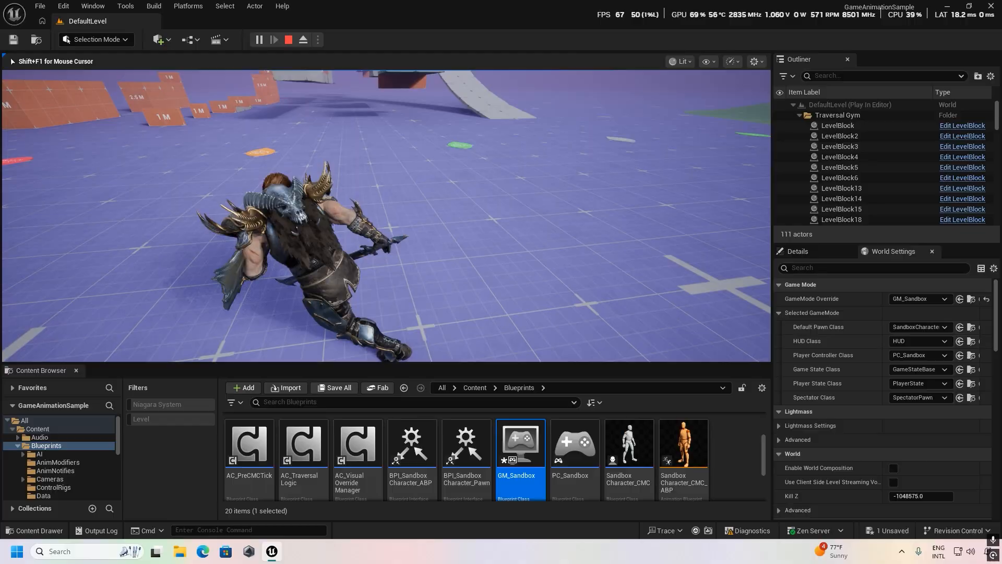
key("w")
key("w")
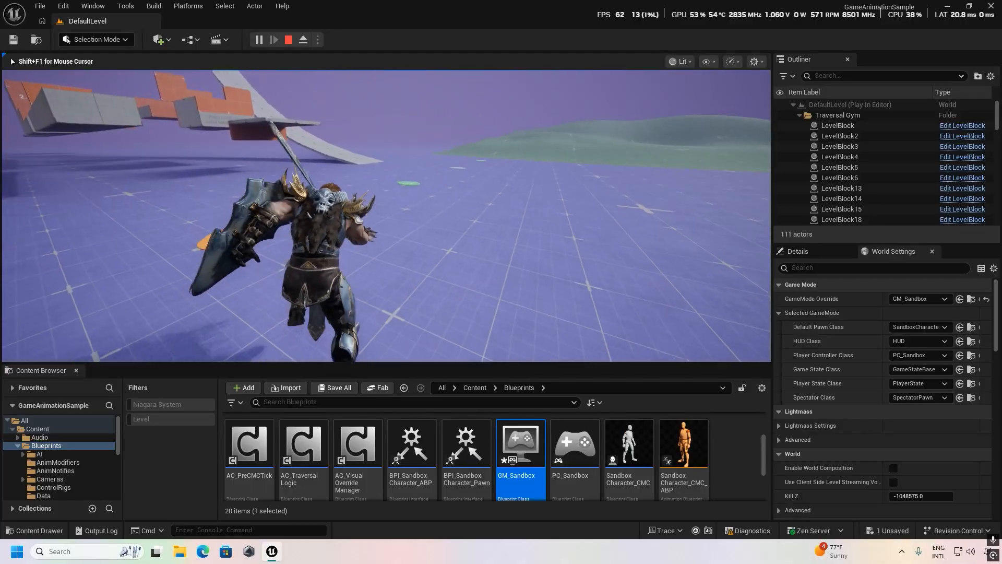
key("w")
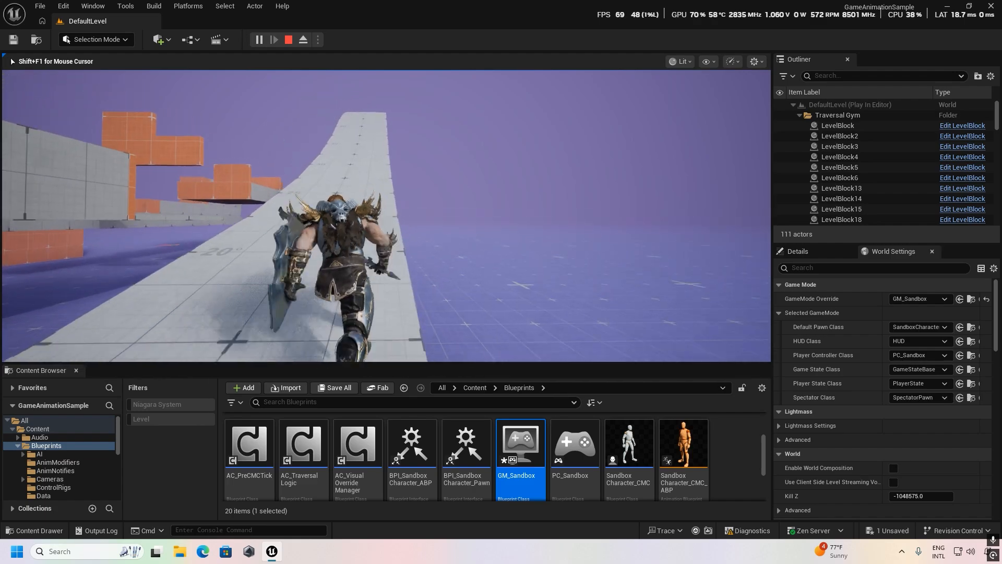
key("w")
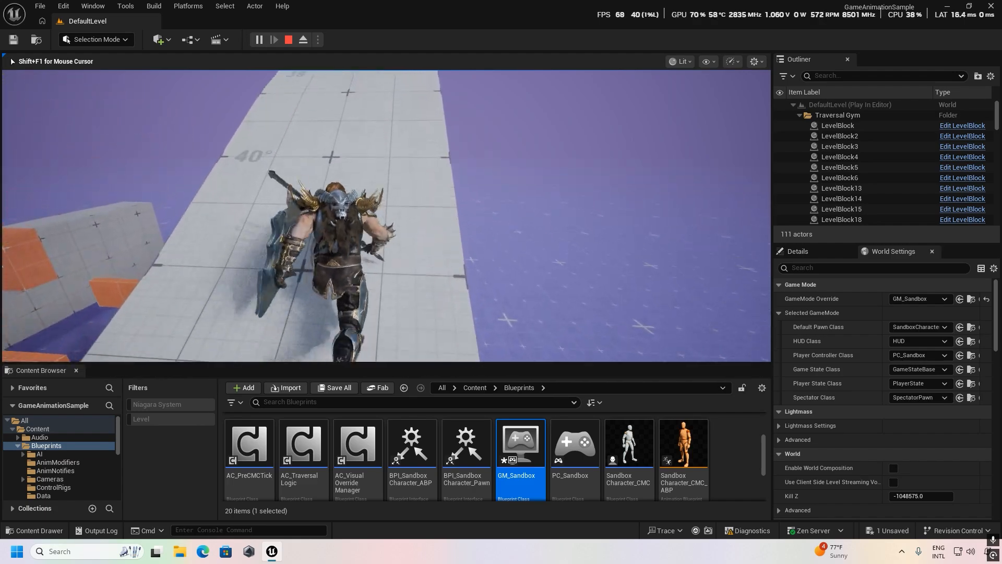
key("w")
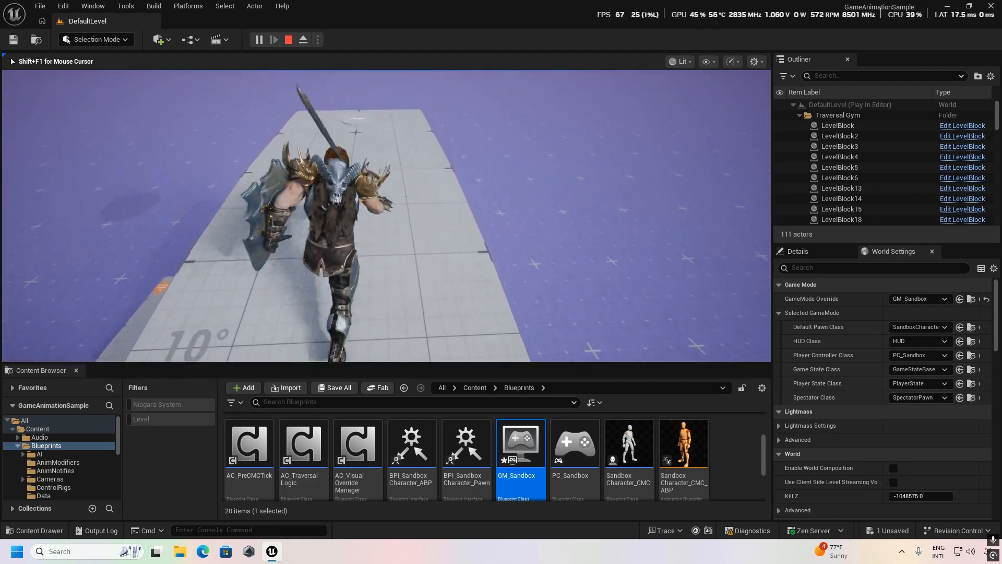
key("w")
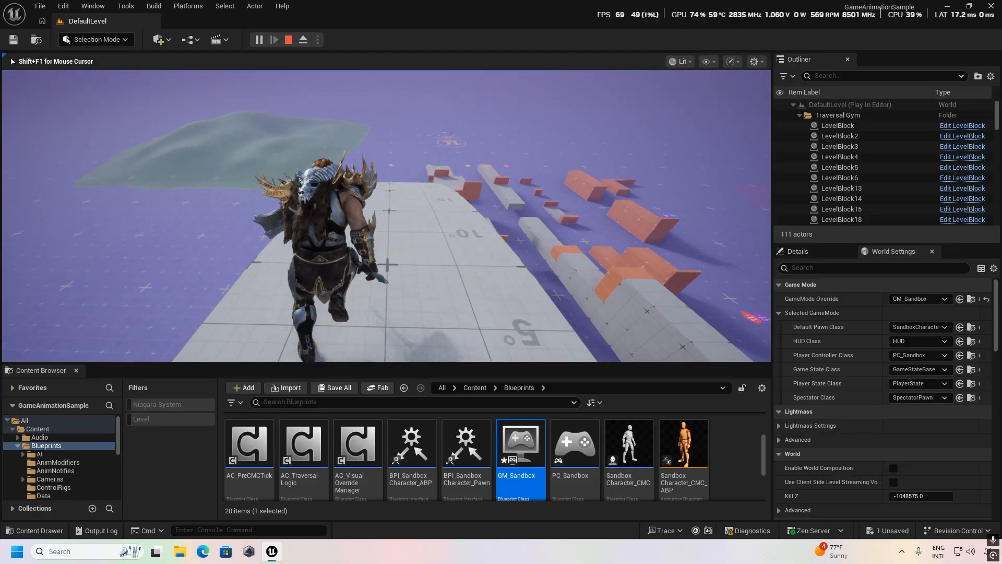
key("w")
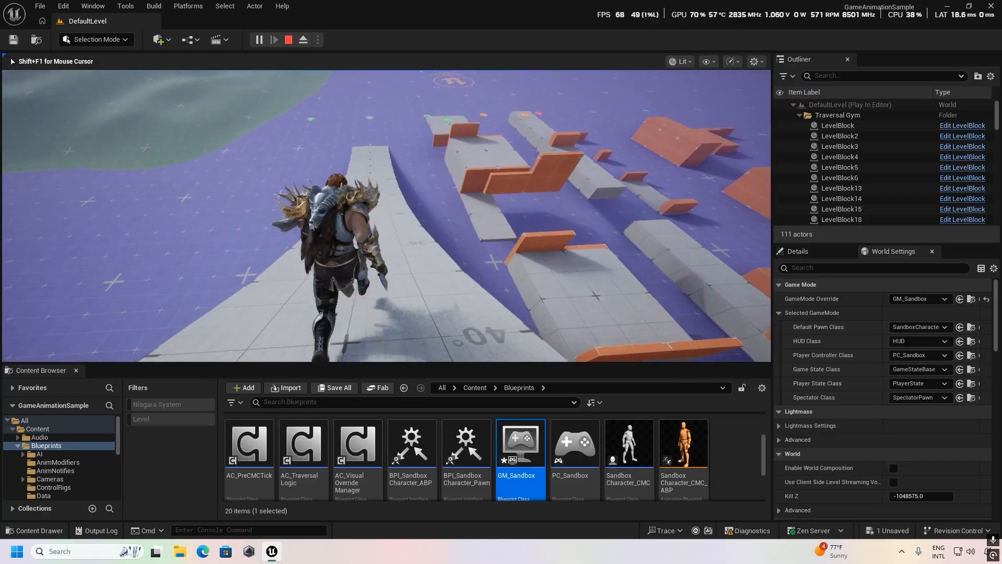
key("w")
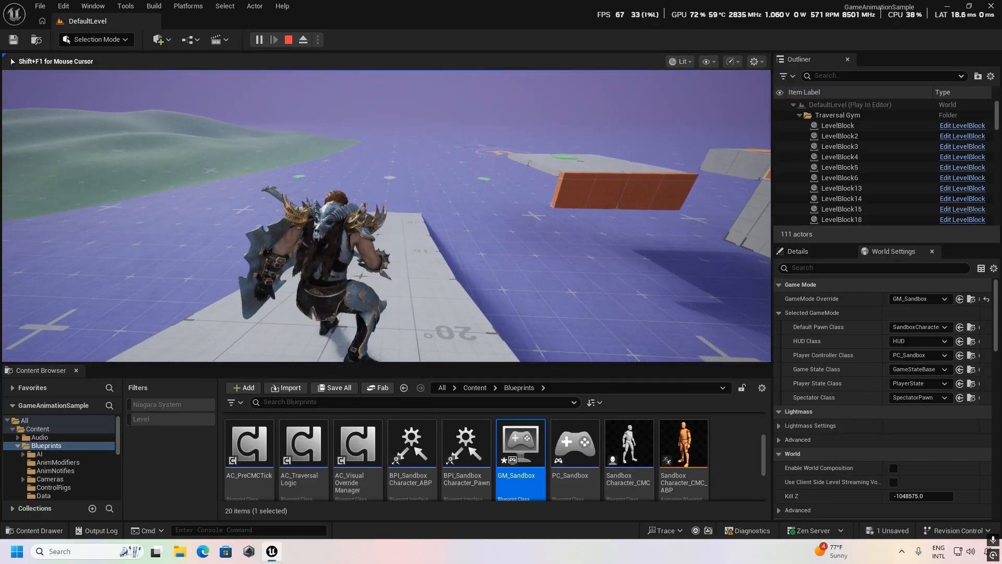